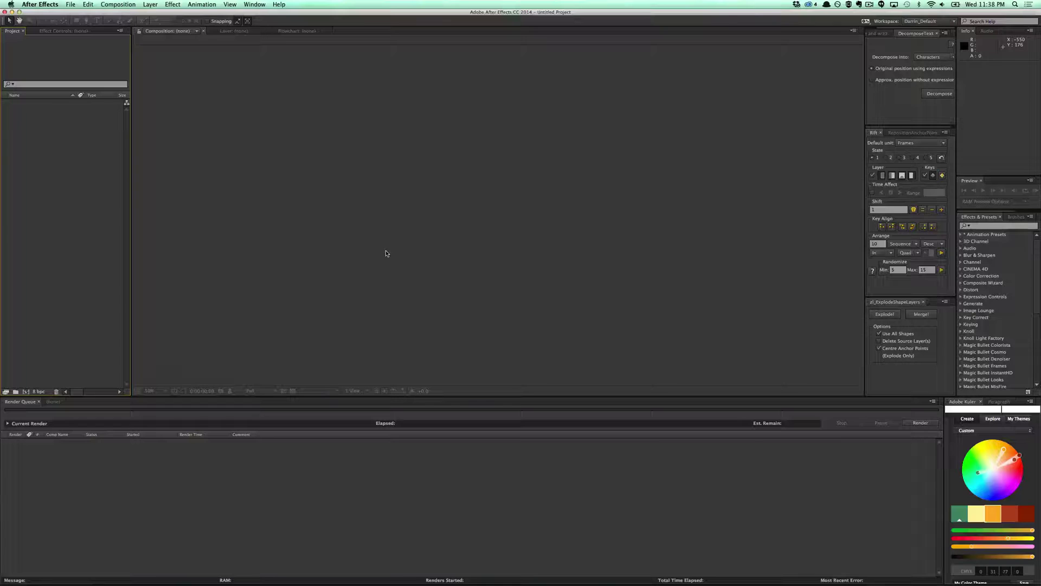
- Import FinalPokerSceneRender0001.tif from the Renders folder as footage with a straight, unmatted alpha channel
left_click(70, 4)
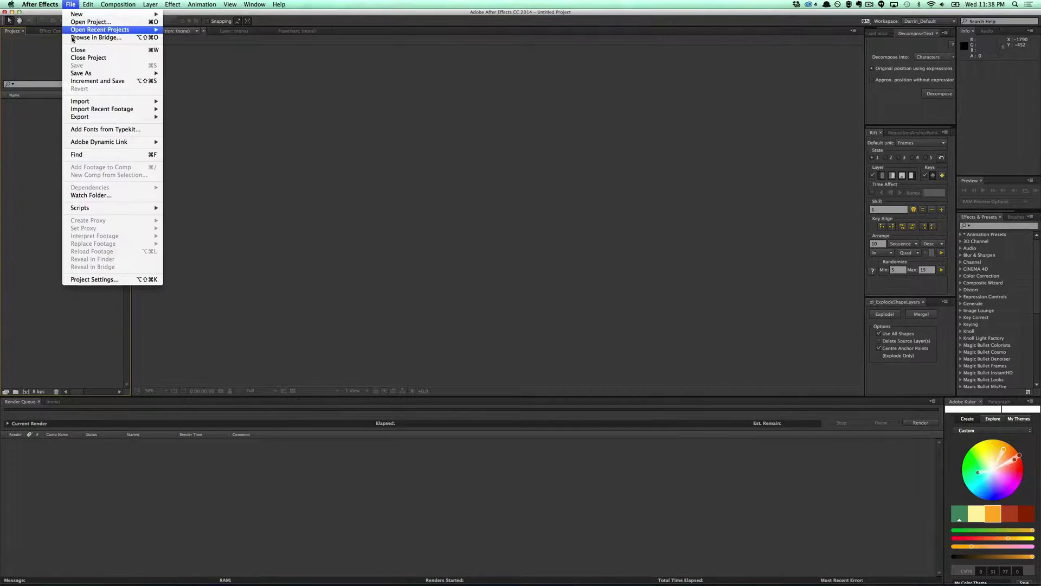
mouse_move(136, 101)
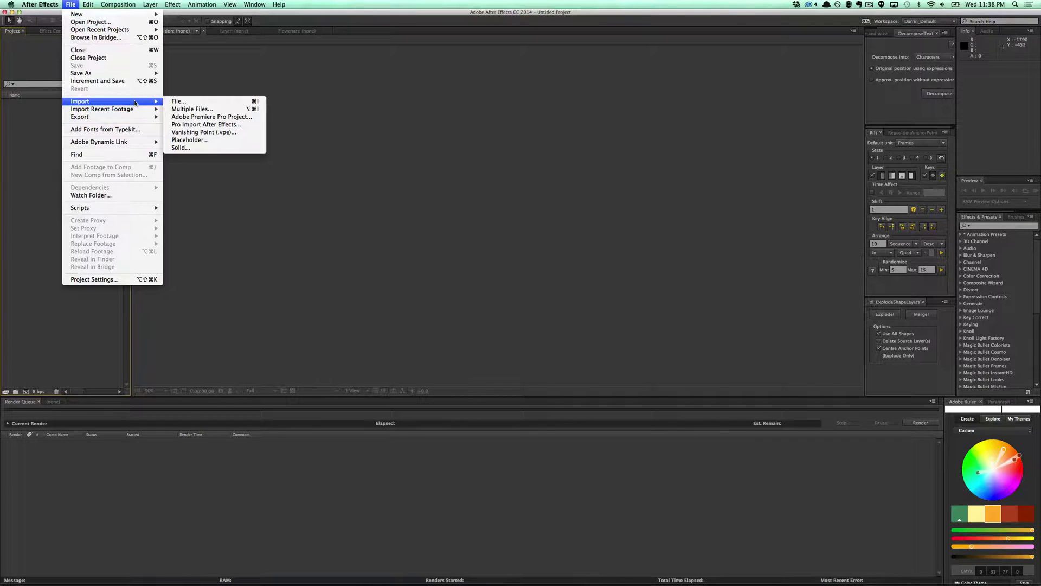
left_click(200, 103)
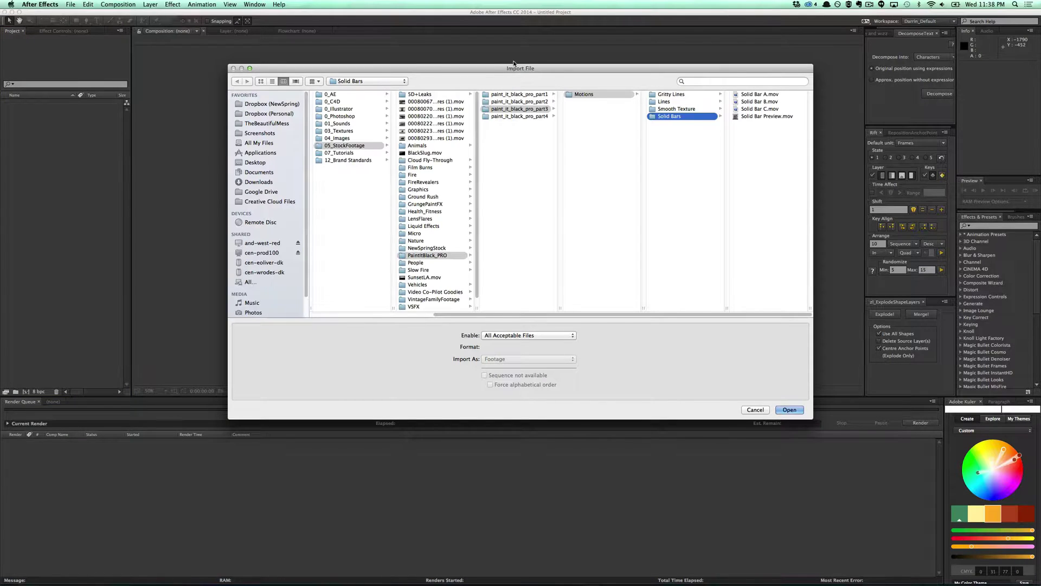
left_click(364, 81)
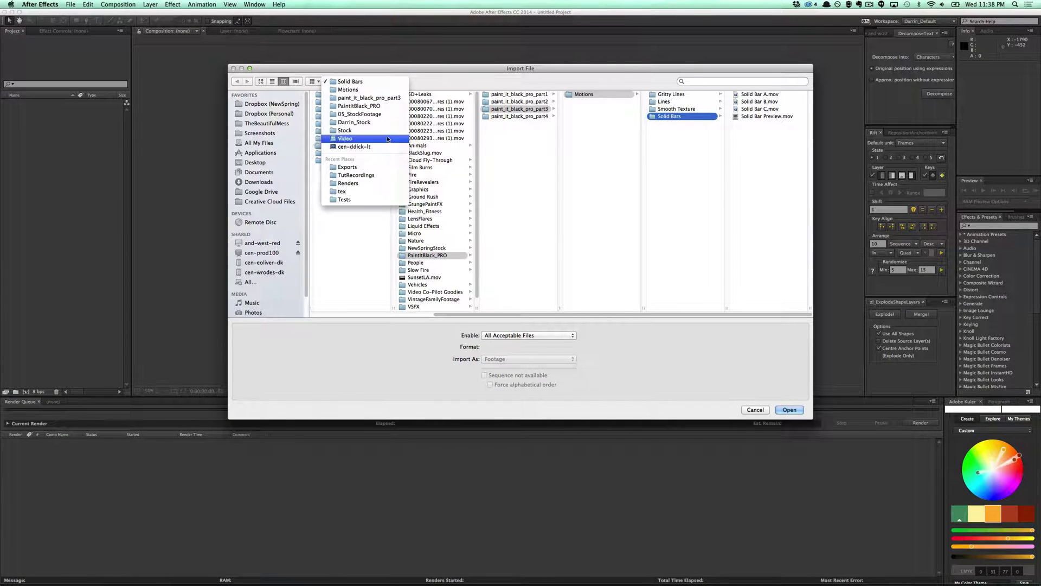
left_click(378, 184)
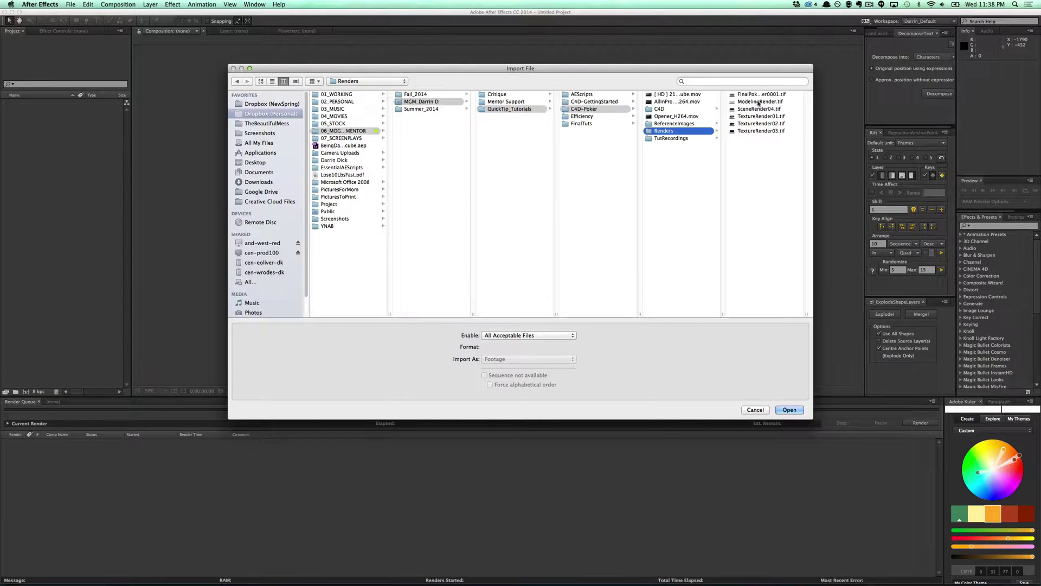
left_click(759, 96)
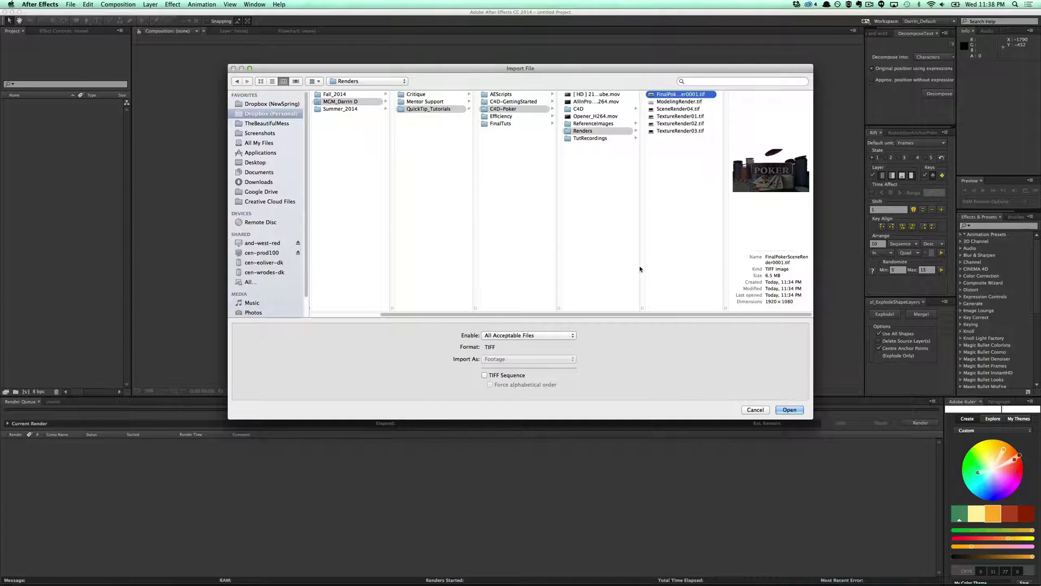
left_click(789, 410)
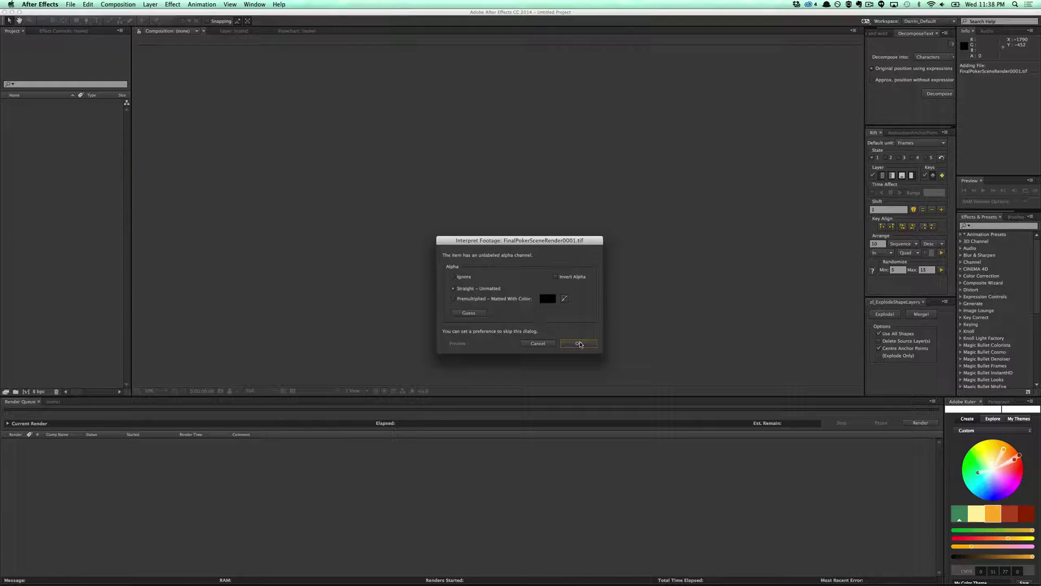
left_click(578, 344)
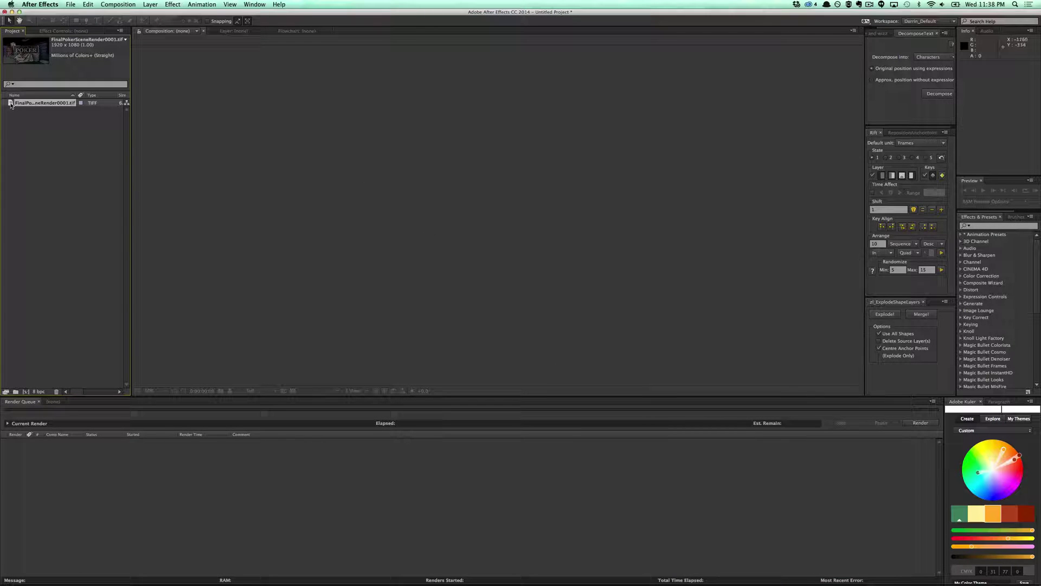
- Create a new composition from the imported FinalPokerSceneRender0001.tif footage
left_click_drag(11, 104, 23, 296)
left_click_drag(22, 386, 25, 391)
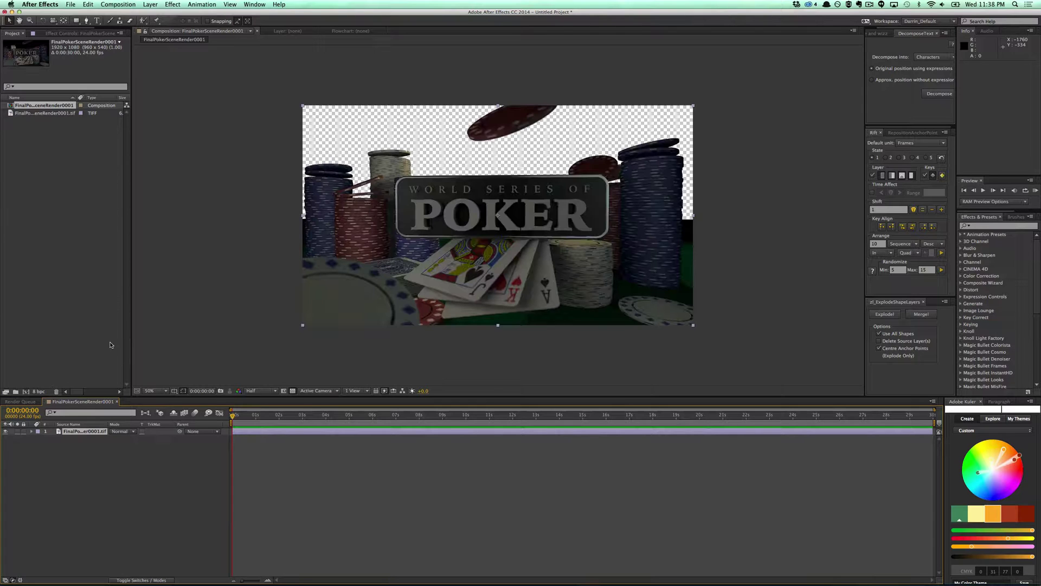
key("period")
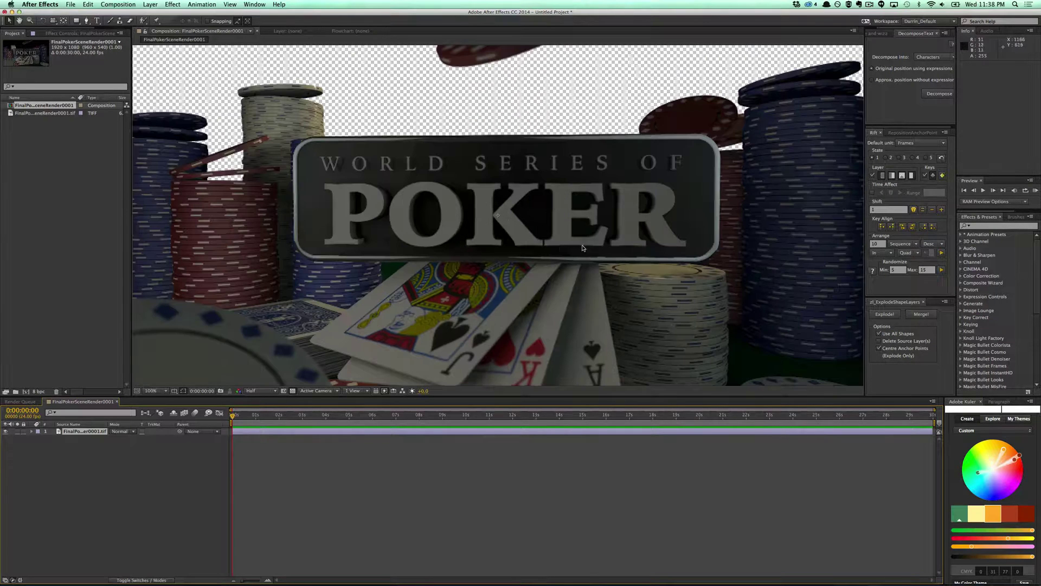
key("comma")
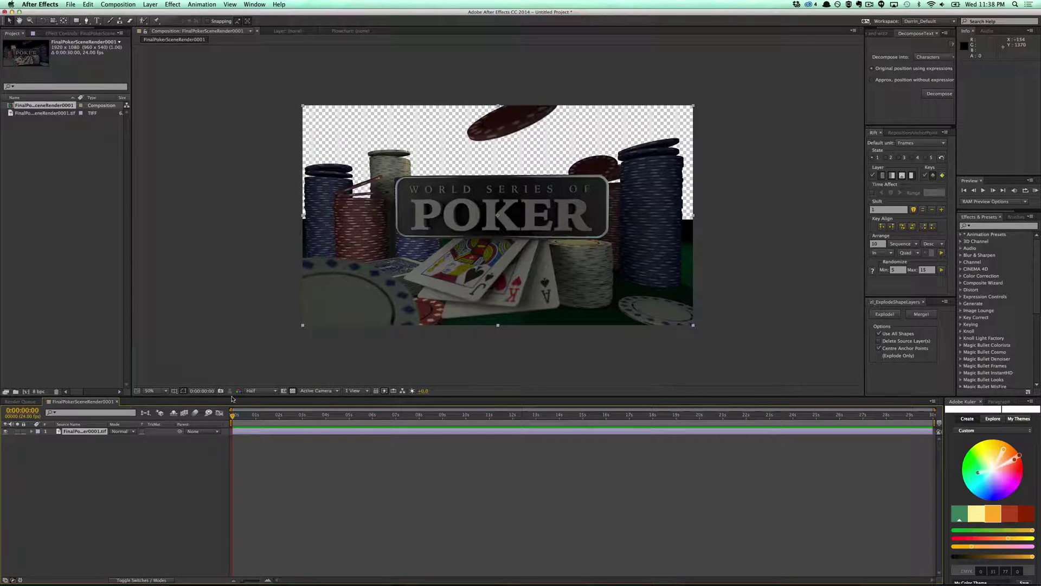
- Set the composition preview to Full resolution and fit the whole frame in the viewer
left_click(160, 389)
left_click(161, 471)
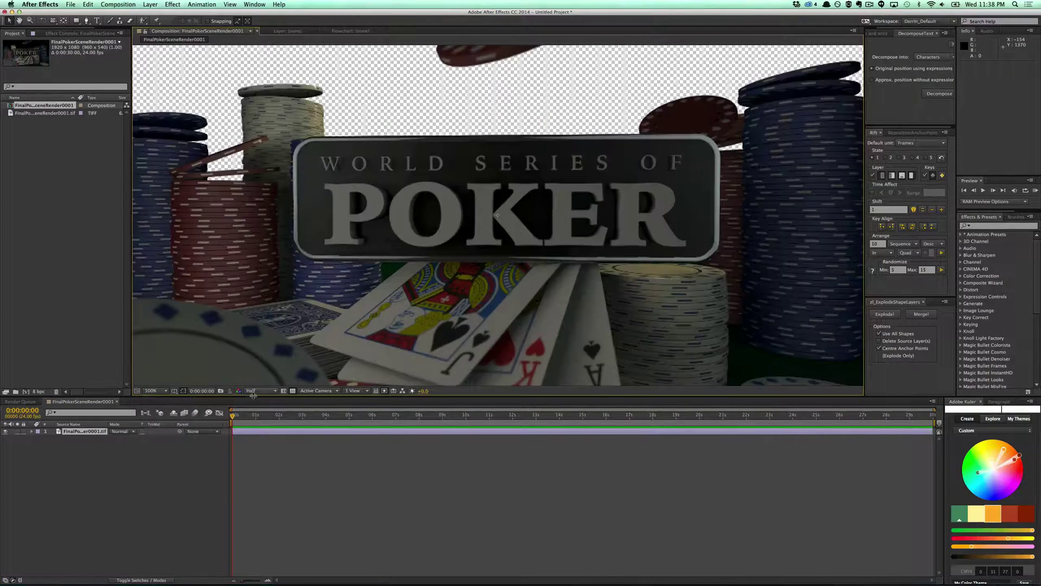
left_click(256, 391)
left_click(257, 411)
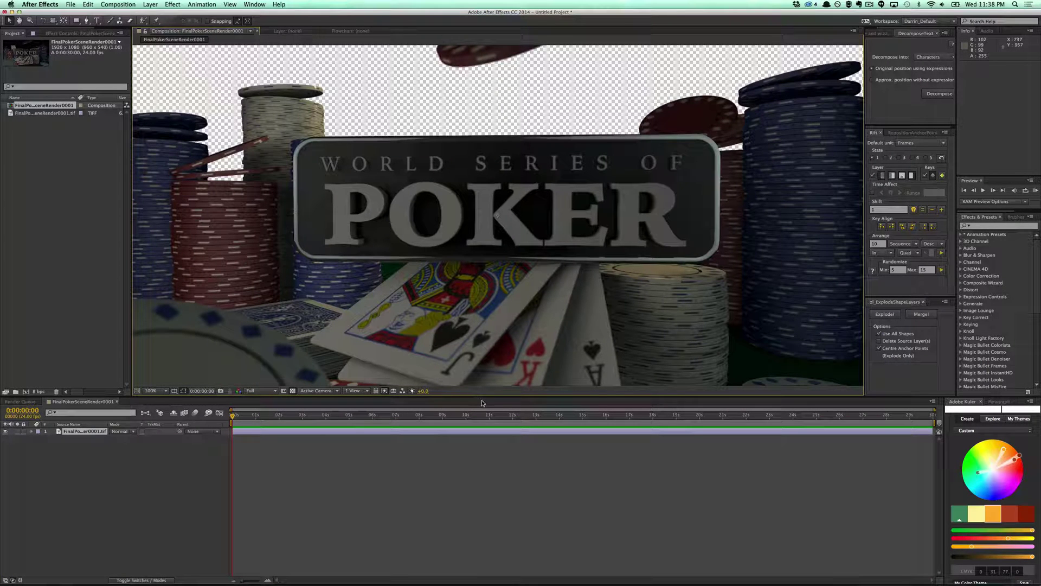
left_click(165, 391)
left_click(170, 406)
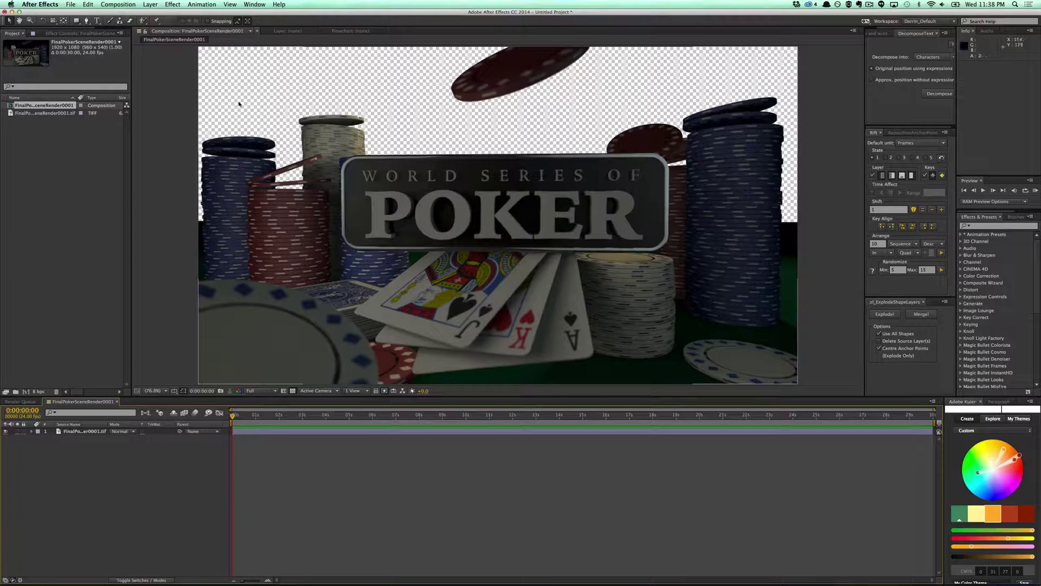
- Add a black solid (000000) at composition size and place it beneath the poker render layer as background
left_click(150, 4)
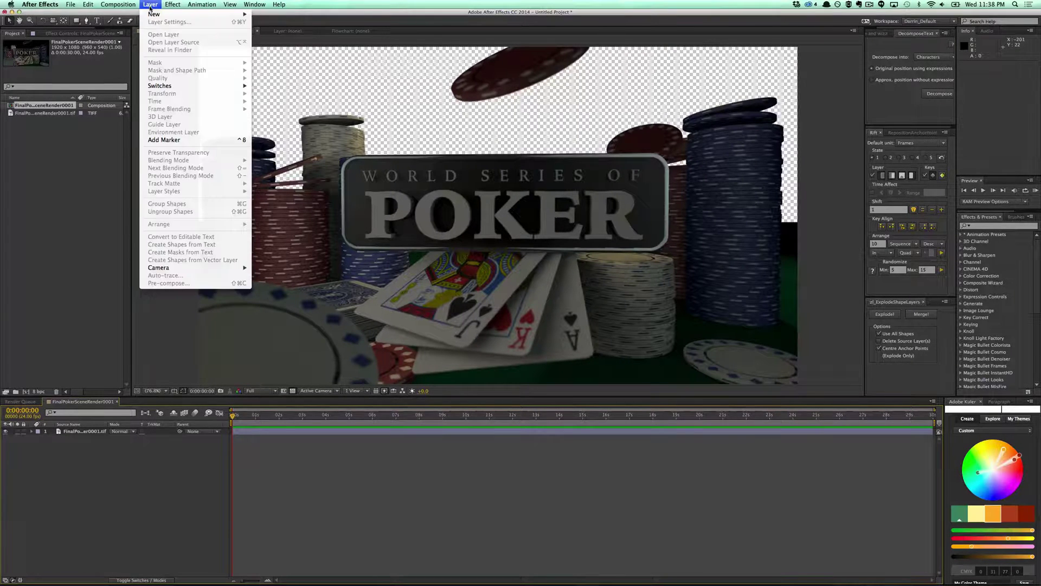
mouse_move(179, 14)
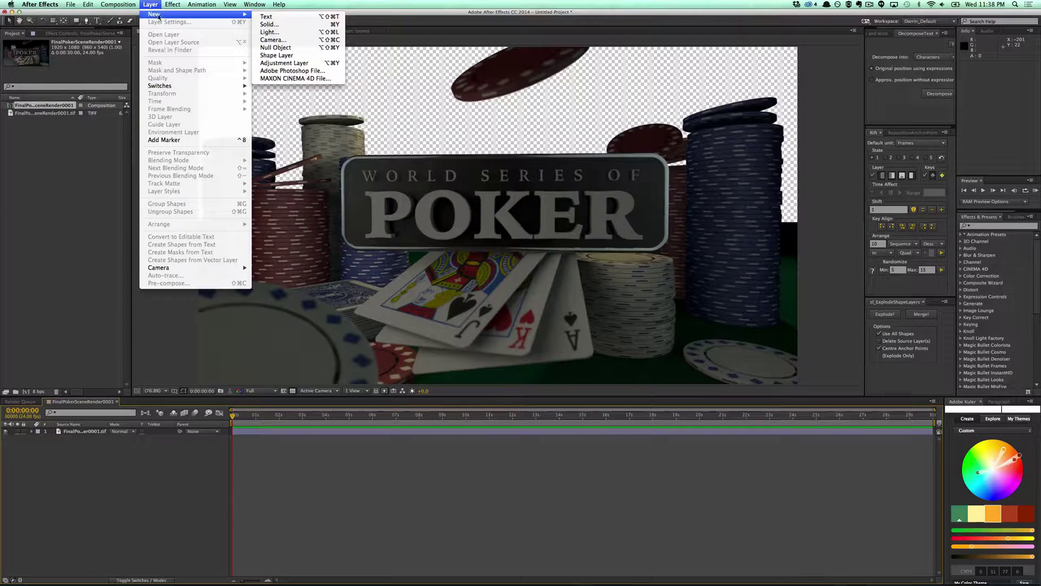
left_click(302, 26)
left_click(512, 349)
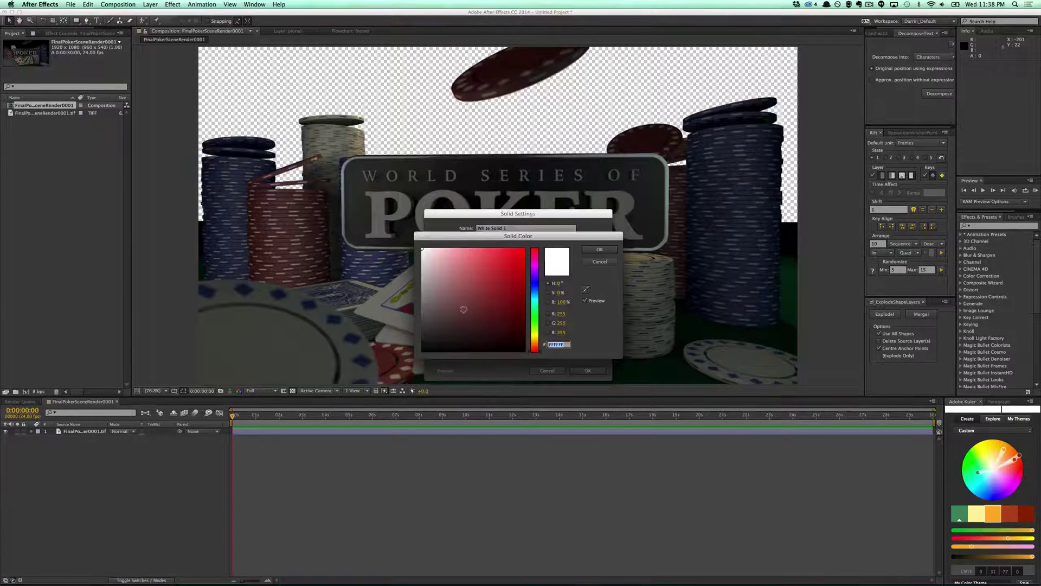
type("000000")
left_click(599, 253)
left_click(586, 372)
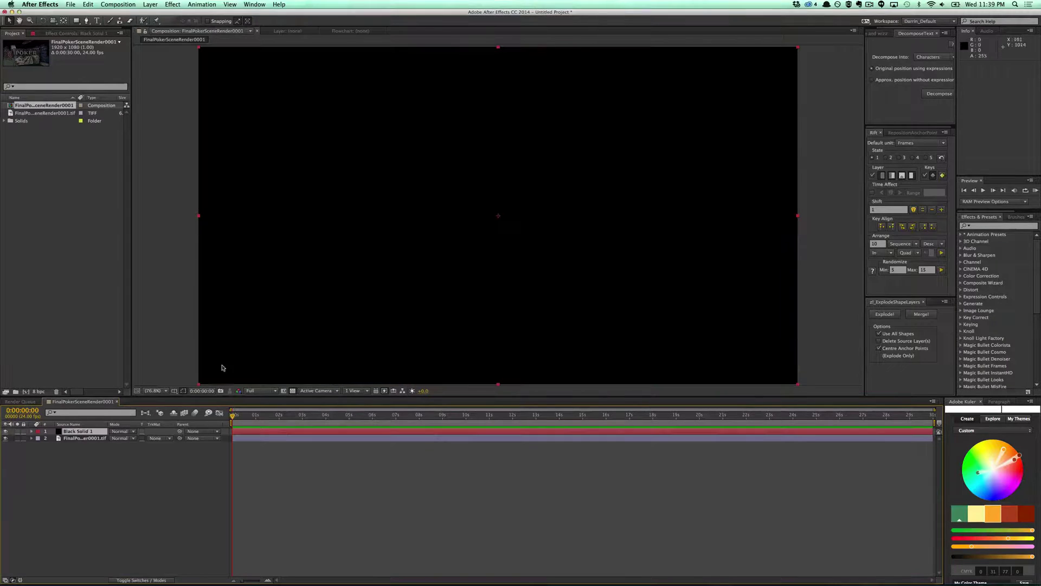
left_click_drag(76, 431, 71, 443)
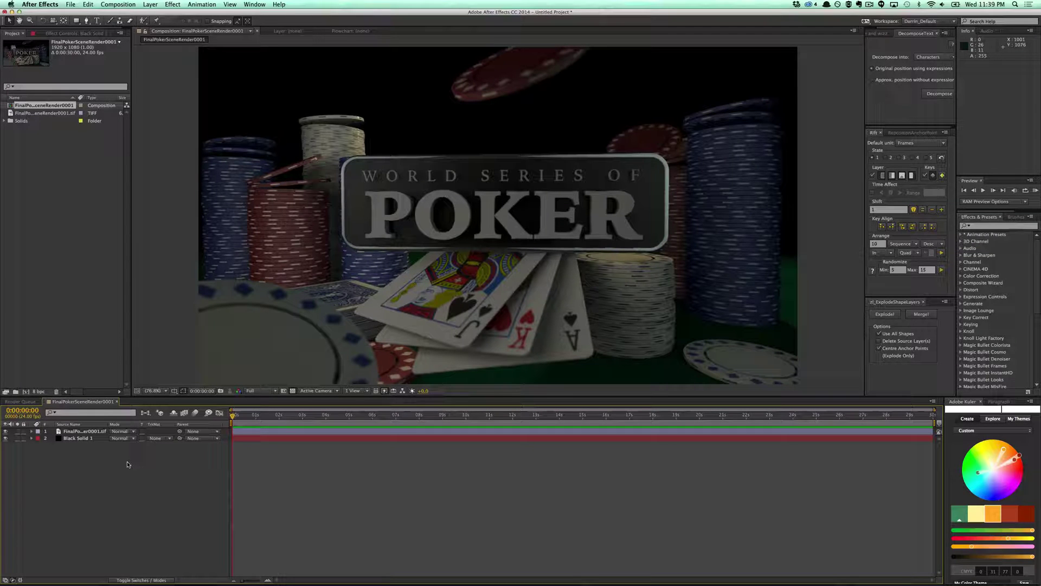
- Add an adjustment layer above the poker render and apply the Curves effect to it
left_click(151, 4)
mouse_move(157, 14)
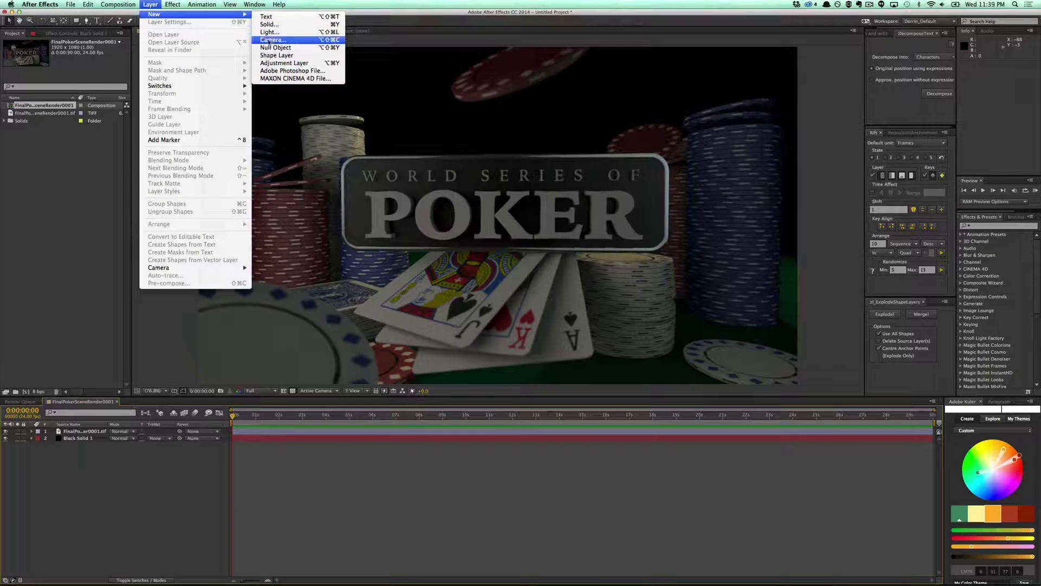
left_click(284, 63)
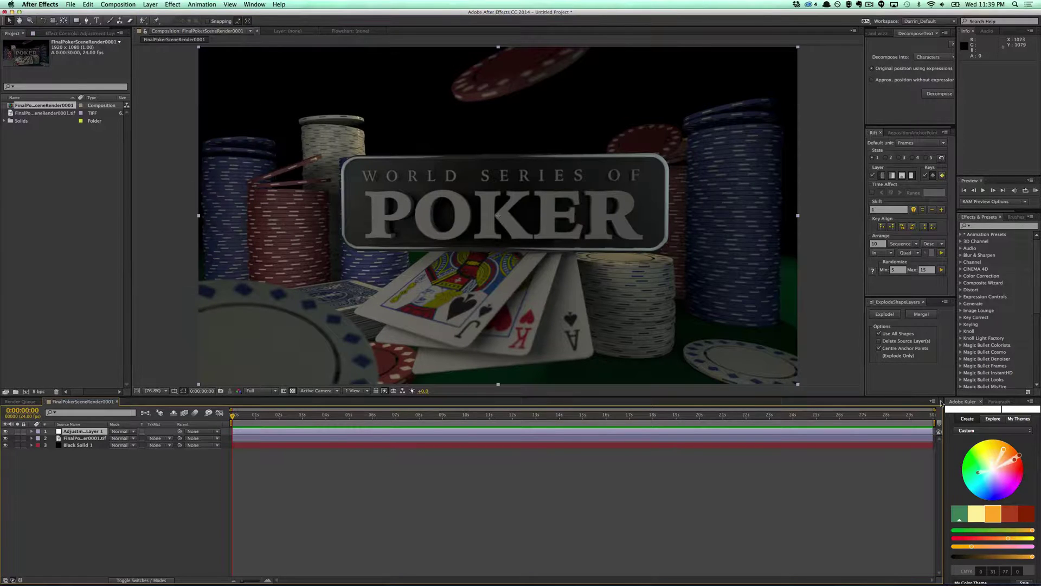
left_click(987, 226)
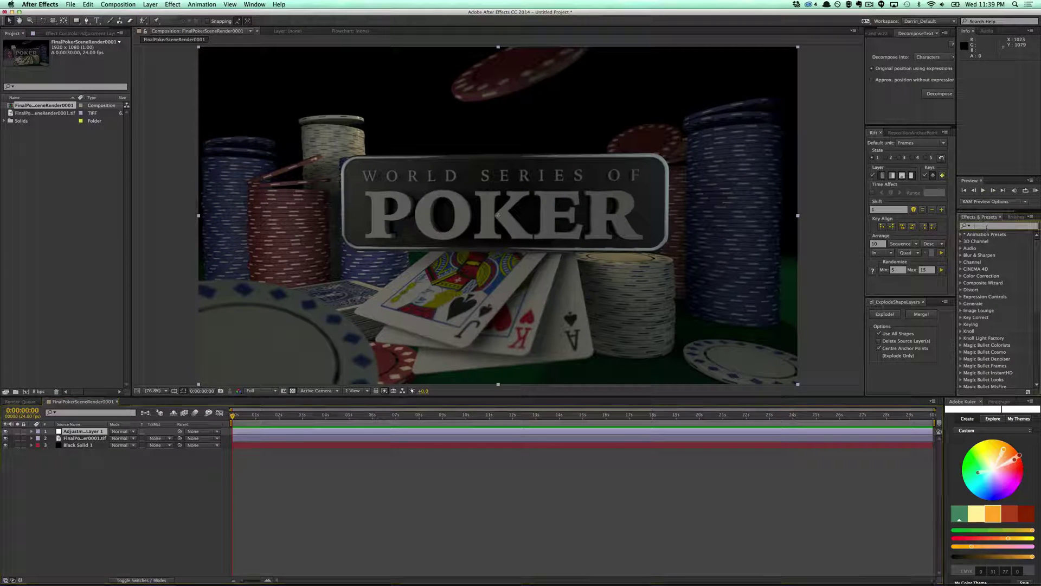
type("curves")
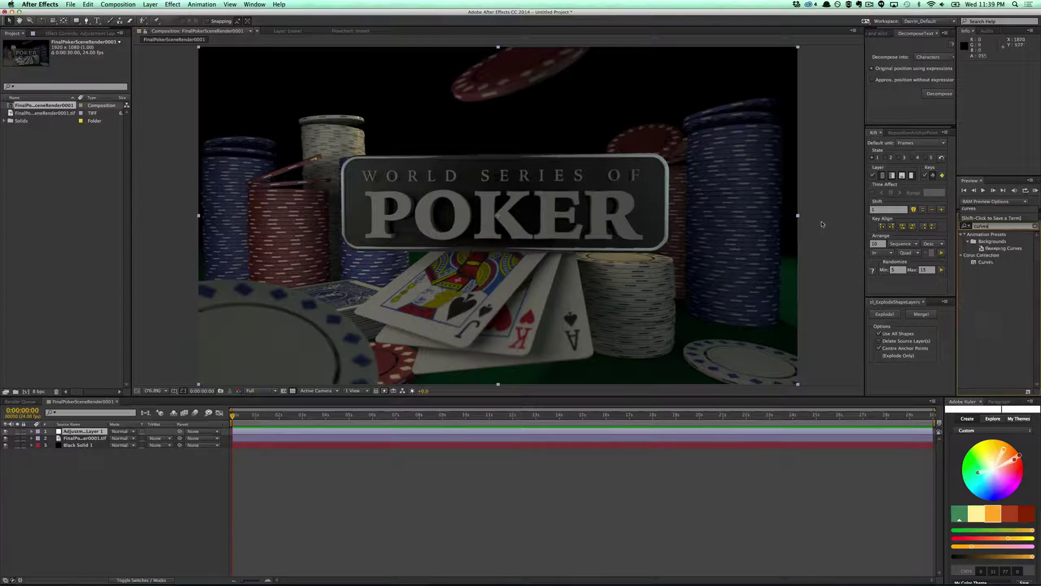
double_click(983, 262)
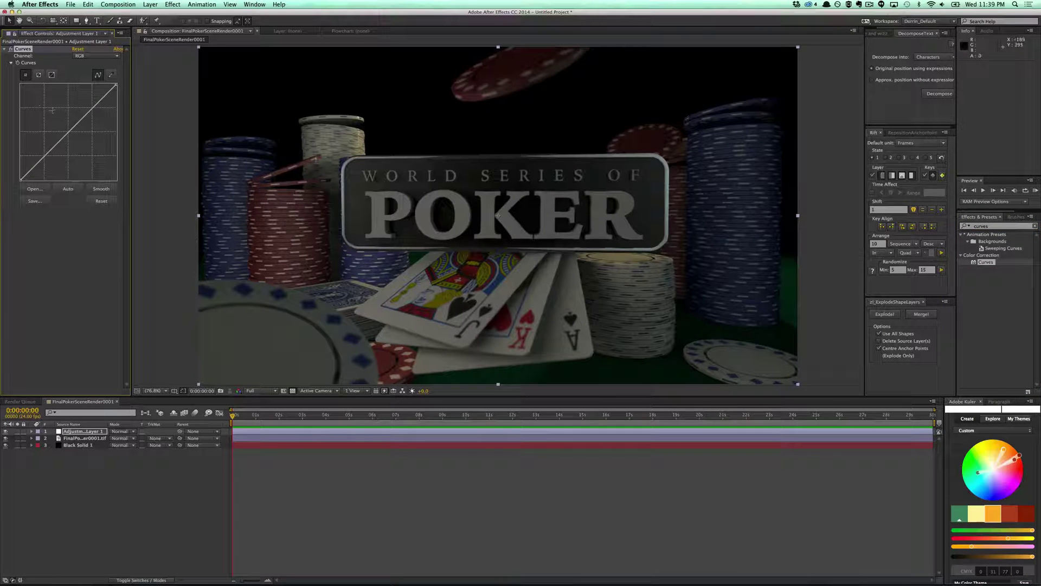
- Shape the adjustment layer's RGB curve into a gentle S and raise the low end of the Blue channel curve
mouse_move(63, 142)
left_mouse_down()
mouse_move(74, 124)
mouse_move(60, 142)
left_mouse_up()
left_click(74, 137)
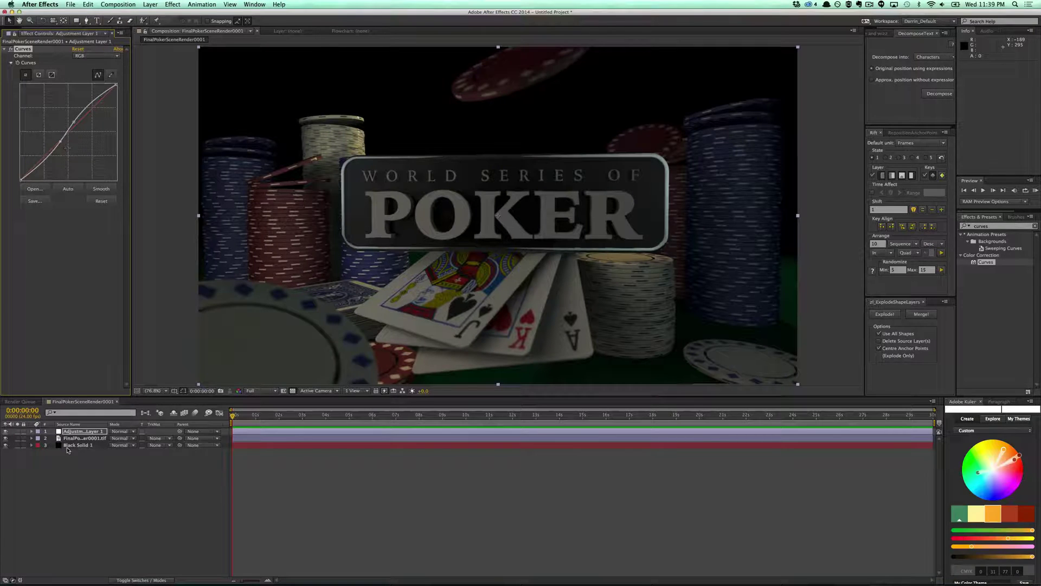
left_click(86, 432)
left_click(95, 56)
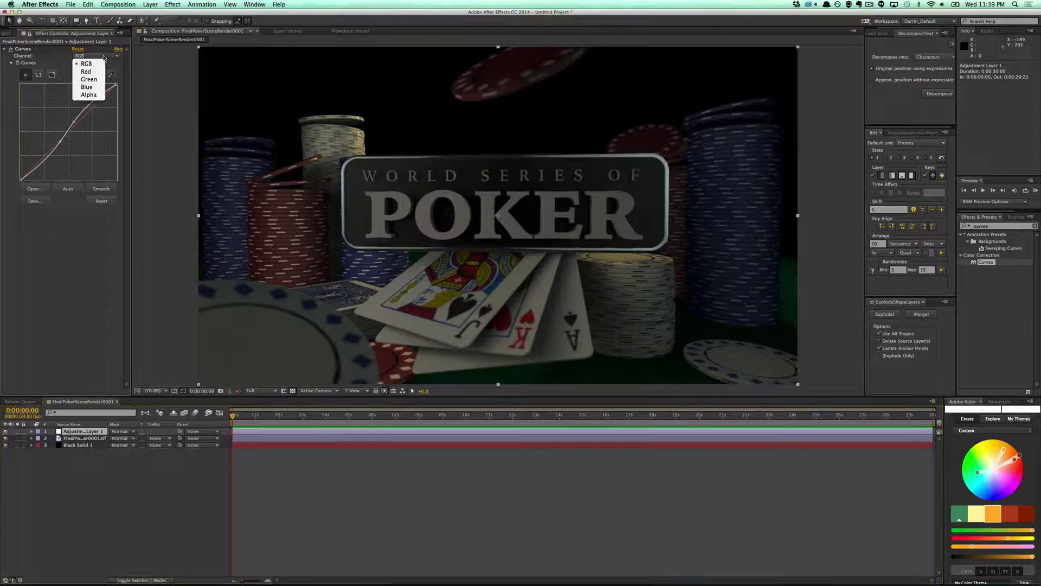
left_click(90, 85)
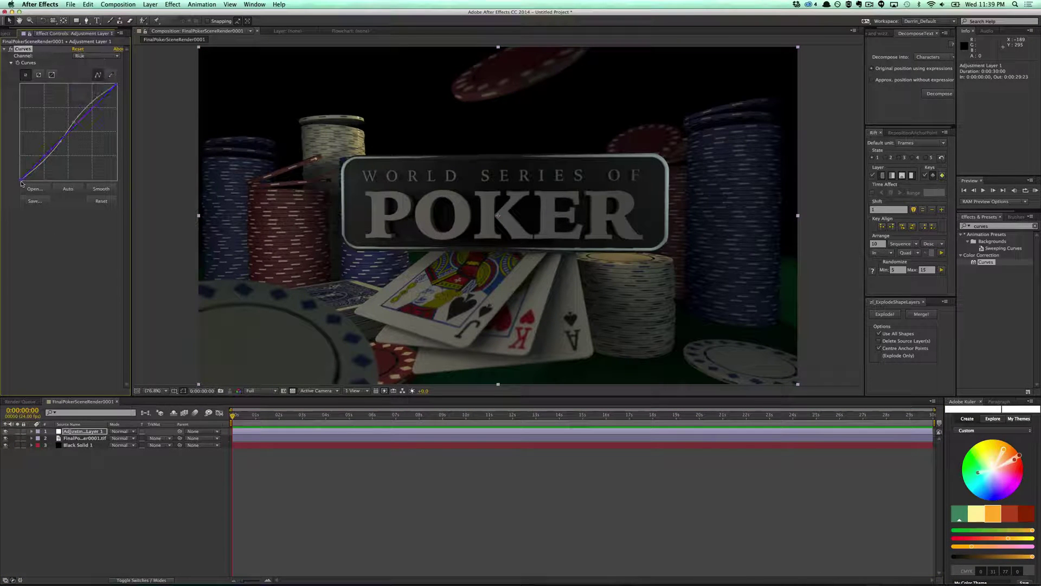
left_click_drag(21, 181, 18, 174)
left_click(168, 466)
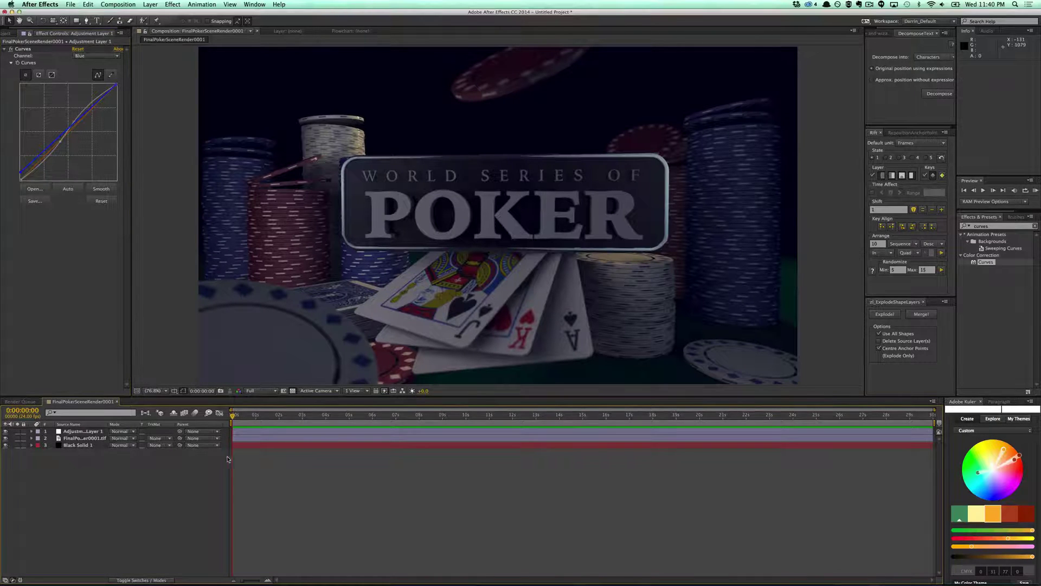
- Create a black solid layer named Flare on top of the layer stack
left_click(160, 6)
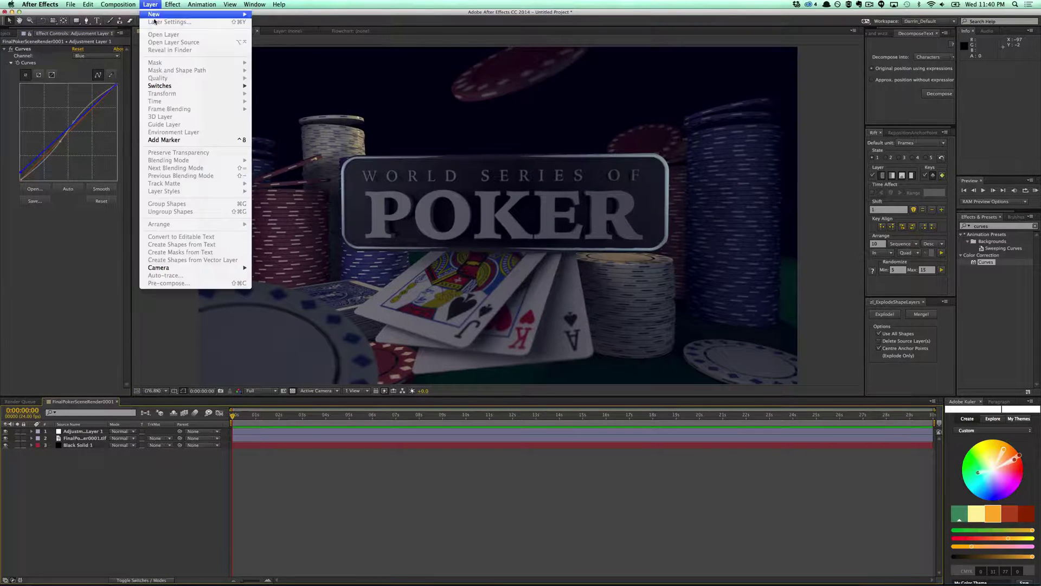
mouse_move(163, 14)
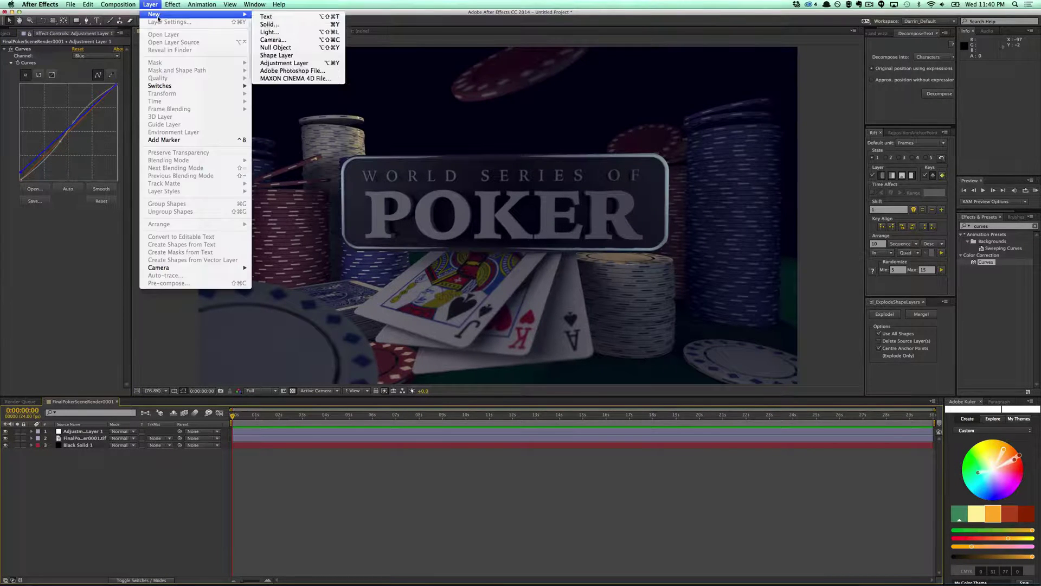
left_click(274, 24)
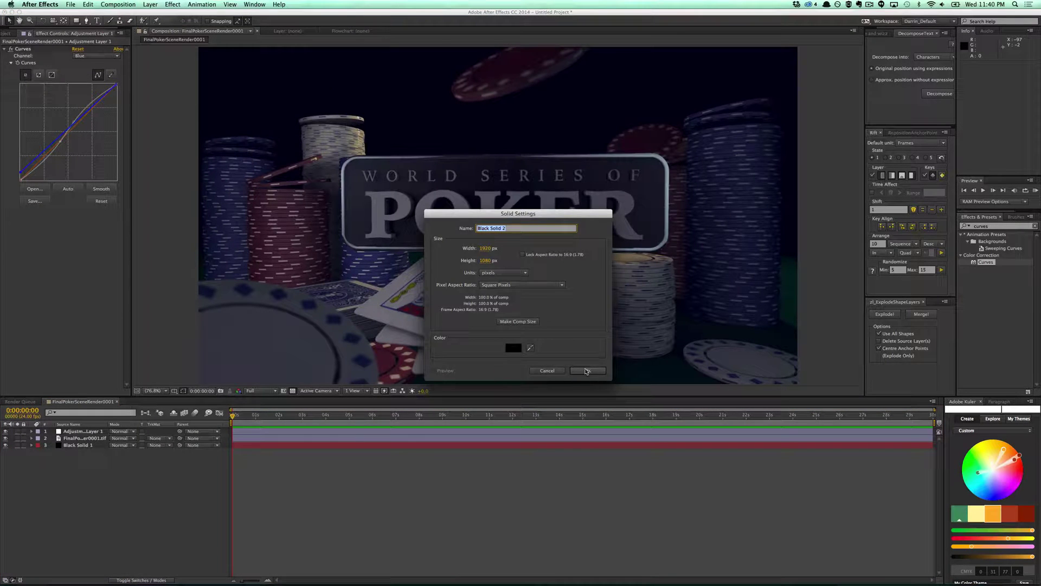
type("Flare")
left_click(577, 371)
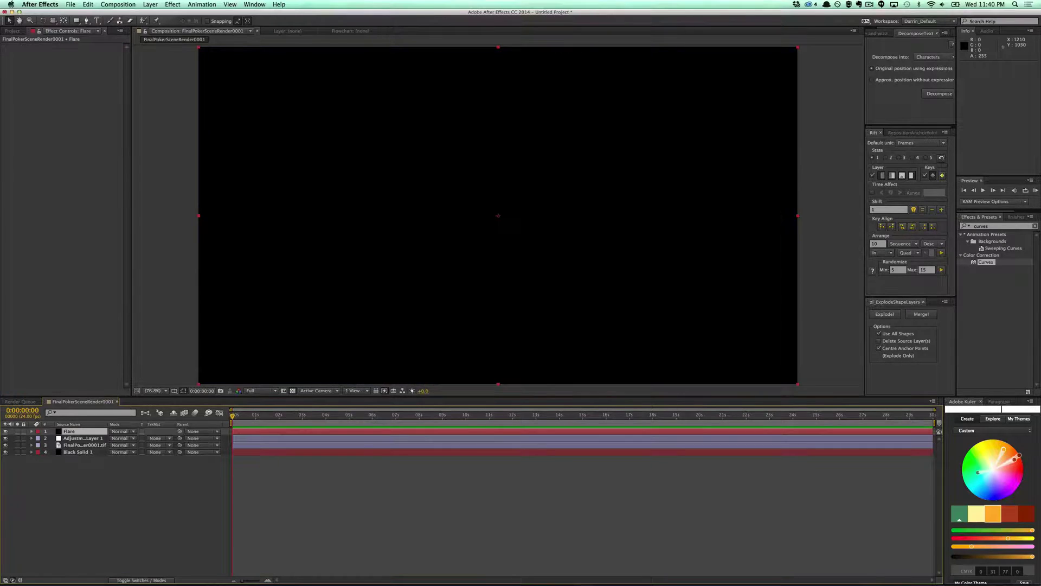
- Apply the Optical Flares effect to the Flare layer and set its Render Mode to On Transparent
left_click(984, 226)
type("optical")
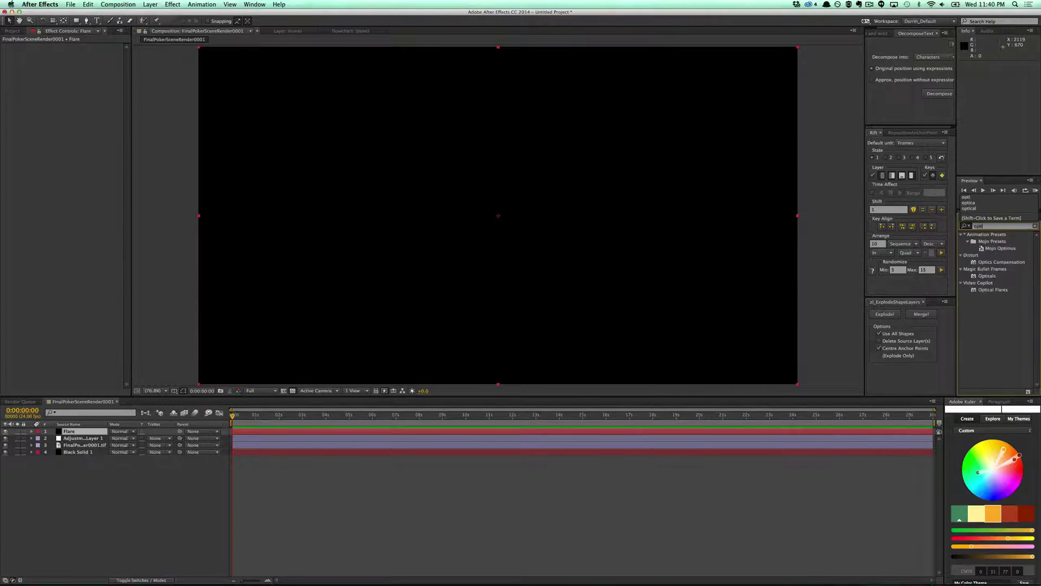
double_click(982, 256)
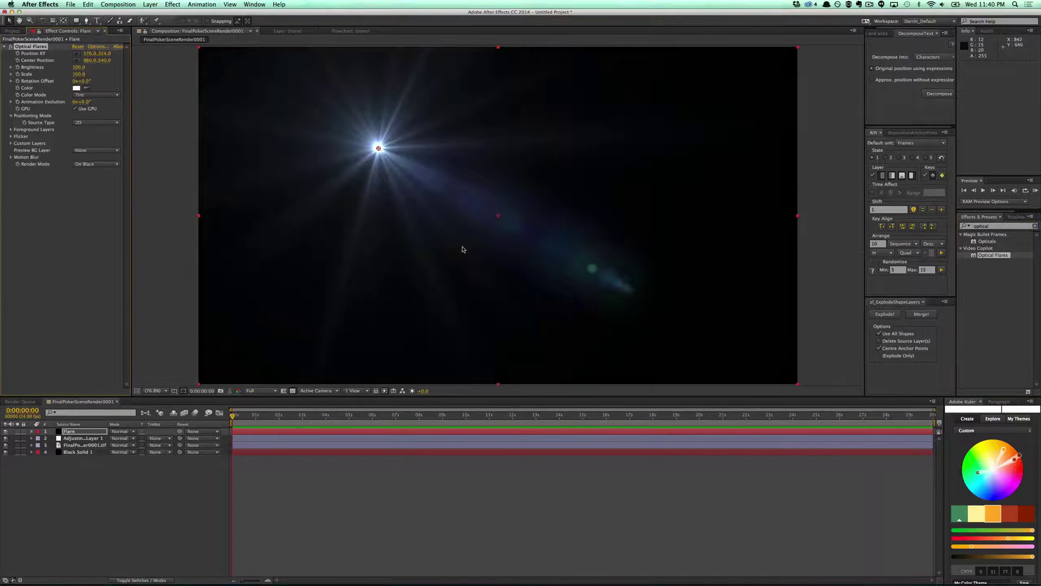
left_click(84, 164)
left_click(84, 179)
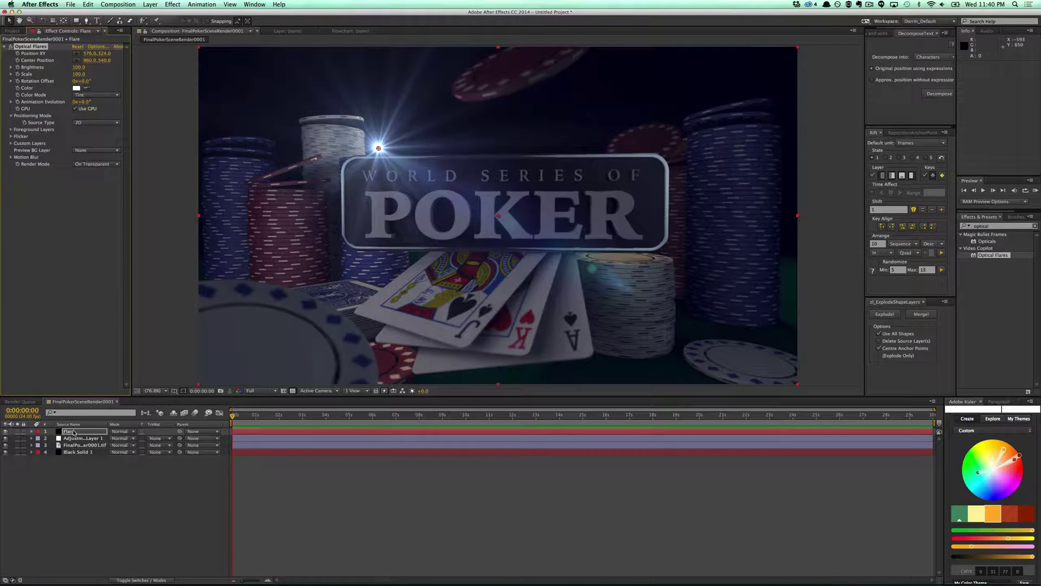
- Move the Flare layer below the adjustment layer and load the Light Scatter preset from Optical Flares' Light preset folder
left_click_drag(74, 433, 74, 443)
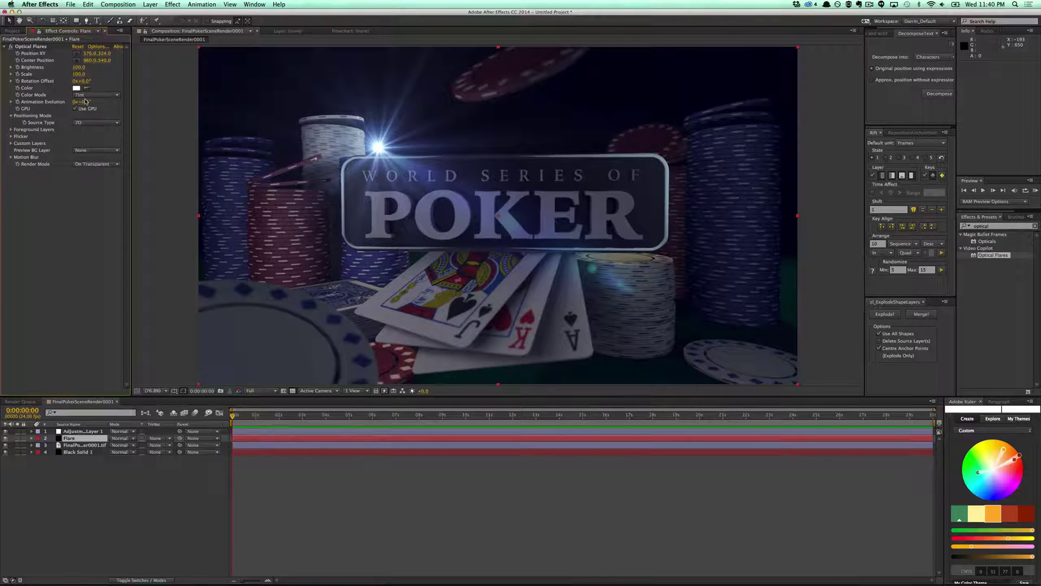
left_click(95, 48)
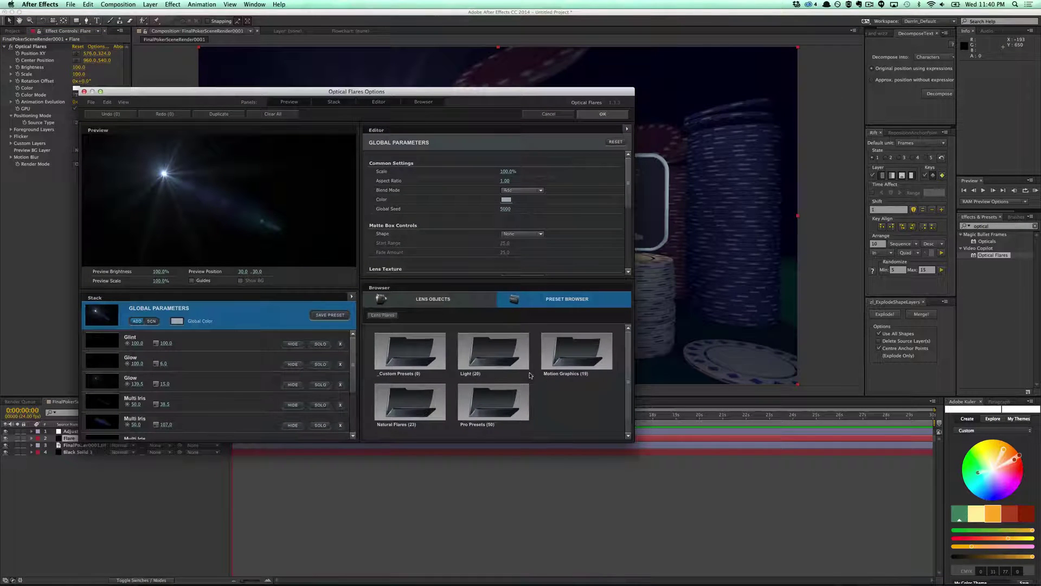
double_click(525, 371)
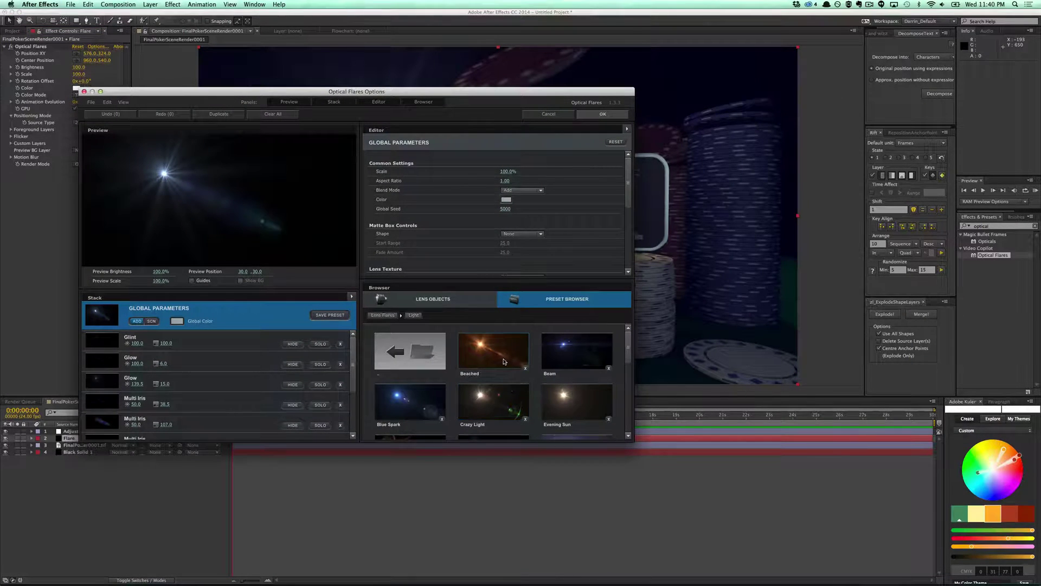
left_click(503, 363)
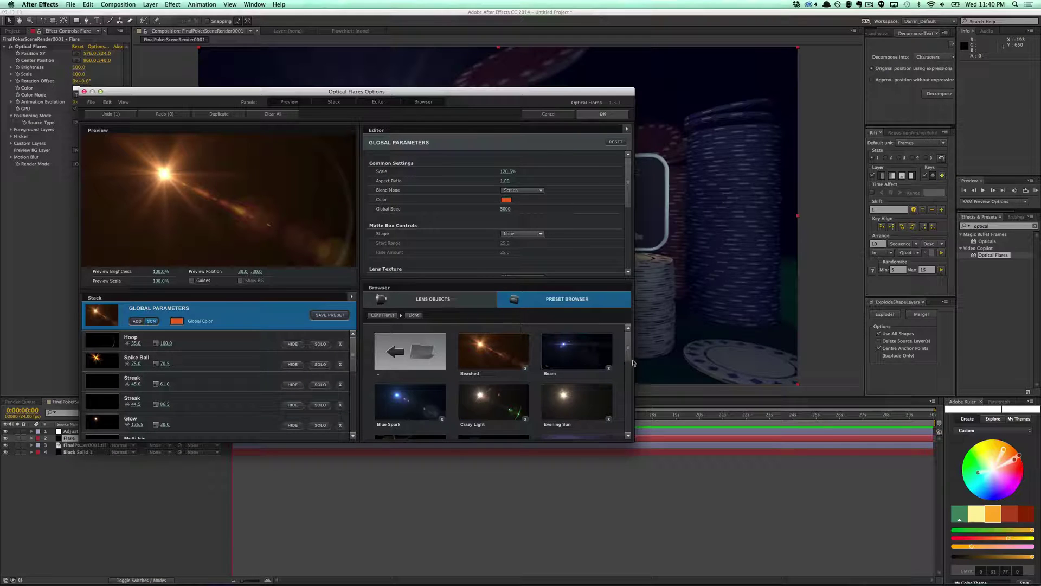
left_click_drag(632, 362, 621, 396)
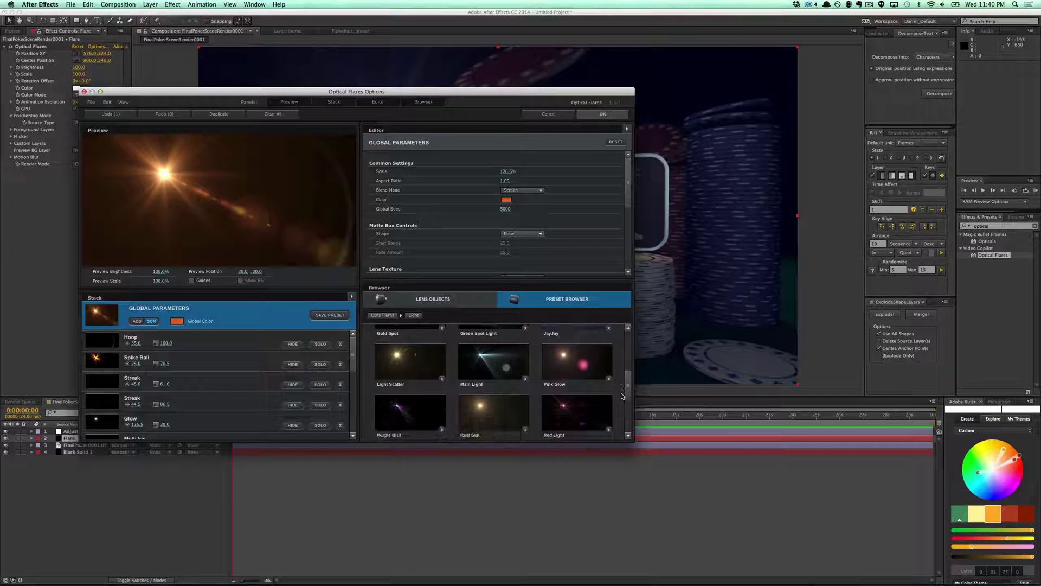
scroll(608, 425, "down", 5)
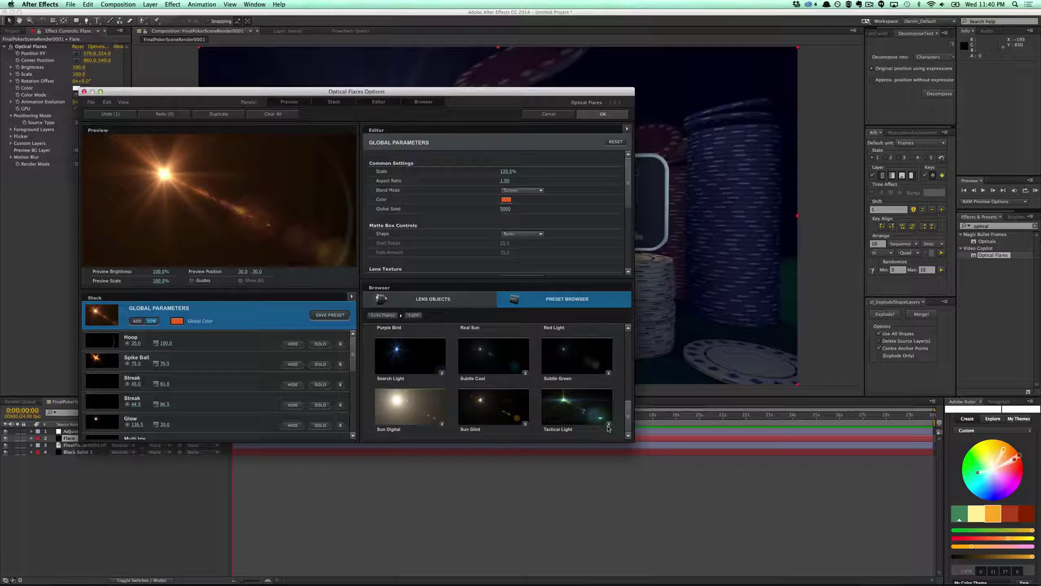
scroll(610, 423, "up", 2)
scroll(613, 415, "up", 2)
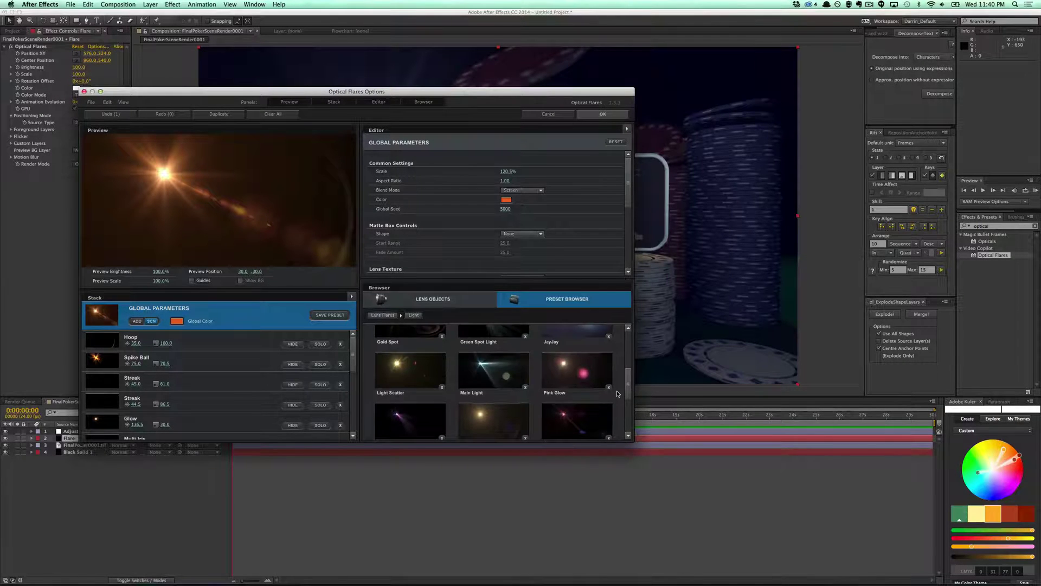
left_click(418, 374)
left_click(591, 113)
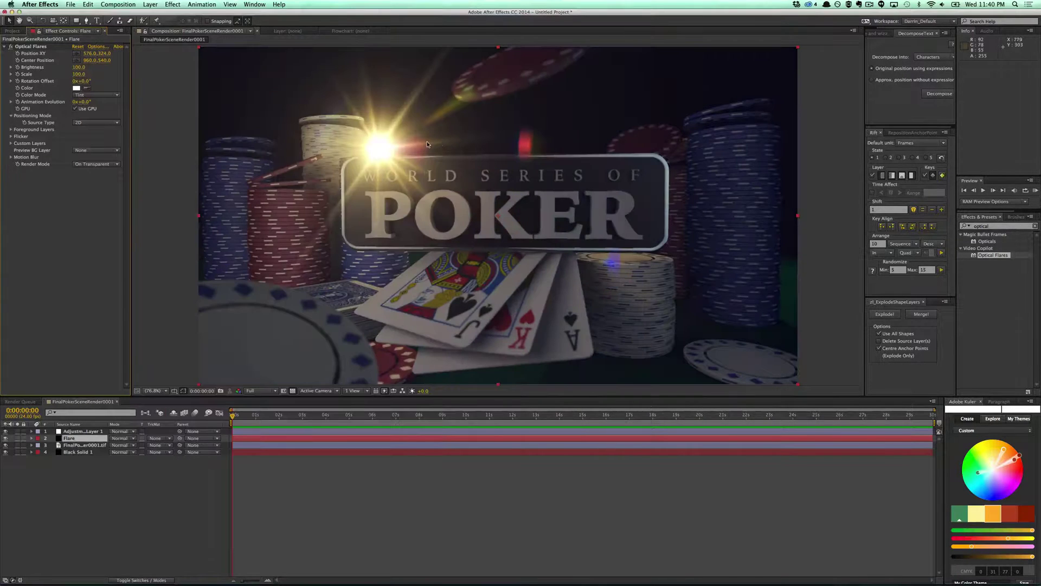
- Reposition the flare at about 1537, -42 on the upper edge of the frame, with Scale 270 and Brightness 80
left_click_drag(378, 147, 680, 33)
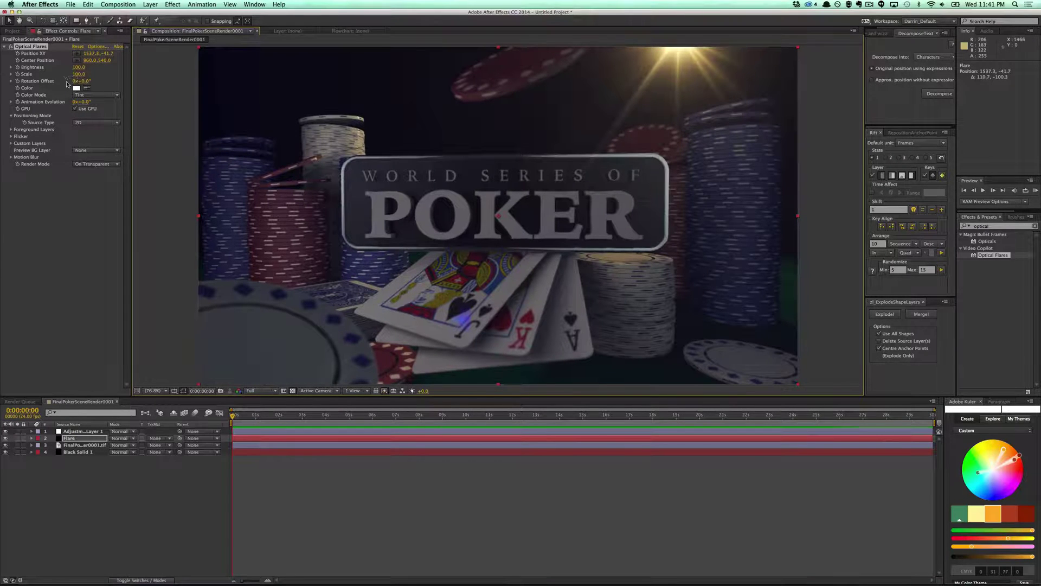
left_click_drag(78, 74, 78, 138)
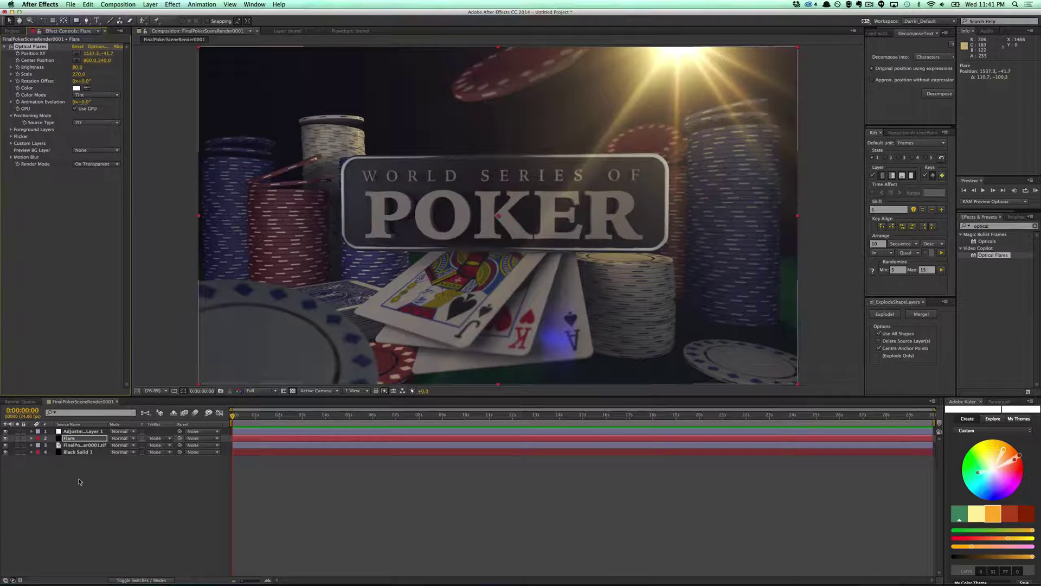
left_click(102, 501)
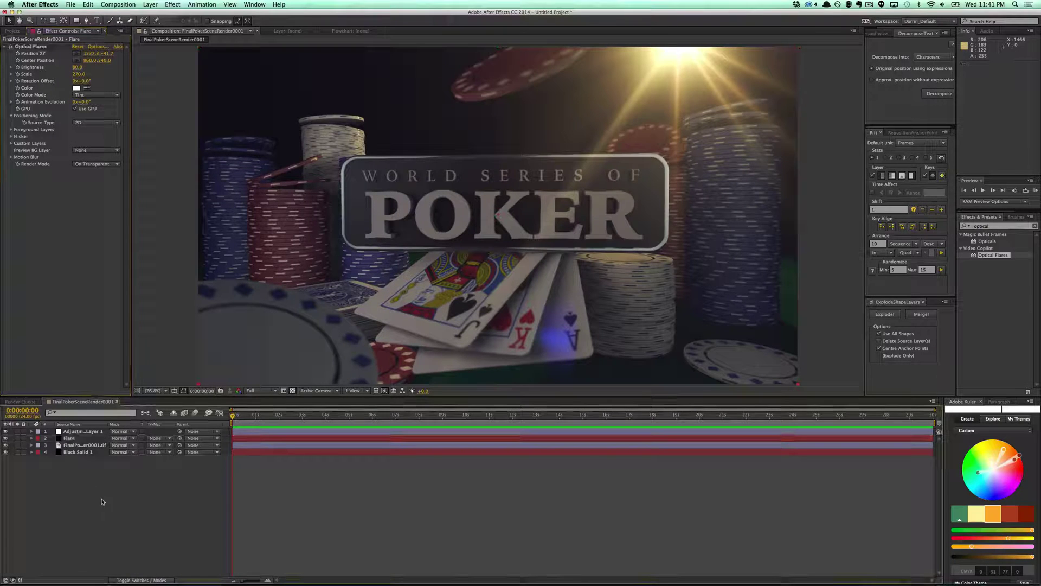
left_click(150, 5)
mouse_move(163, 14)
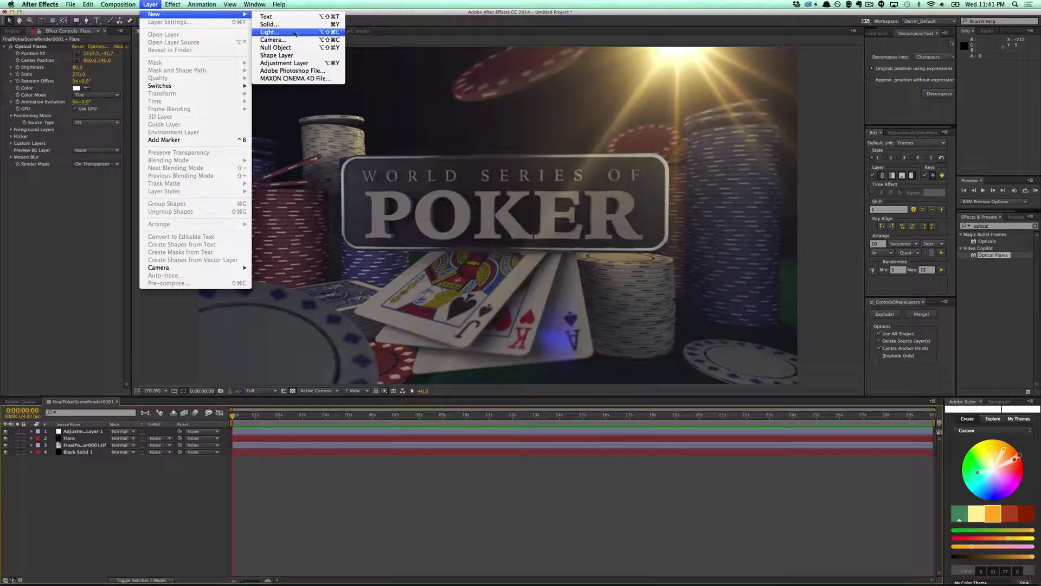
left_click(277, 55)
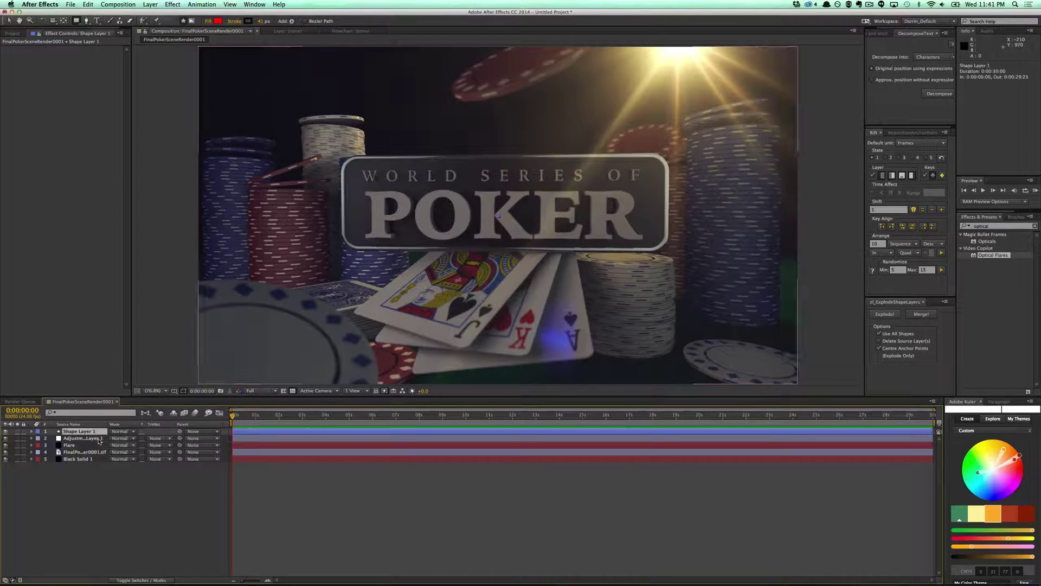
key("Delete")
- Create a composition-sized black solid layer on top of the layer stack
left_click(172, 4)
mouse_move(163, 14)
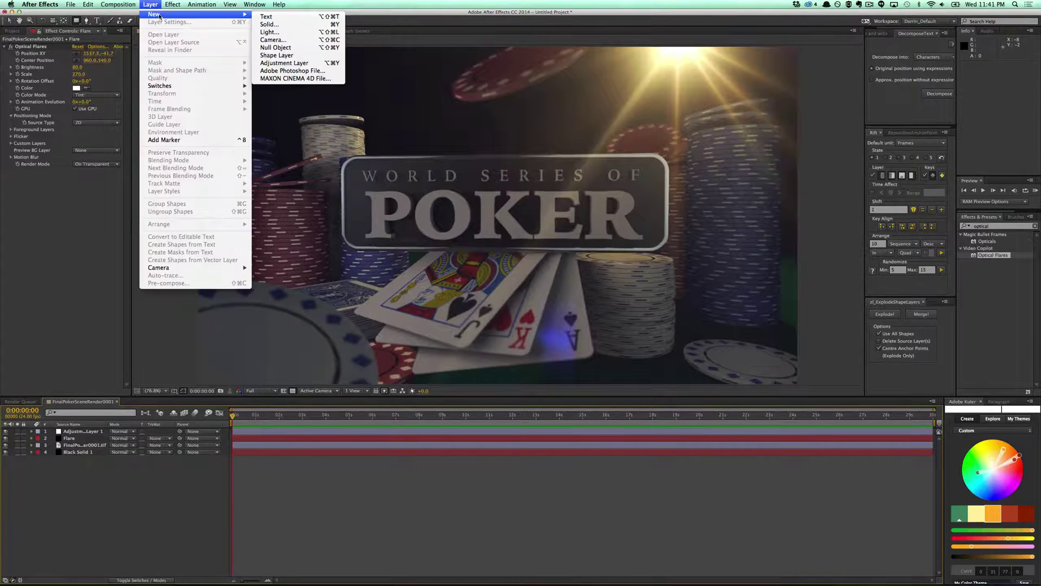
left_click(277, 24)
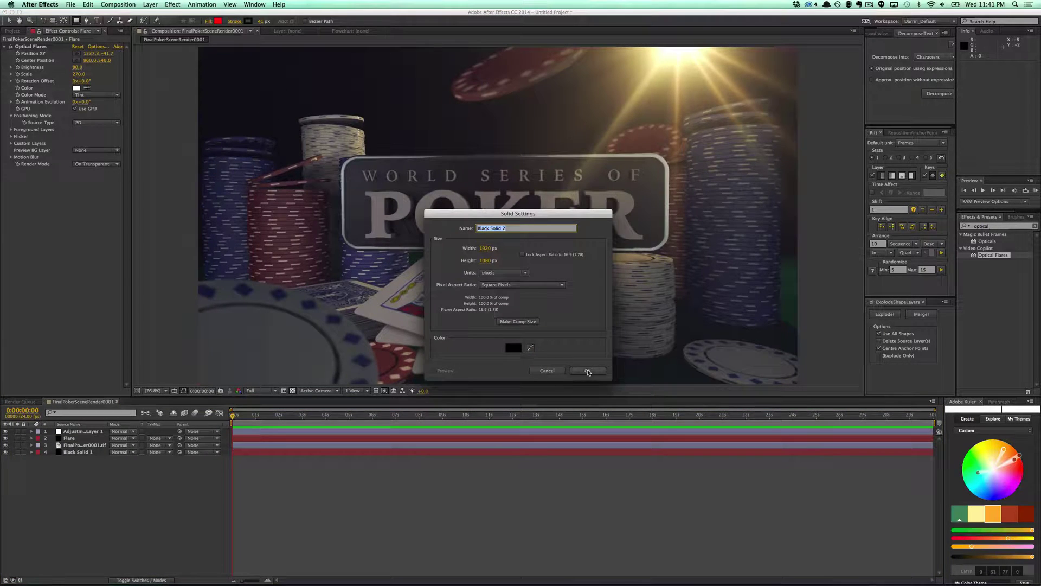
key("Return")
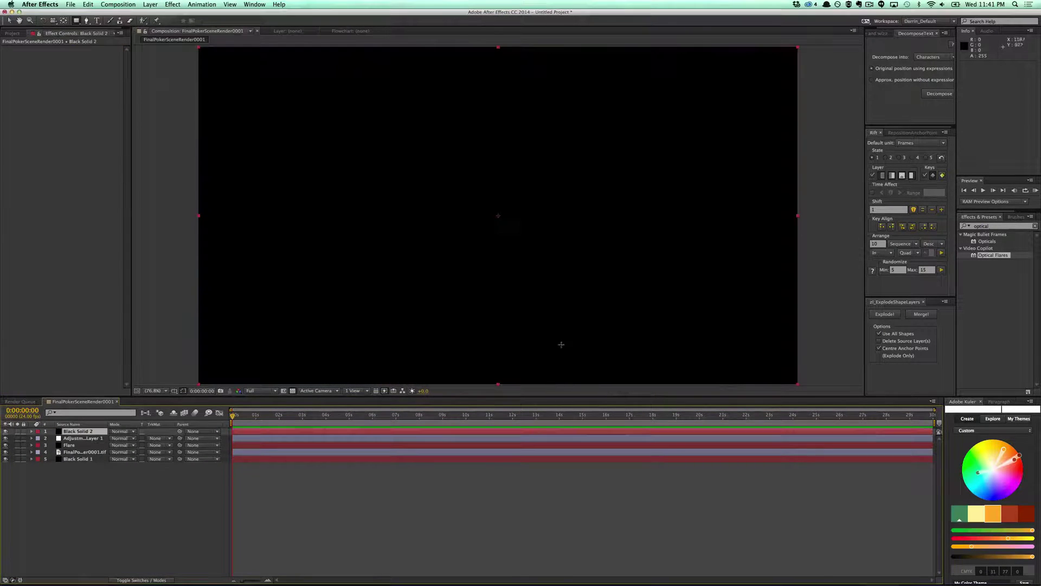
- Add a full-frame elliptical mask to the new black solid and set the mask mode to Subtract
left_click(77, 21)
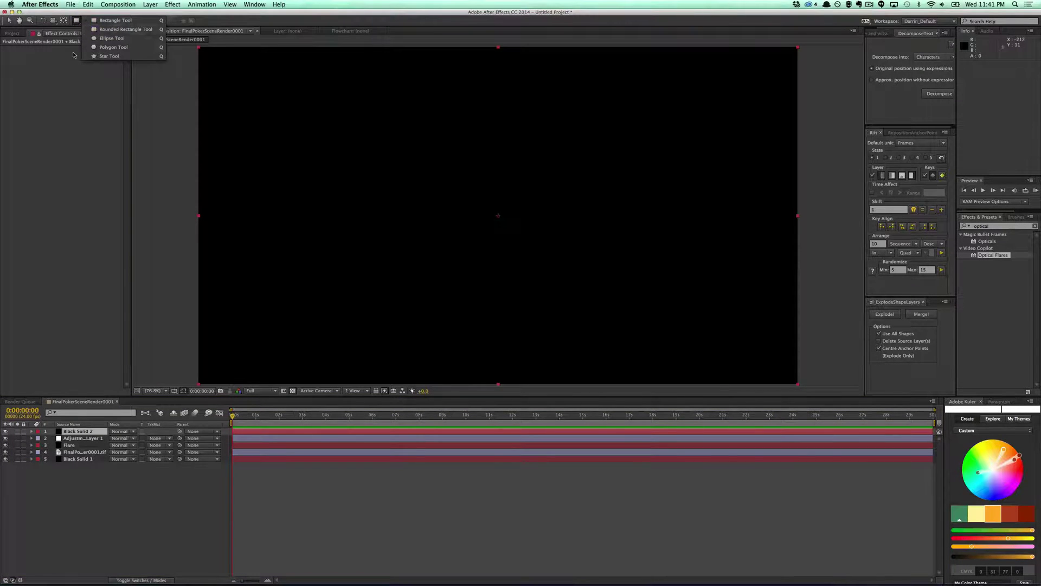
left_click(77, 21)
left_click_drag(77, 22, 78, 30)
double_click(77, 21)
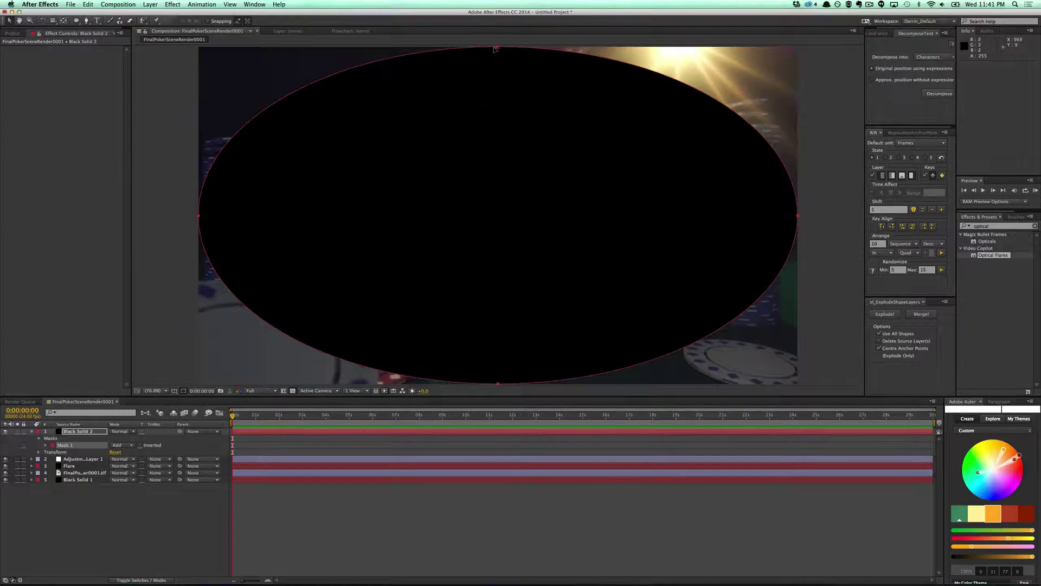
left_click(117, 445)
left_click(122, 467)
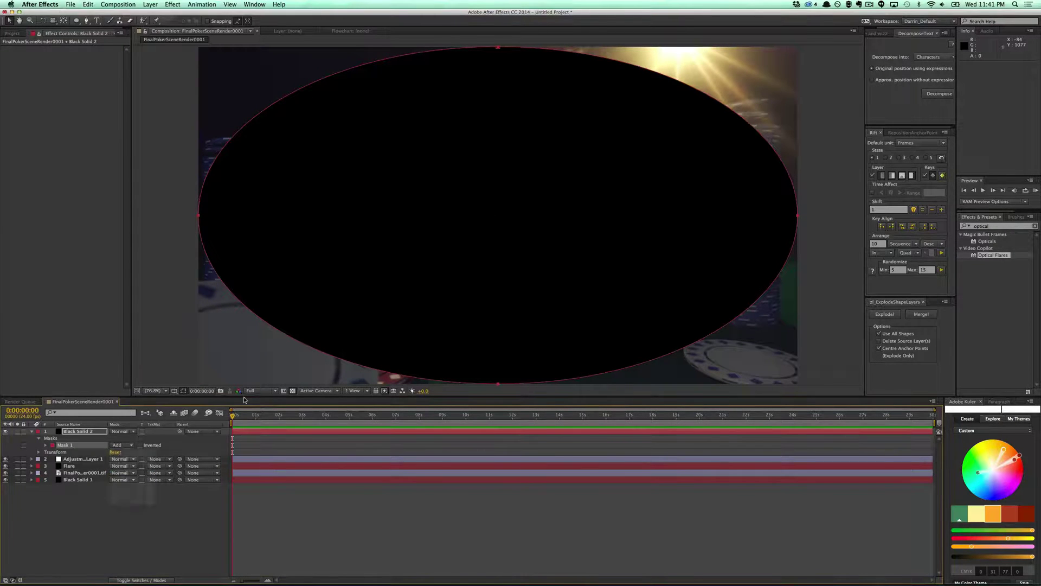
- Reshape the solid's elliptical mask by moving its left, bottom and top points inward and tilting the top curve, and feather it about 410 pixels
mouse_move(498, 53)
left_mouse_down()
mouse_move(498, 65)
mouse_move(498, 46)
left_mouse_up()
left_click(45, 444)
left_click(79, 459)
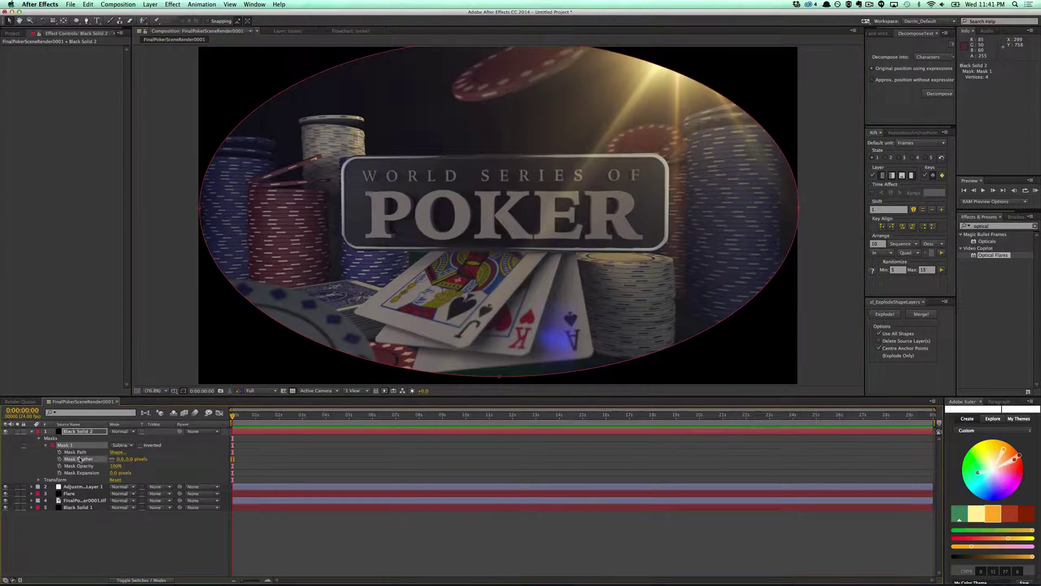
left_click_drag(200, 207, 215, 208)
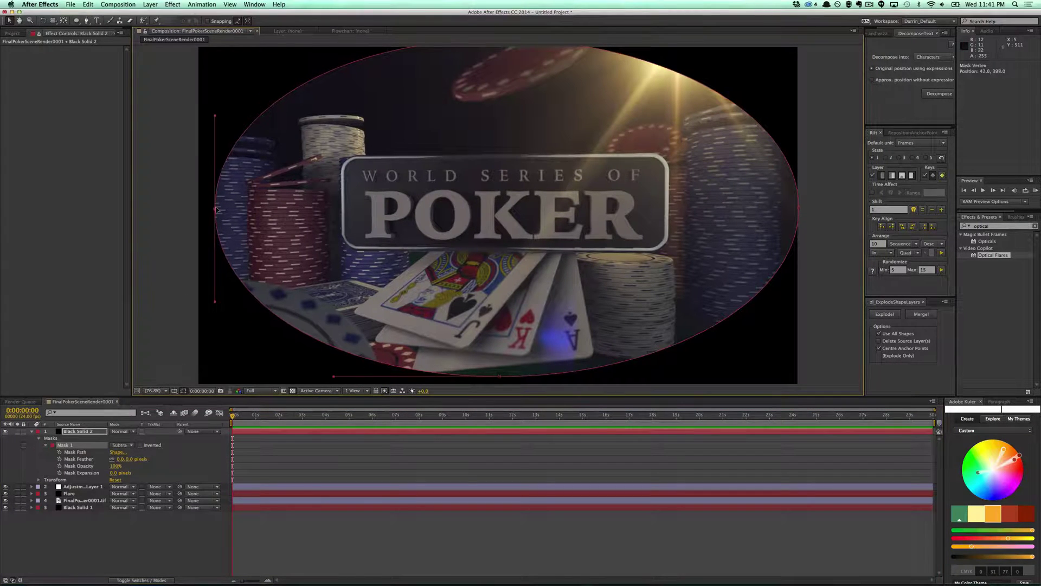
left_click_drag(499, 377, 504, 374)
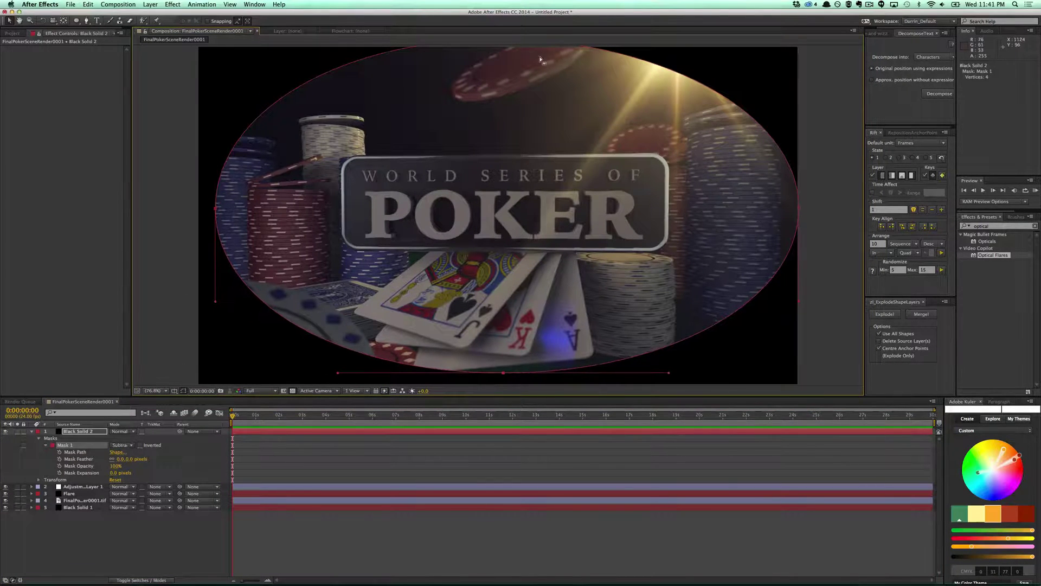
scroll(543, 131, "up", 3)
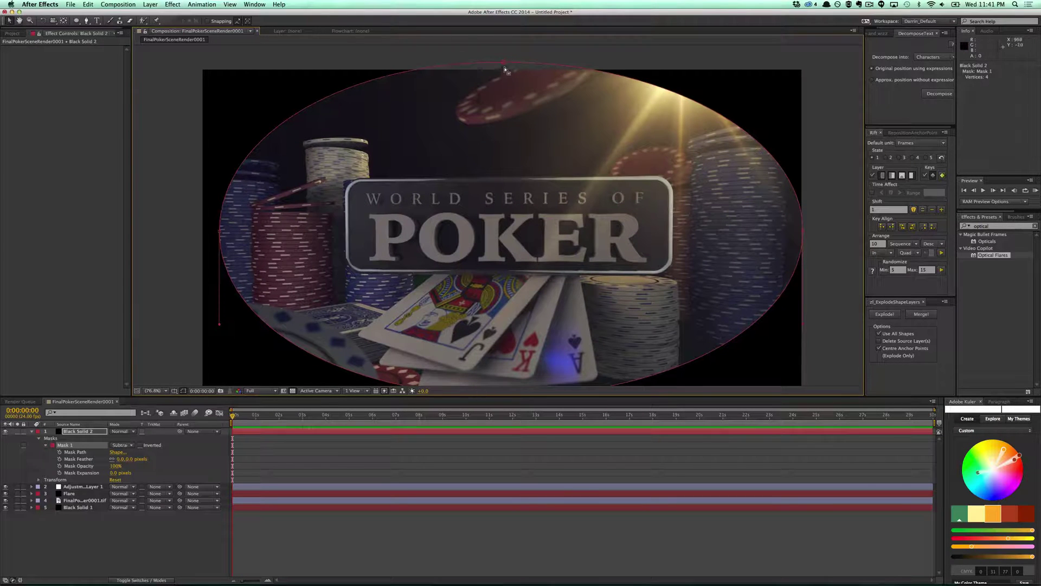
left_click_drag(504, 70, 500, 106)
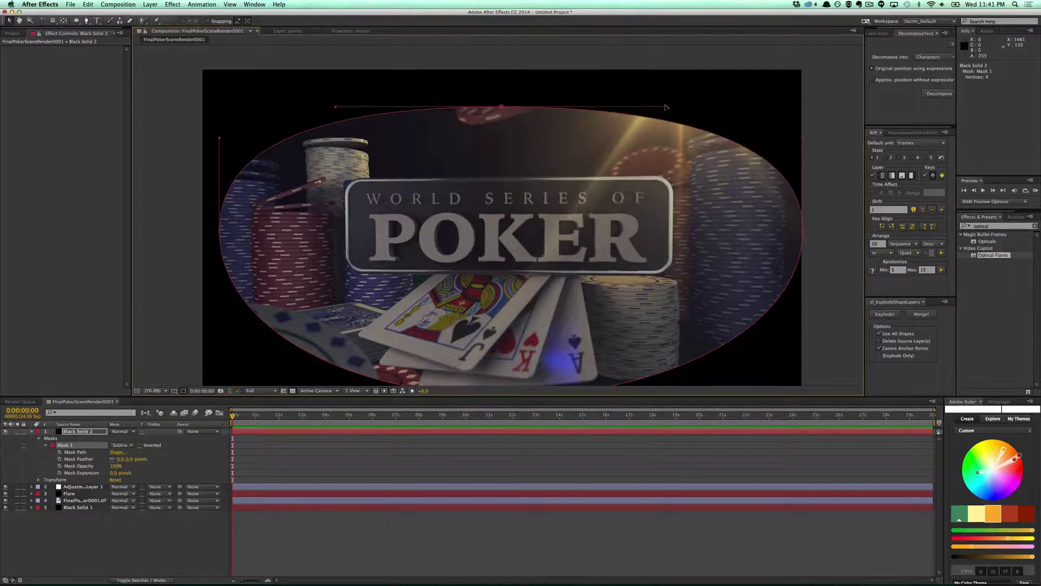
left_click_drag(666, 107, 673, 76)
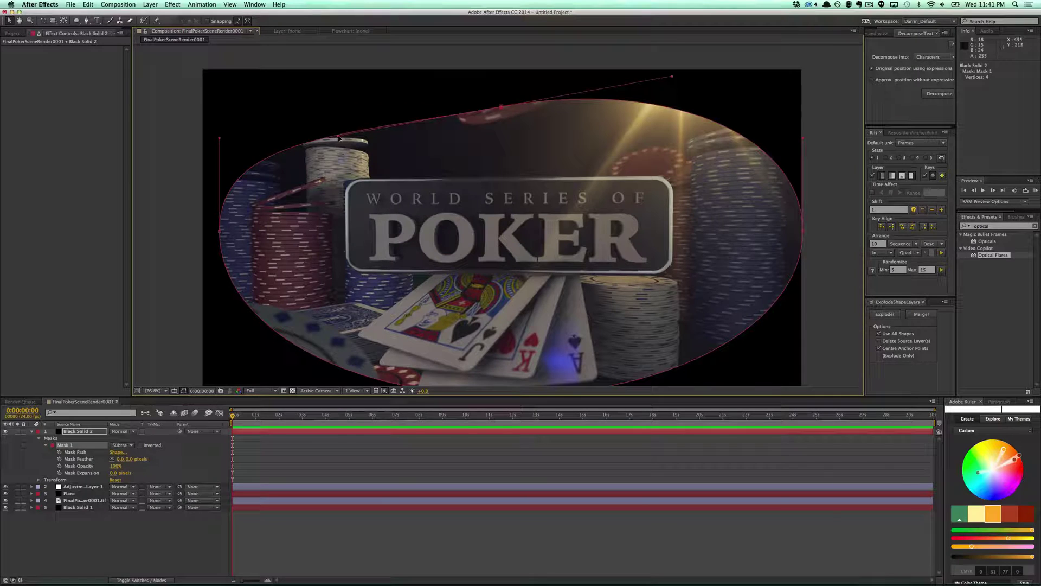
left_click_drag(339, 138, 291, 80)
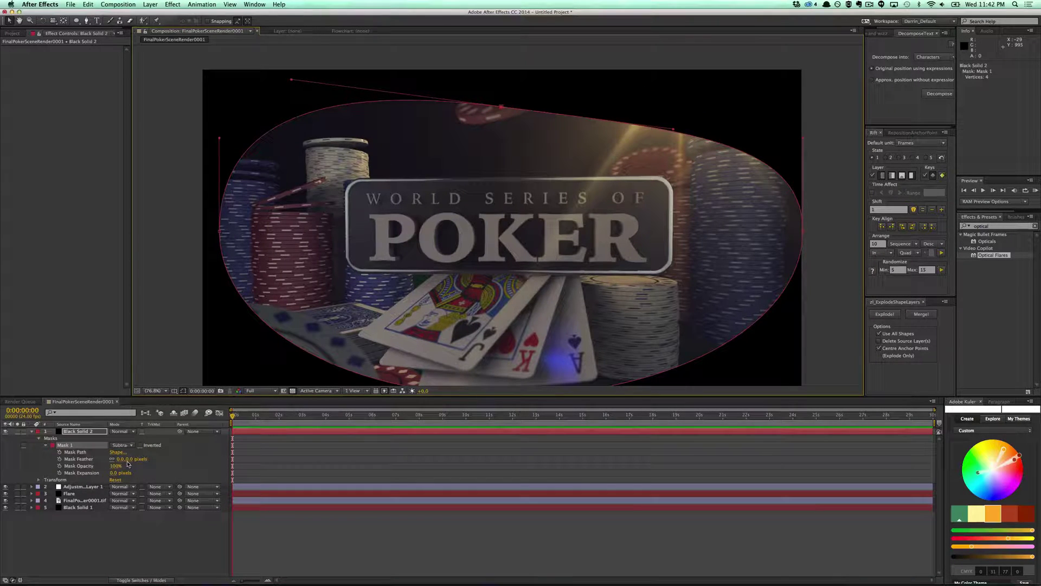
left_click_drag(128, 460, 307, 450)
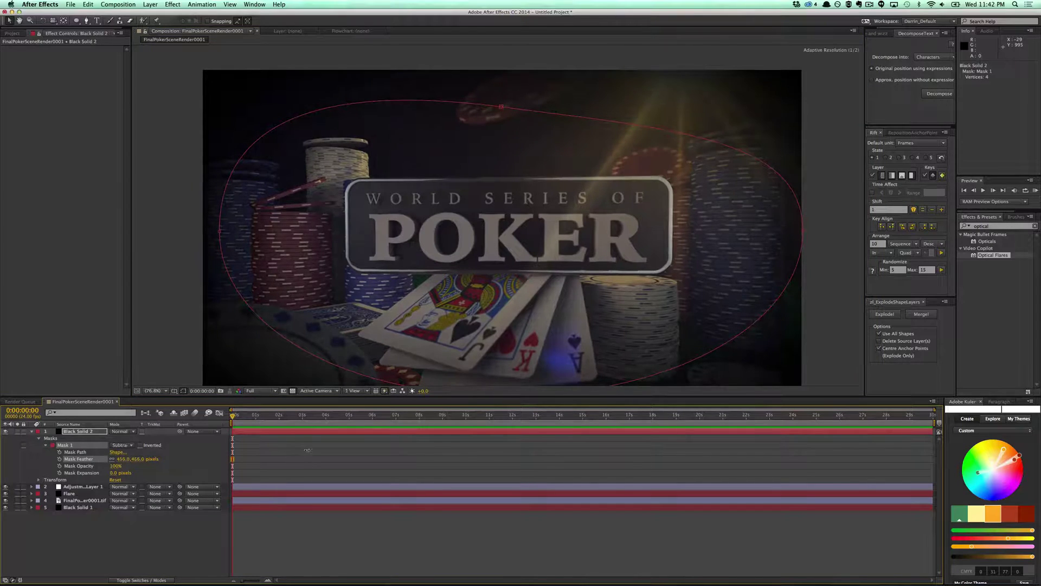
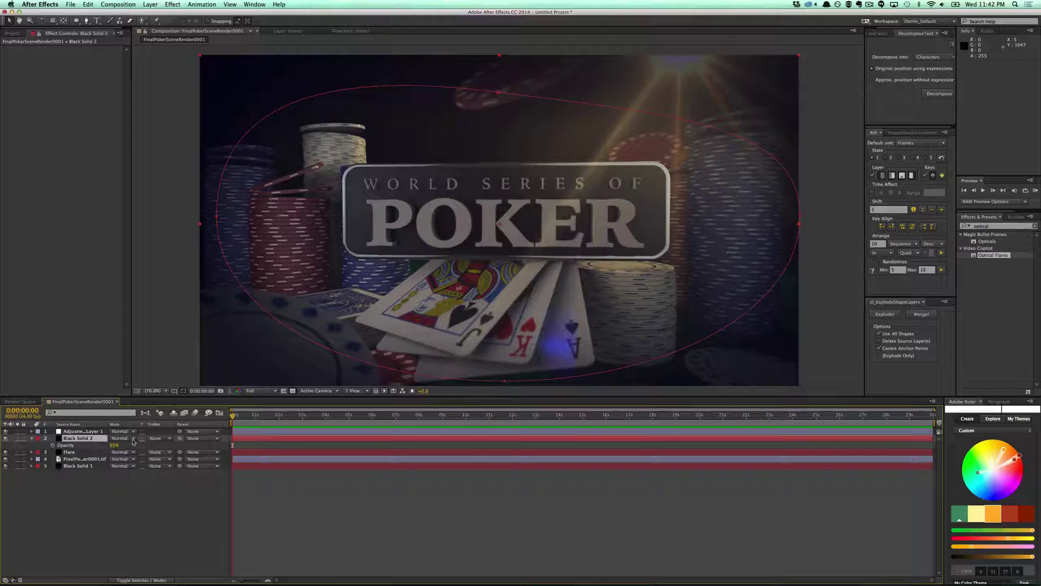
- Cycle the vignette solid (Black Solid 2) through the available blending modes to compare them, ending back on Normal
key("shift+equal")
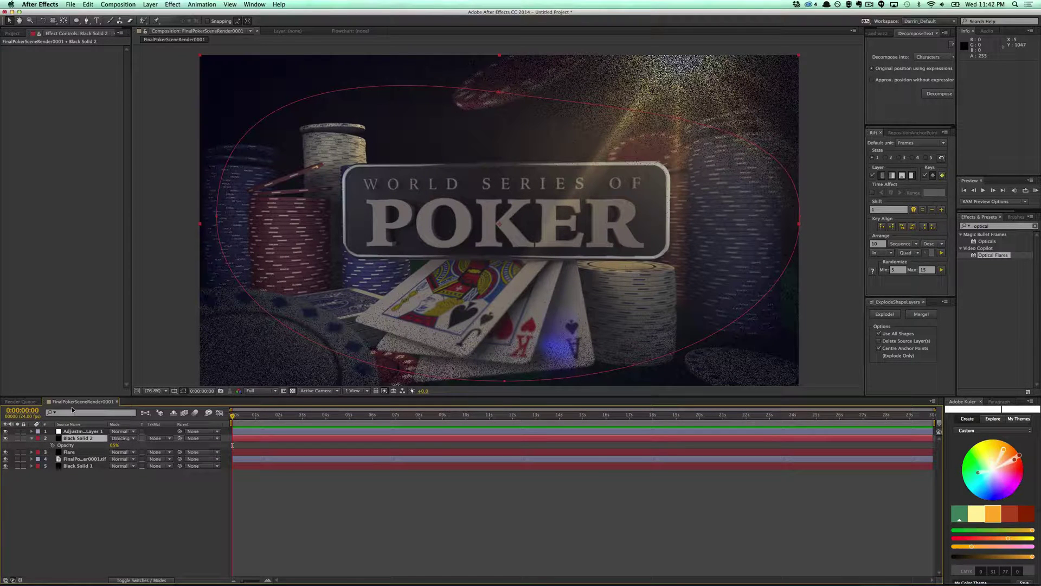
key("shift+equal")
key("shift+equal")
key("shift+equal")
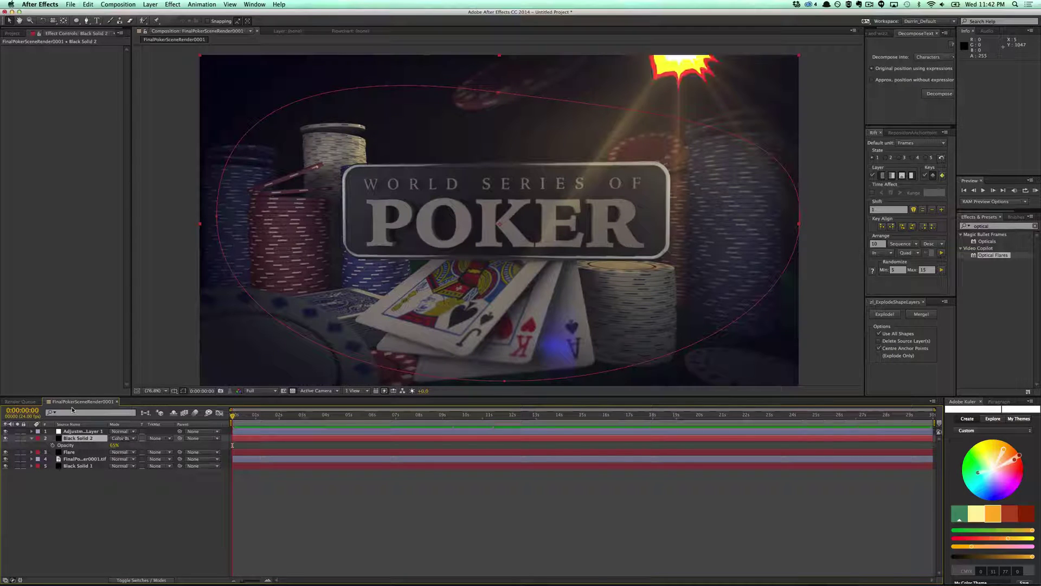
key("shift+equal")
key("shift+equal")
key("shift+equal")
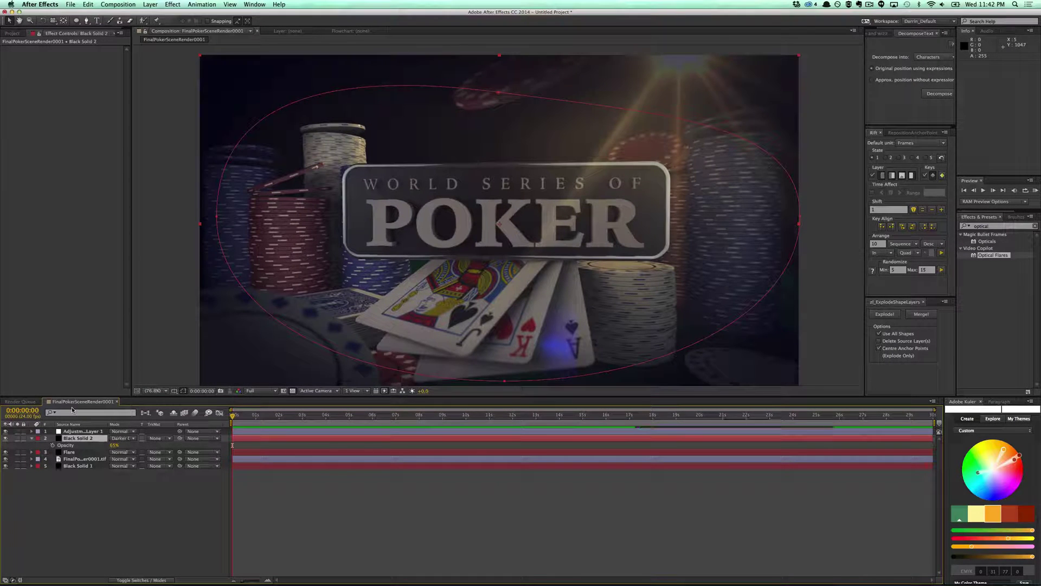
key("shift+equal")
key("shift+equal")
key("shift+equal")
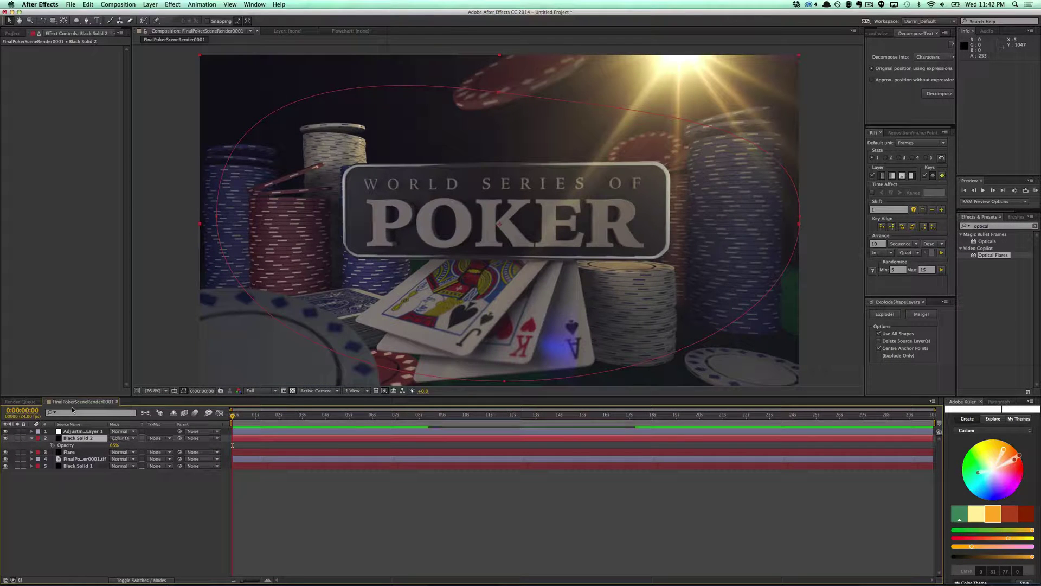
key("shift+equal")
key("shift+equal")
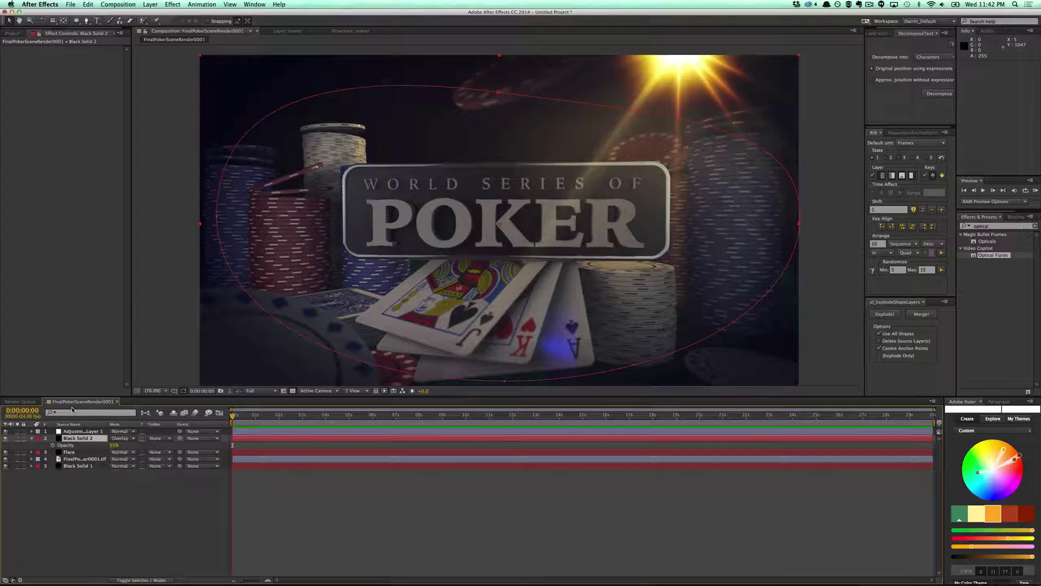
key("shift+equal")
key("shift+equal")
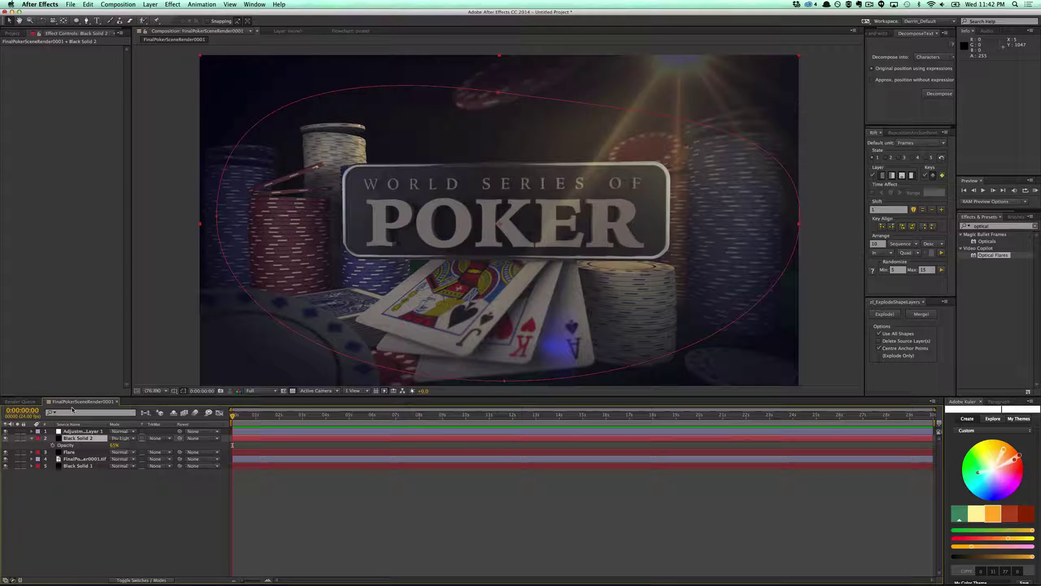
key("shift+equal")
key("shift+equal")
key("shift+equal")
key("shift+equal")
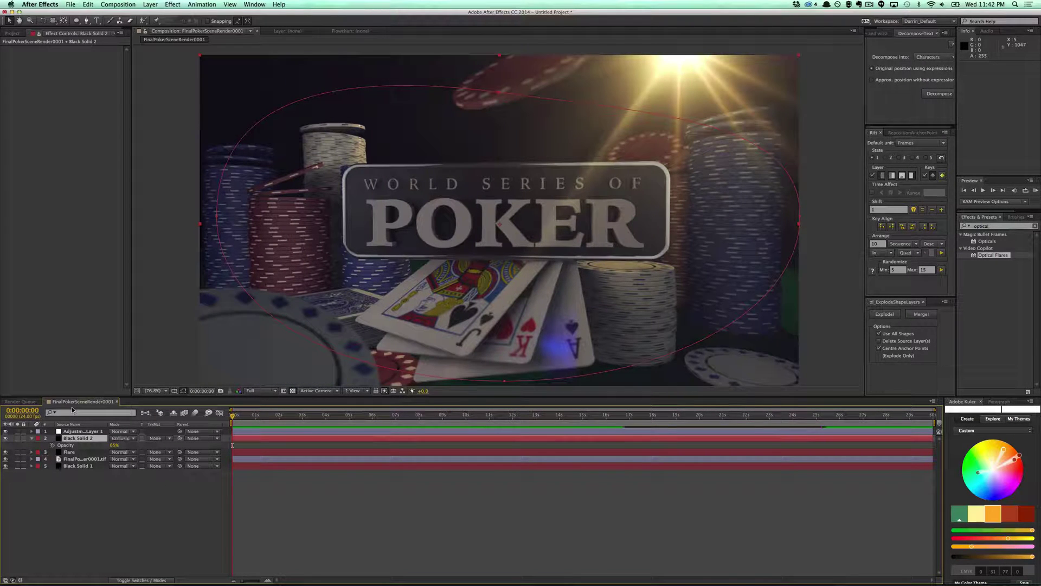
key("shift+equal")
key("shift+equal")
key("shift+equal")
key("shift+equal")
key("shift+equal")
key("shift+equal")
key("shift+equal")
key("shift+equal")
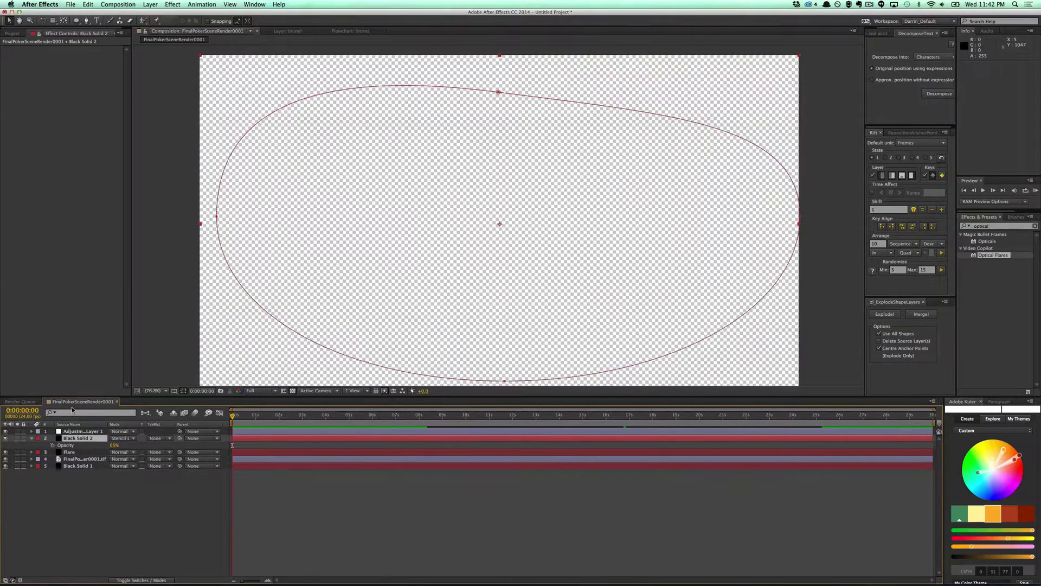
key("shift+equal")
key("shift+equal")
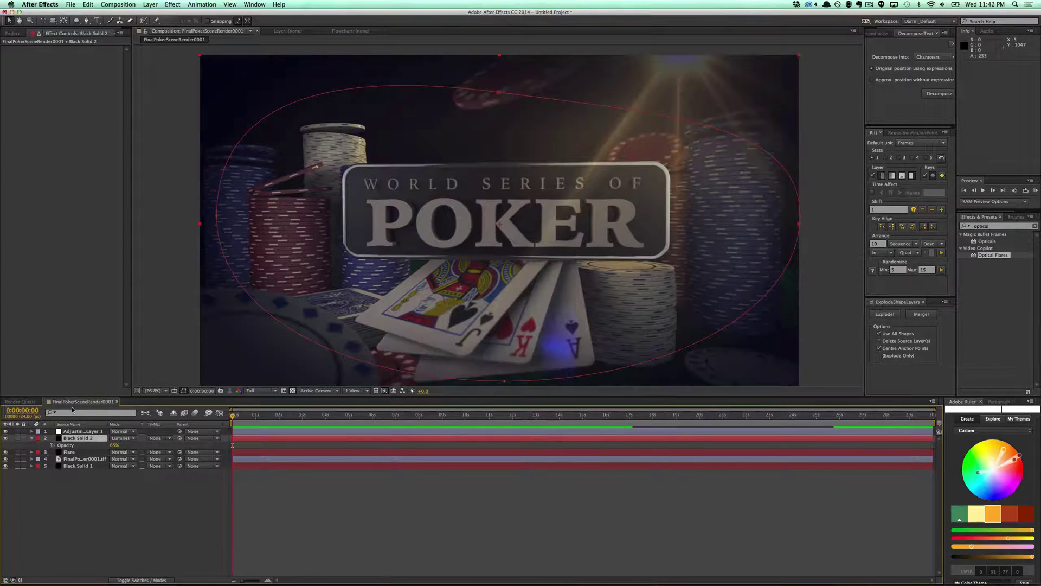
key("shift+equal")
key("shift+equal")
key("shift+equal")
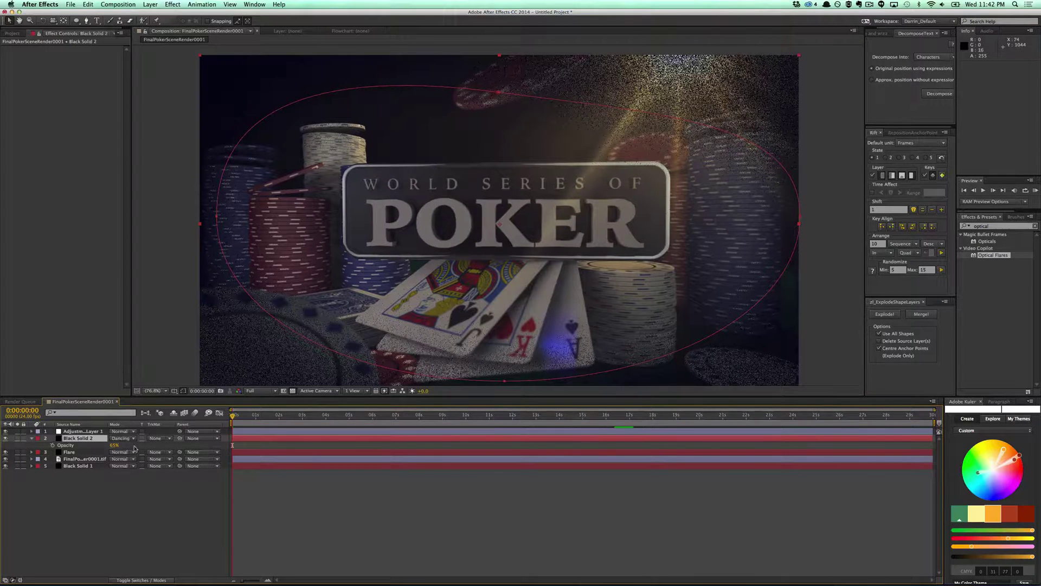
left_click(121, 438)
left_click(130, 255)
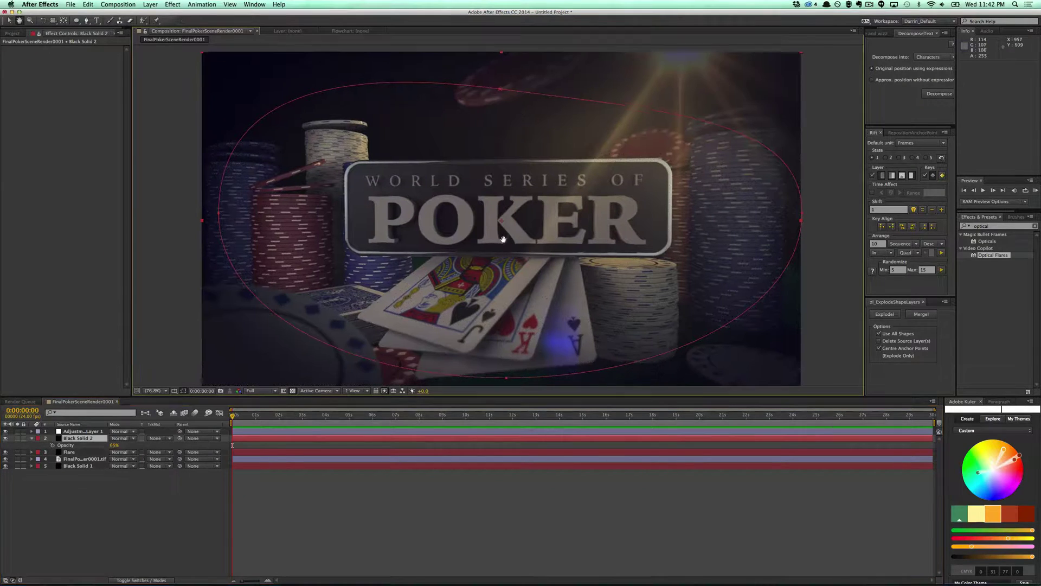
- Lower the opacity of the vignette solid (Black Solid 2) to 42%
key("F2")
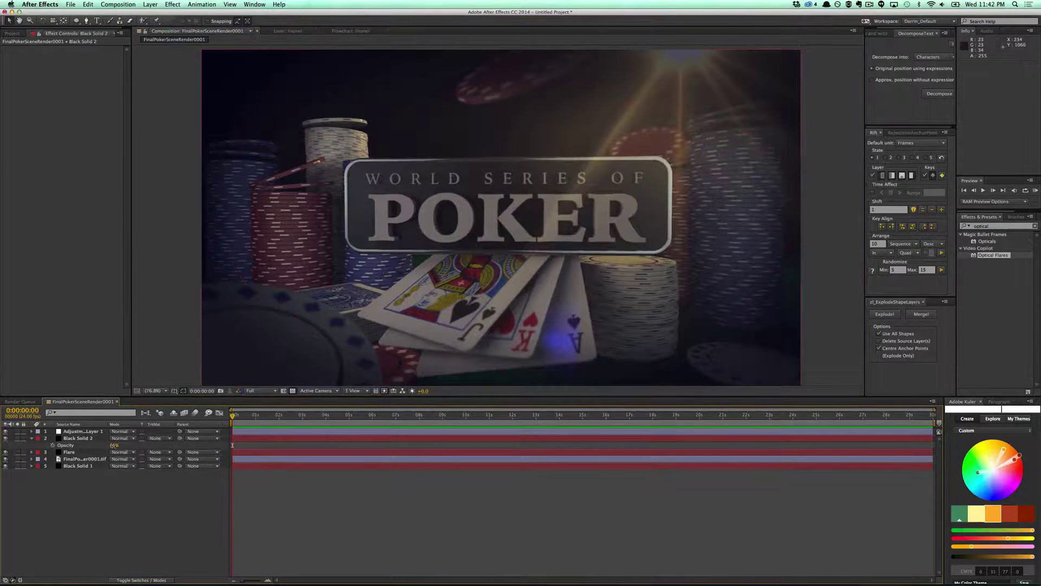
left_click_drag(114, 445, 101, 445)
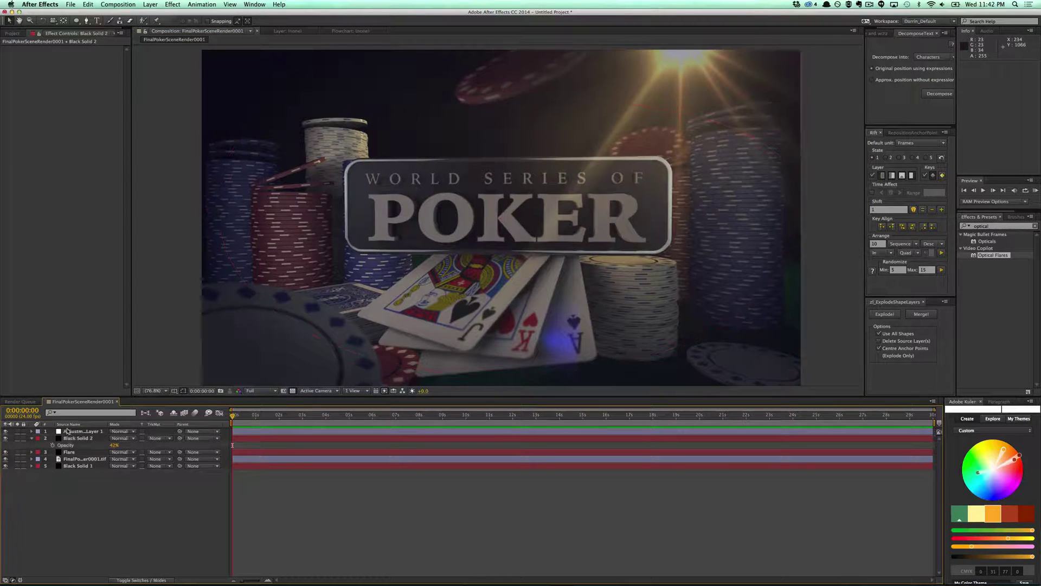
- Create a new adjustment layer at the top of the layer stack
left_click(996, 227)
left_click(151, 6)
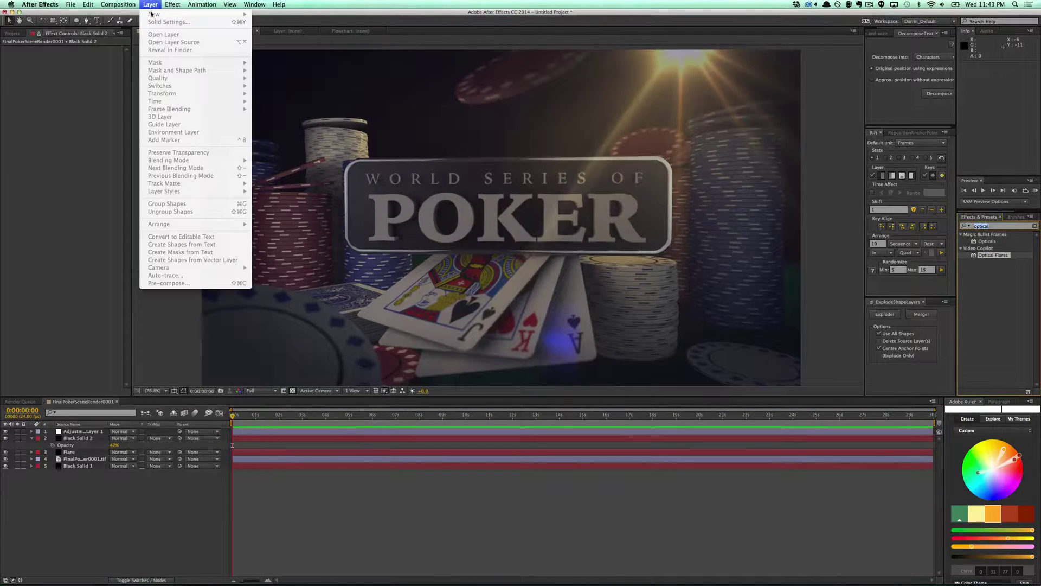
left_click(120, 489)
left_click(151, 4)
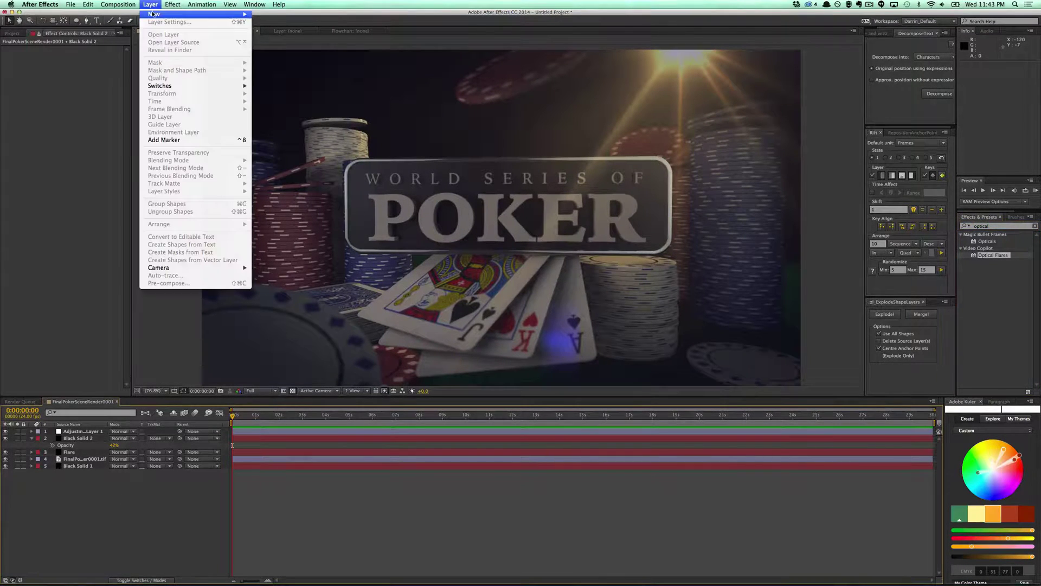
mouse_move(163, 16)
left_click(301, 65)
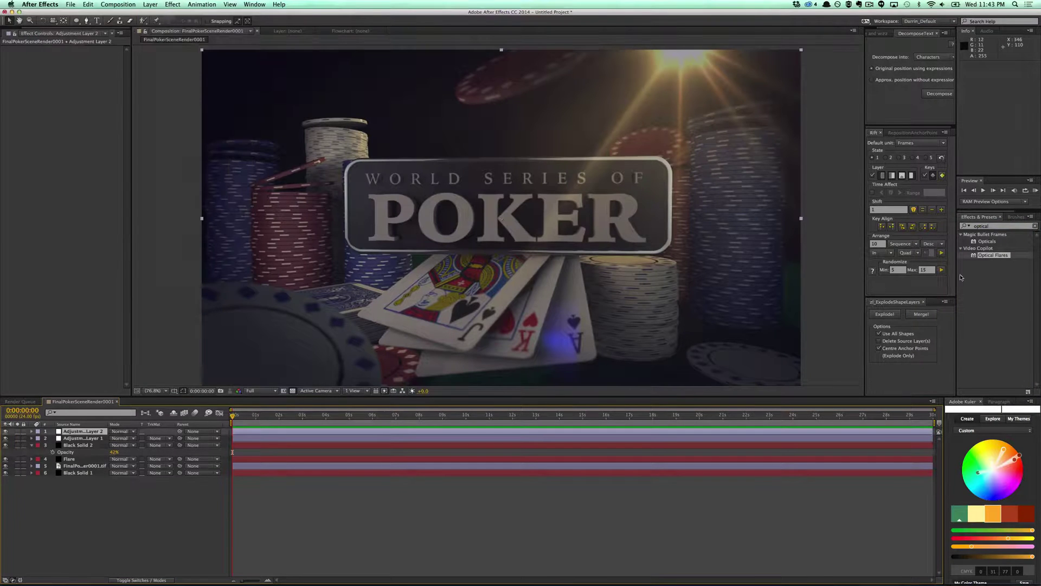
- Search the effects for "vignette" and apply MisFire Vignette to the new adjustment layer
left_click(994, 227)
type("vignette")
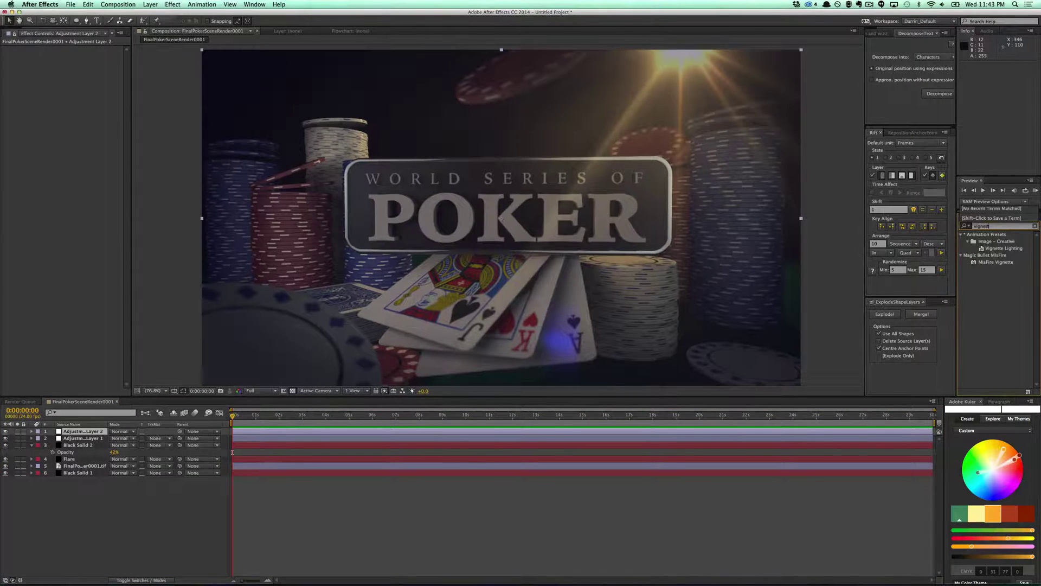
double_click(996, 262)
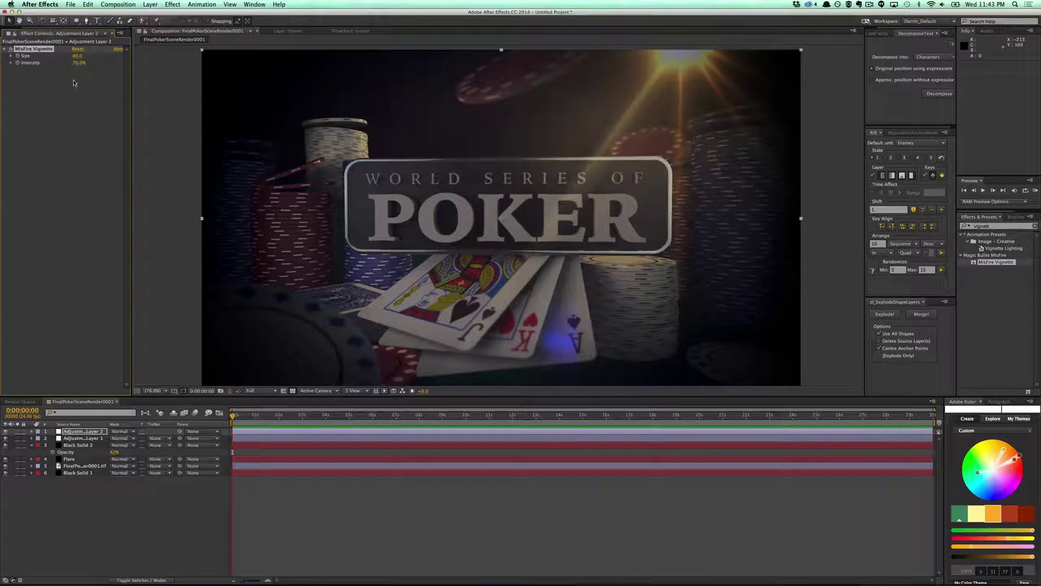
- Reduce the opacity of the MisFire Vignette adjustment layer to 64% and deselect the layer
key("t")
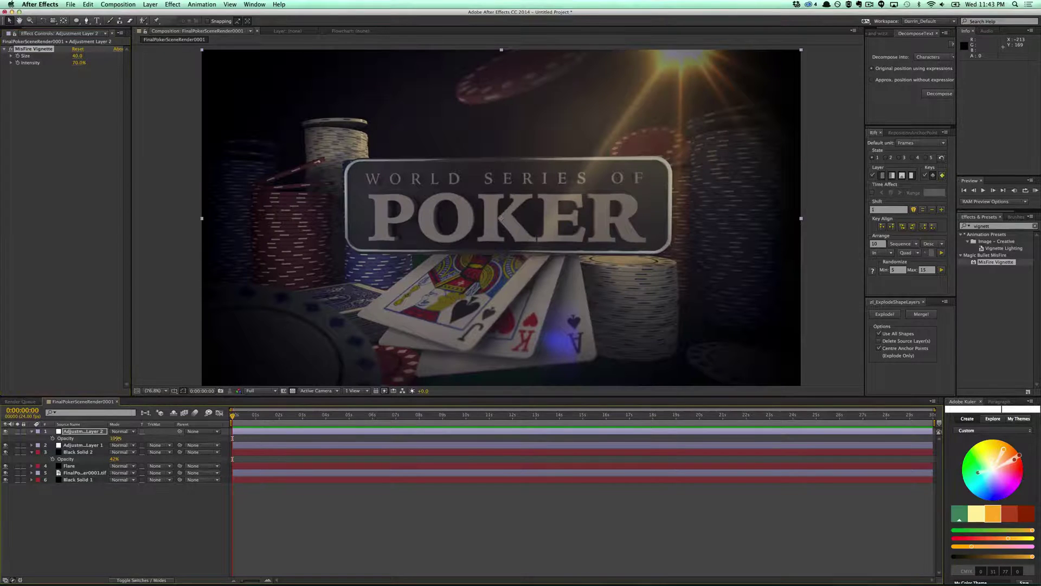
left_click_drag(103, 440, 191, 491)
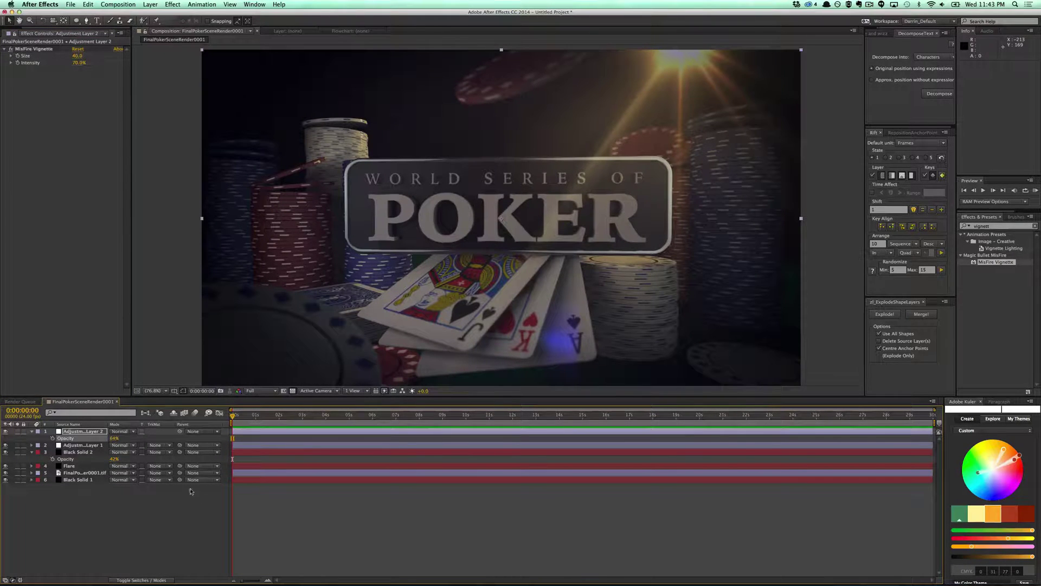
left_click(393, 505)
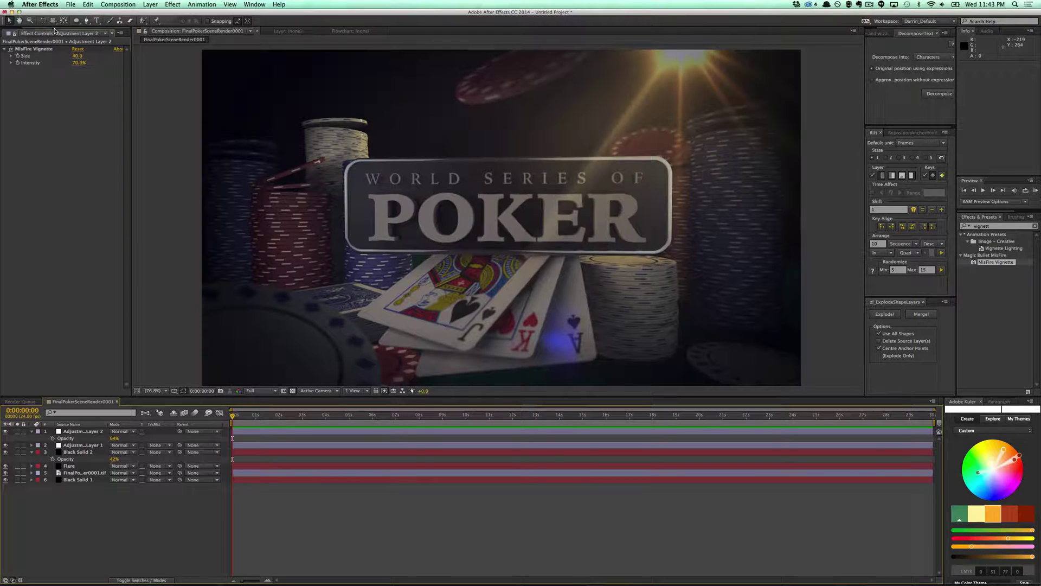
- Rearrange the workspace so the composition viewer is larger and the timeline shorter, and show the project's items
left_click_drag(57, 32, 54, 312)
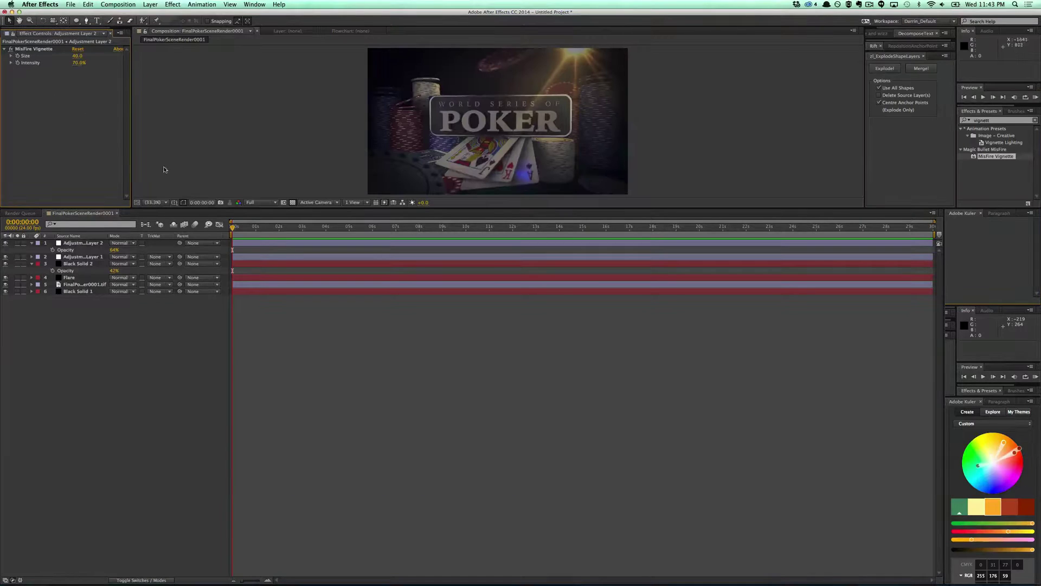
left_click_drag(240, 208, 274, 455)
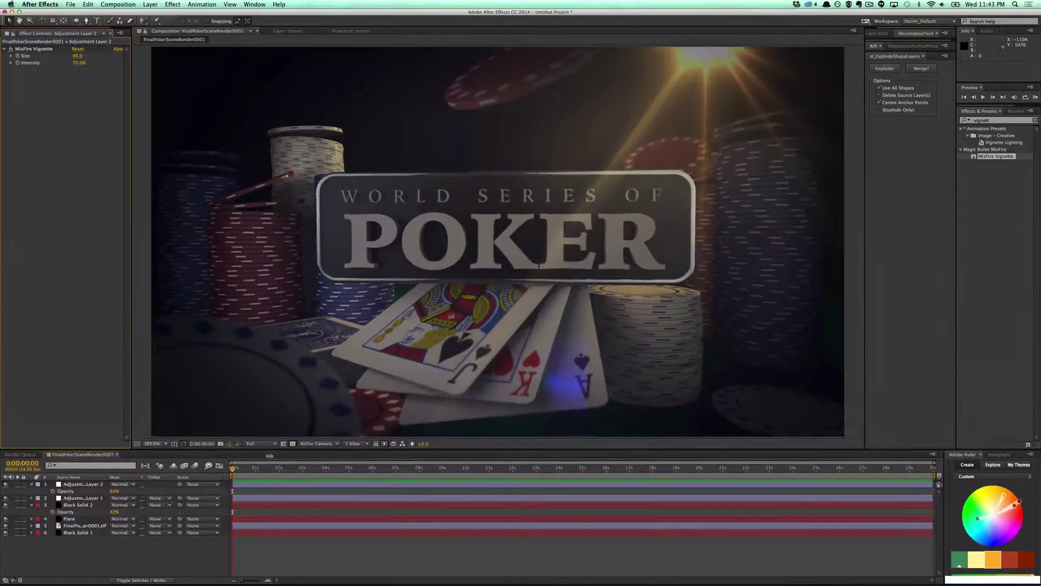
left_click(108, 33)
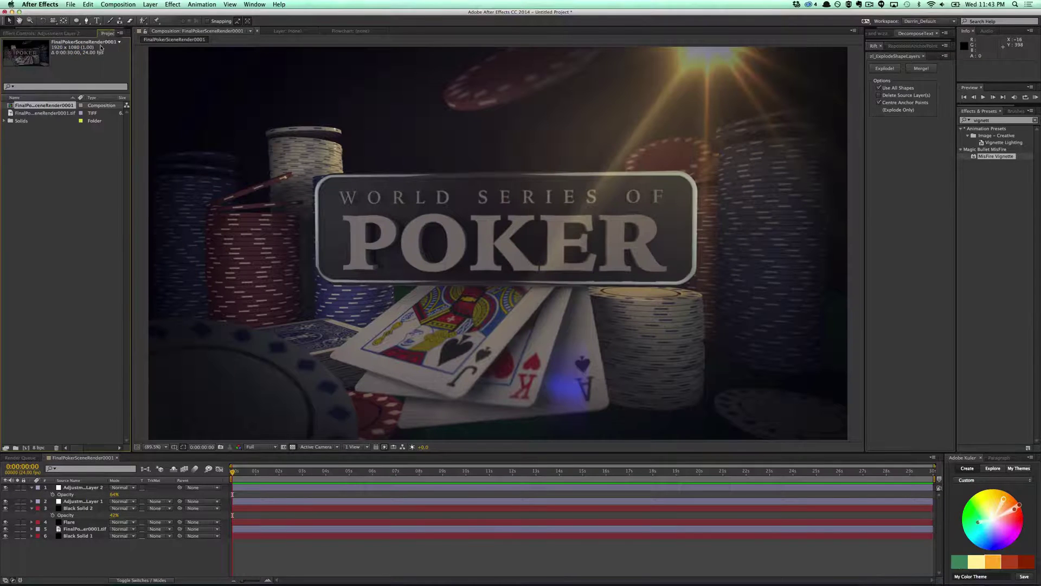
- Start importing a file and browse to the DirtyLens folder inside 05_STOCK
left_click(81, 5)
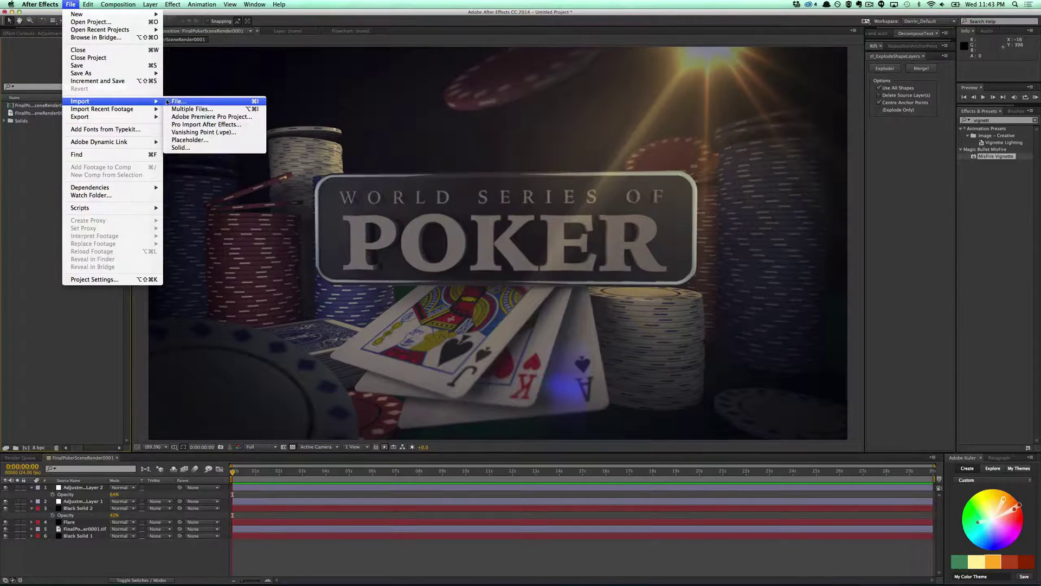
left_click(172, 101)
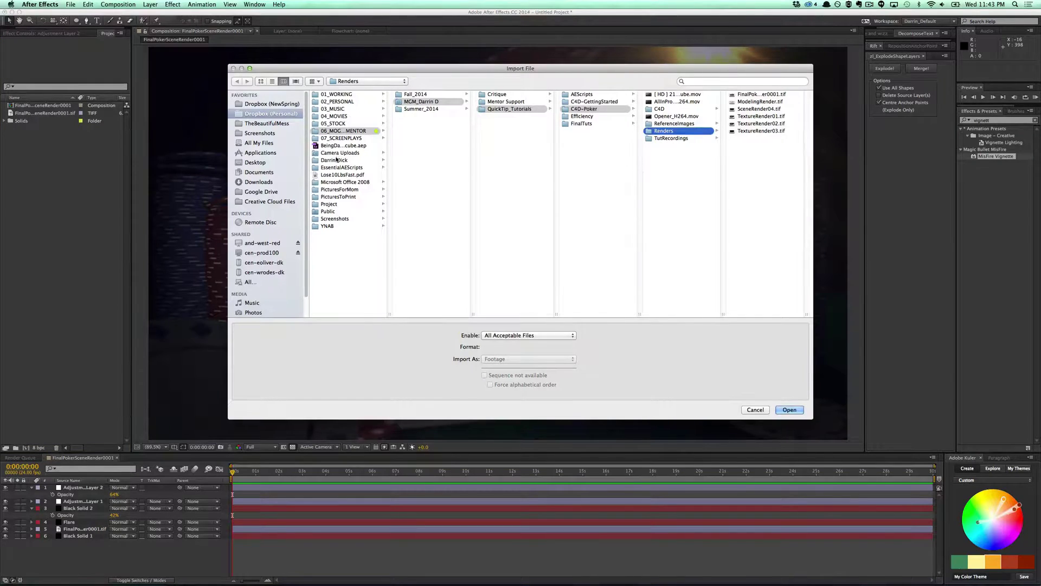
left_click(340, 125)
left_click(416, 101)
- Preview several of the DirtyLens texture images and import dust2.jpg into the project
left_click(504, 95)
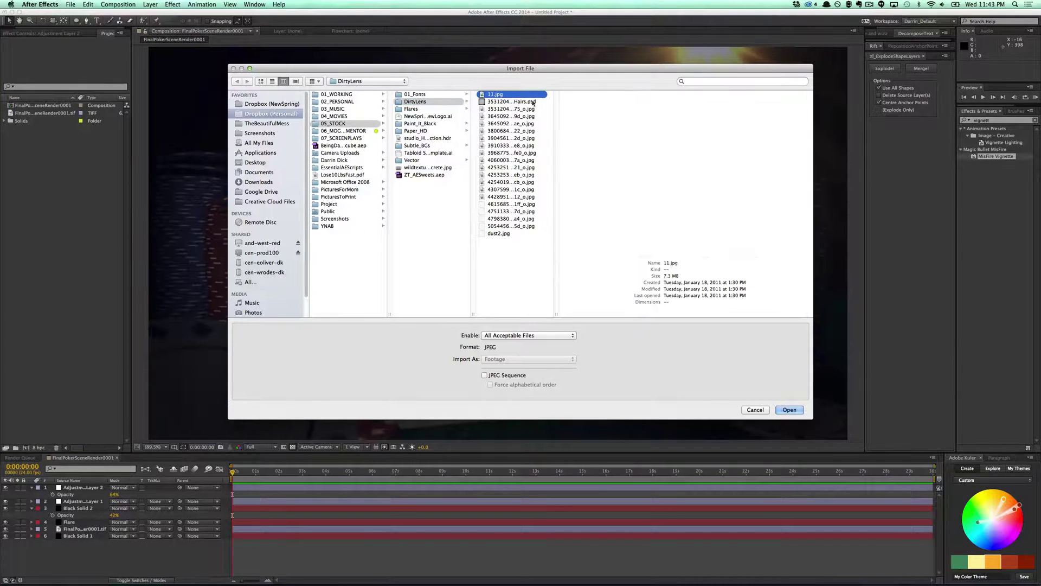
left_click(531, 102)
left_click(527, 110)
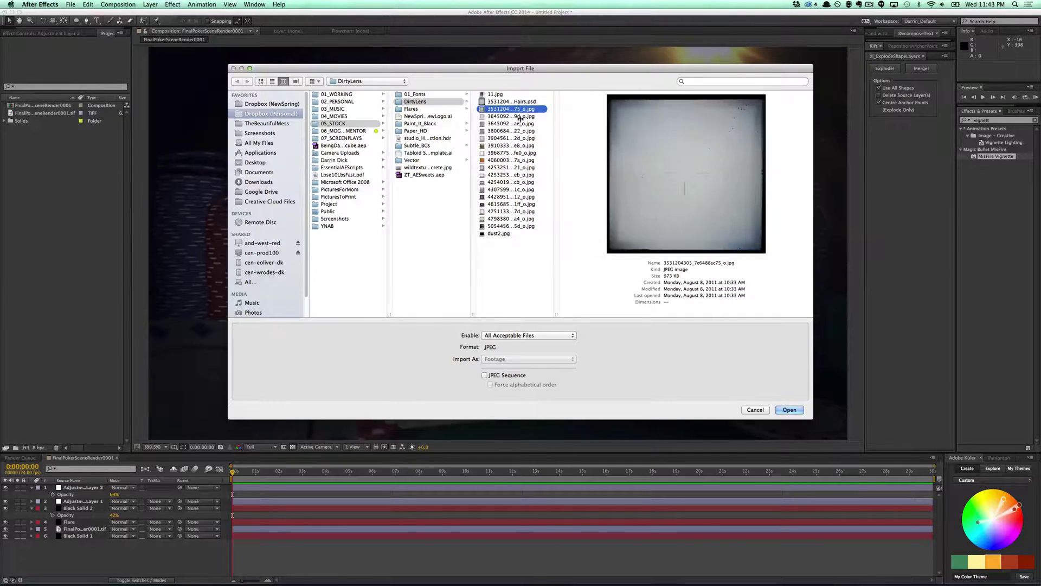
key("Down")
key("Down")
key("Down")
key("Down")
key("Down")
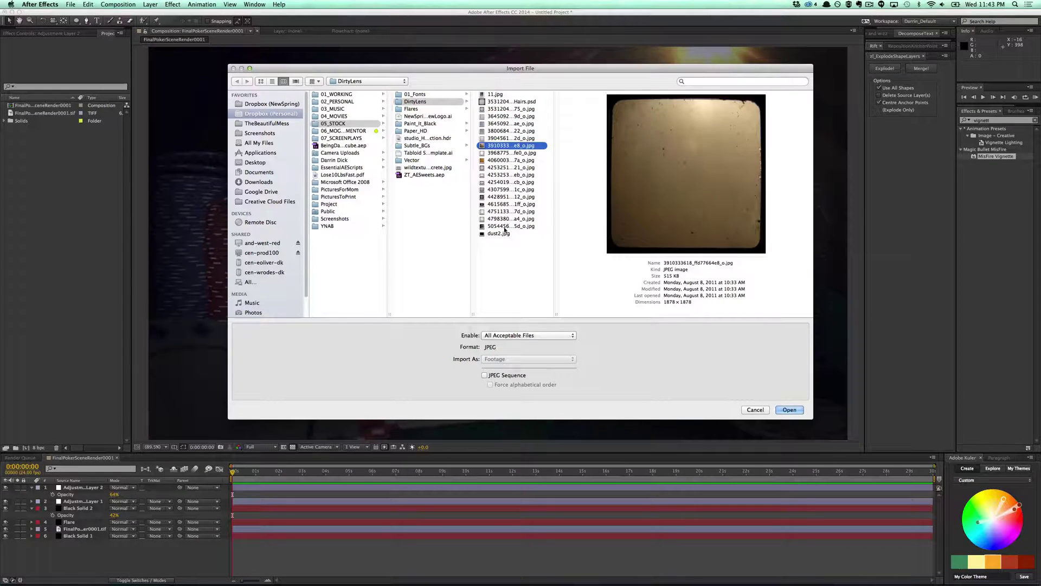
left_click(503, 232)
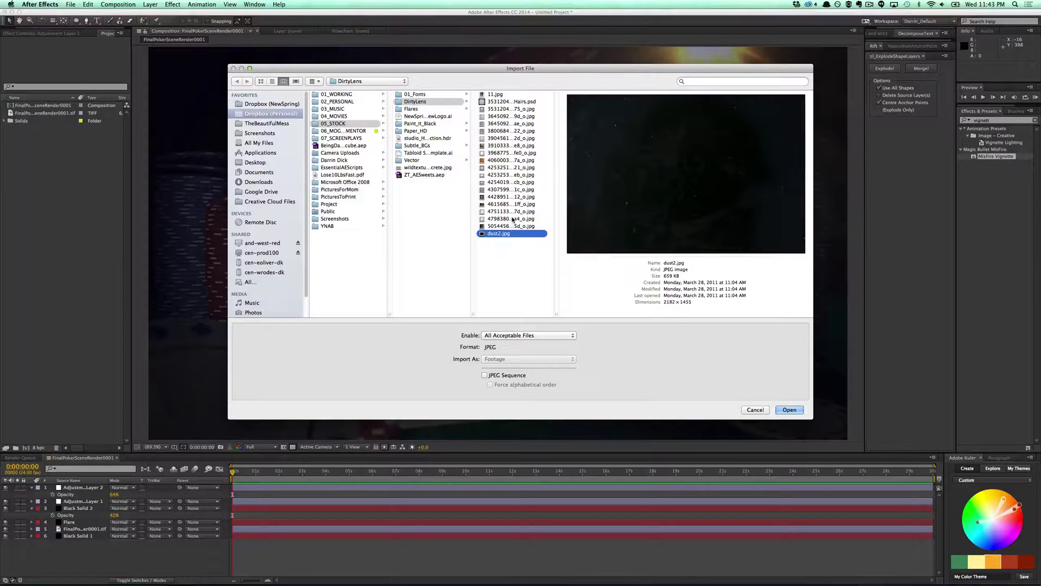
key("Return")
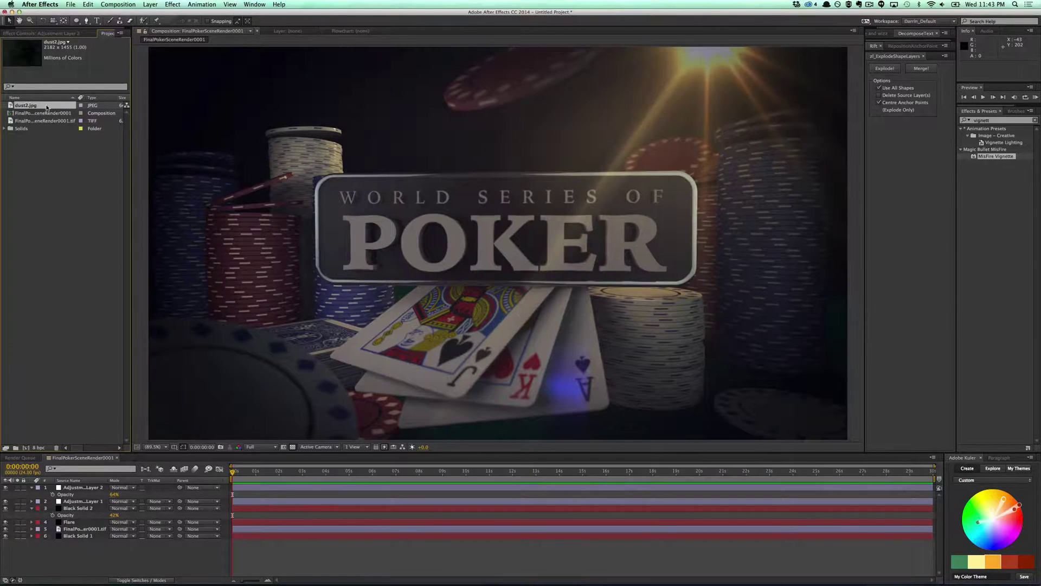
- Add dust2.jpg to the composition as the top layer and set its blending mode to Screen
left_click_drag(47, 107, 418, 295)
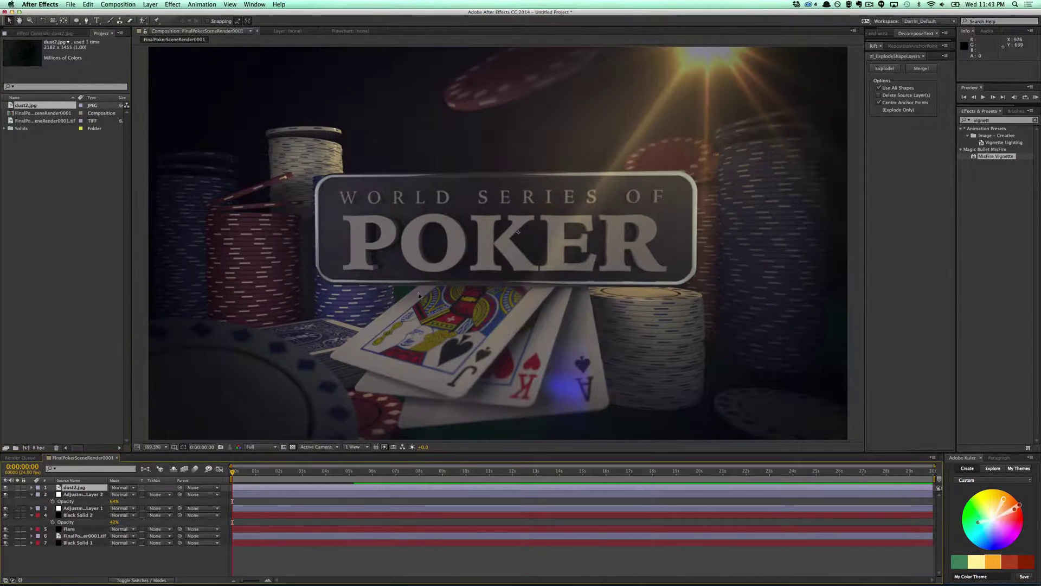
left_click(115, 487)
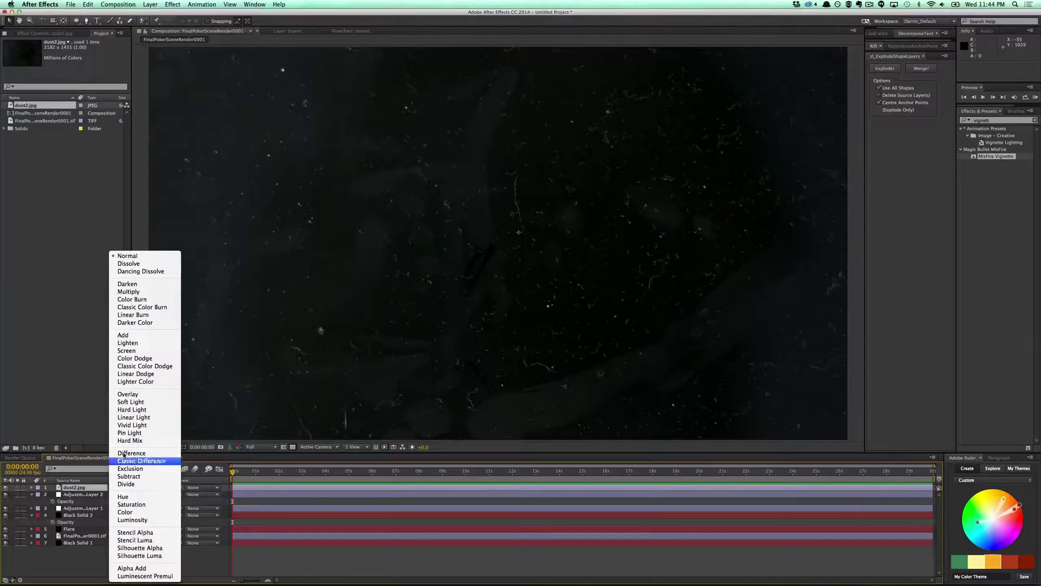
left_click(130, 351)
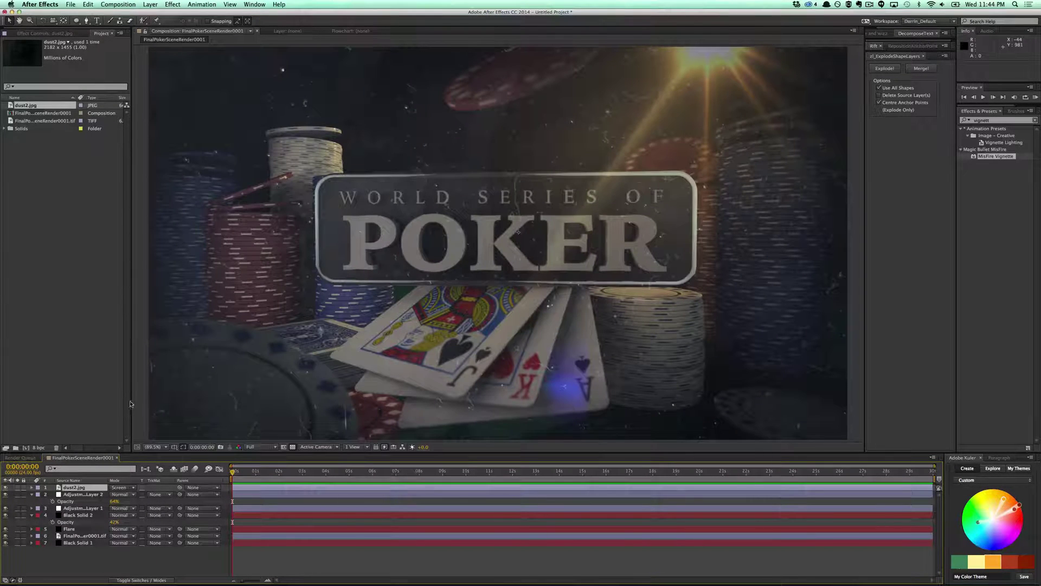
- Scale the dust2.jpg layer down to 94%
key("s")
mouse_move(126, 495)
left_mouse_down()
mouse_move(113, 495)
mouse_move(124, 494)
left_mouse_up()
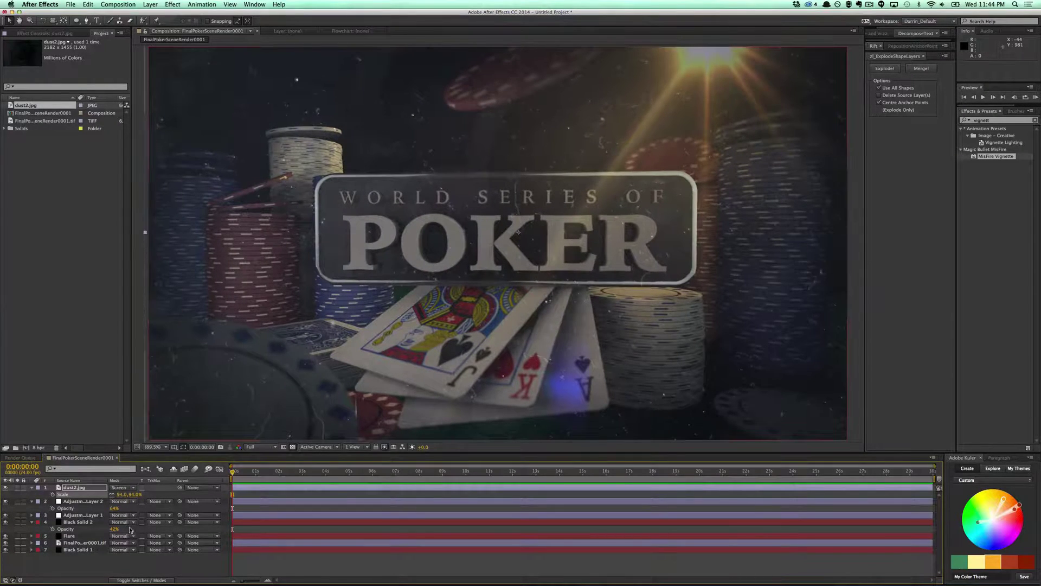
- Shift the dust2.jpg texture slightly left in the frame and move its layer directly below the Flare layer
left_click_drag(163, 428, 150, 429)
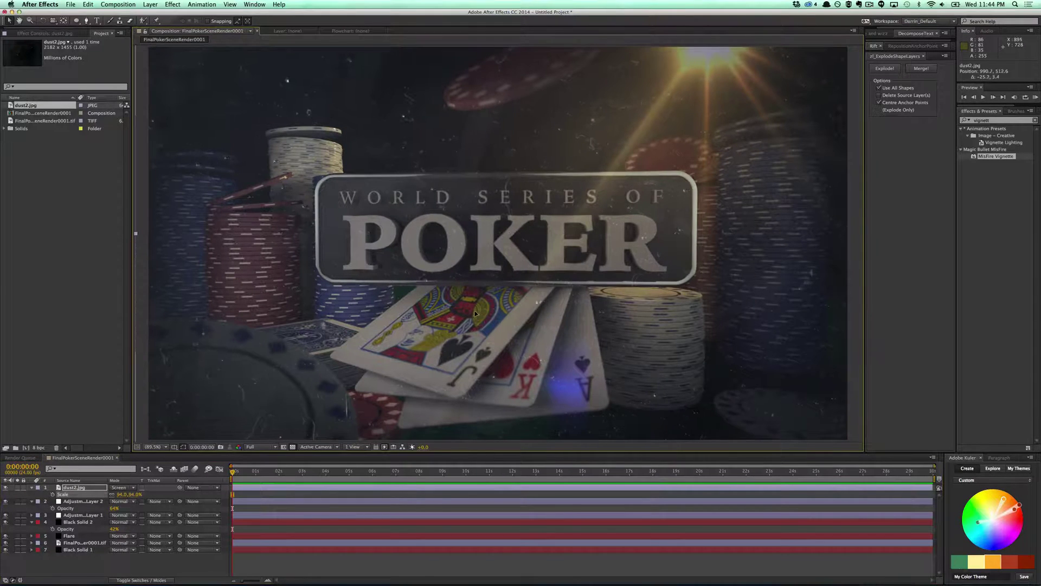
left_click_drag(82, 488, 94, 535)
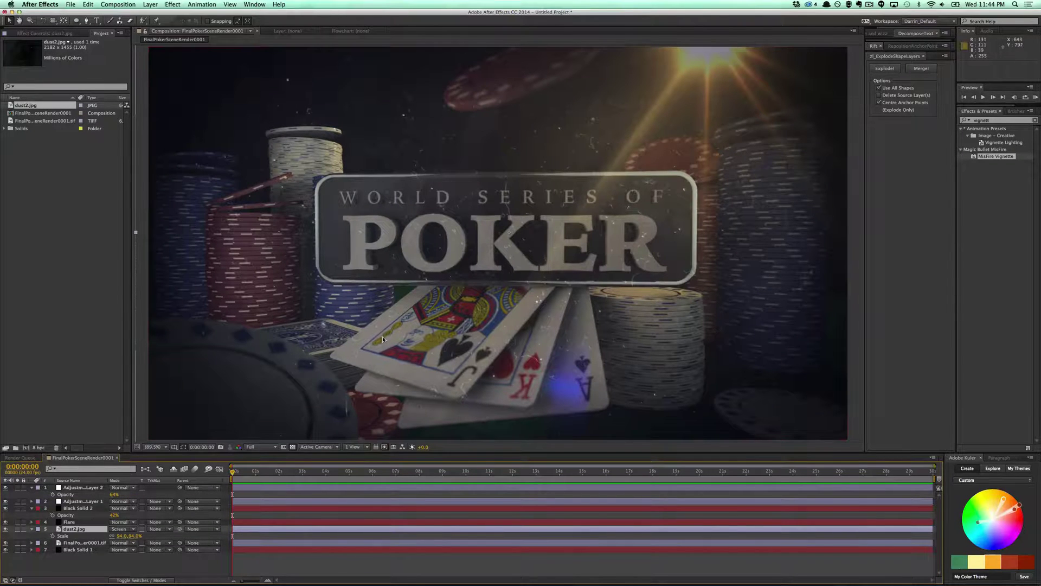
- Apply Gaussian Blur to the dust2.jpg layer with a Blurriness of about 12.1
left_click(994, 115)
type("blur")
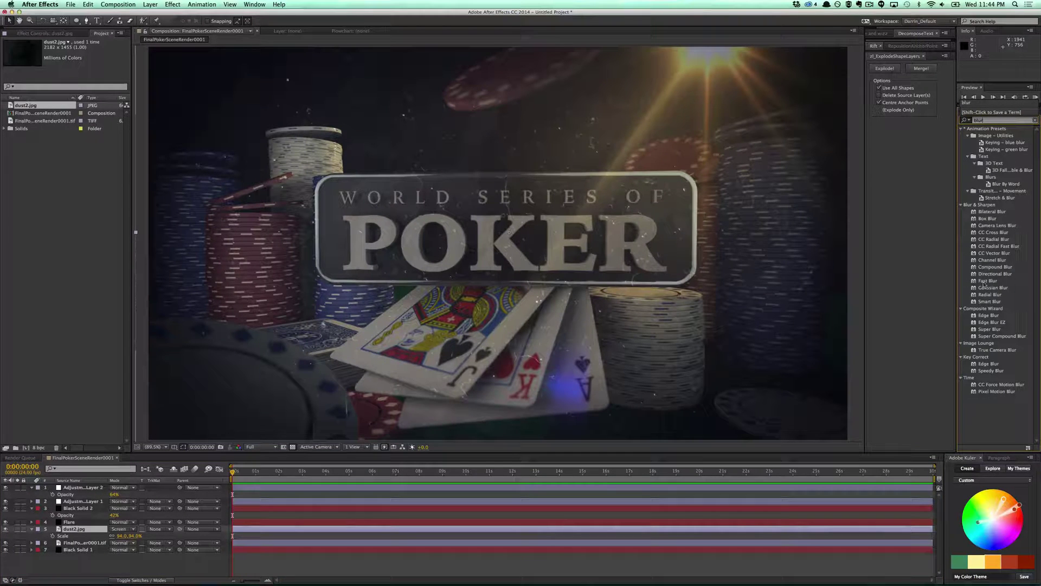
double_click(992, 288)
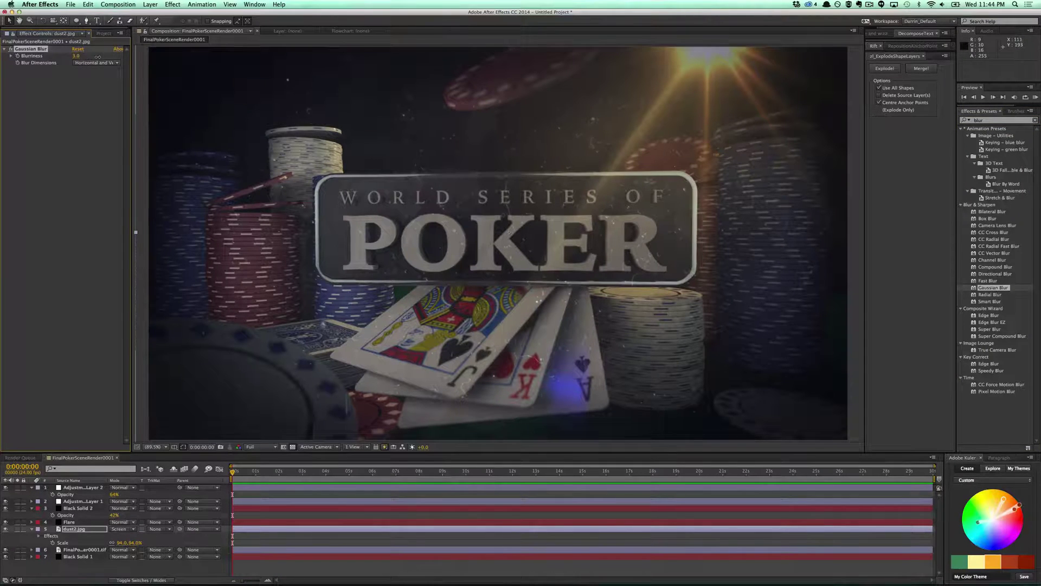
left_click_drag(97, 56, 122, 56)
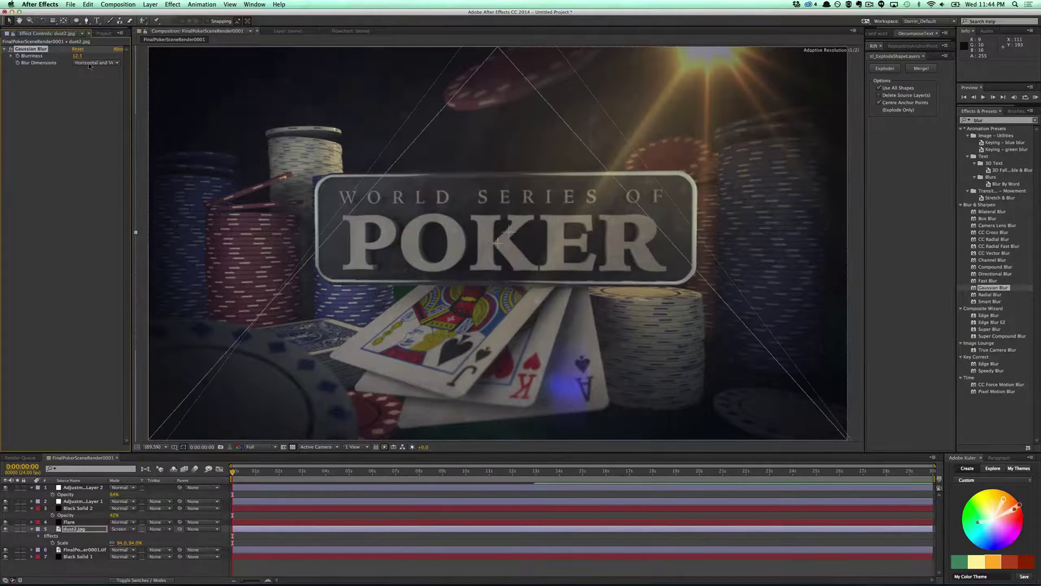
- Draw a closed, curved Pen mask on the dust2.jpg layer enclosing the logo, the chip stacks and the upper part of the cards
left_click(86, 20)
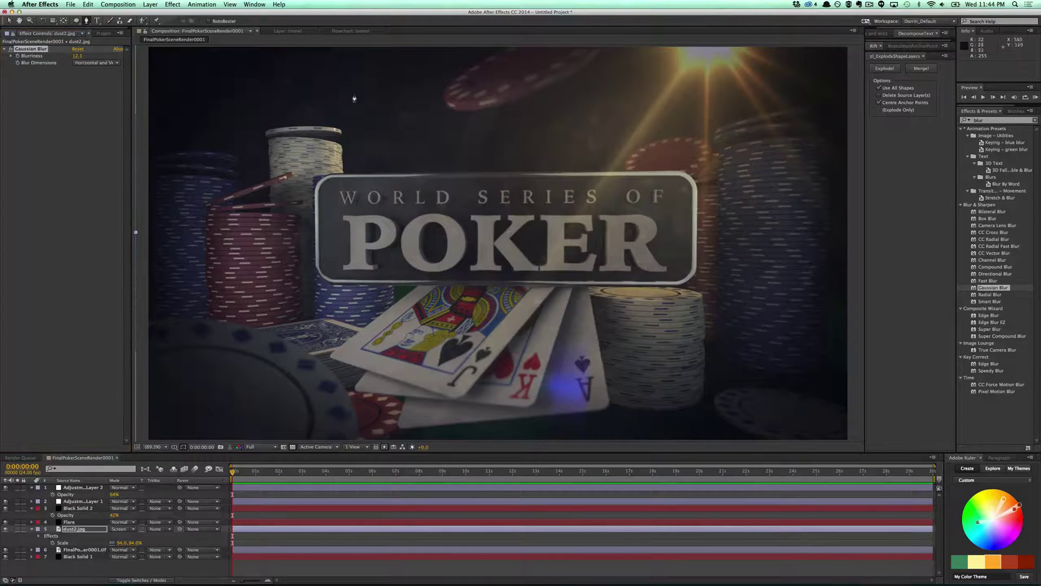
left_click(269, 71)
left_click(279, 126)
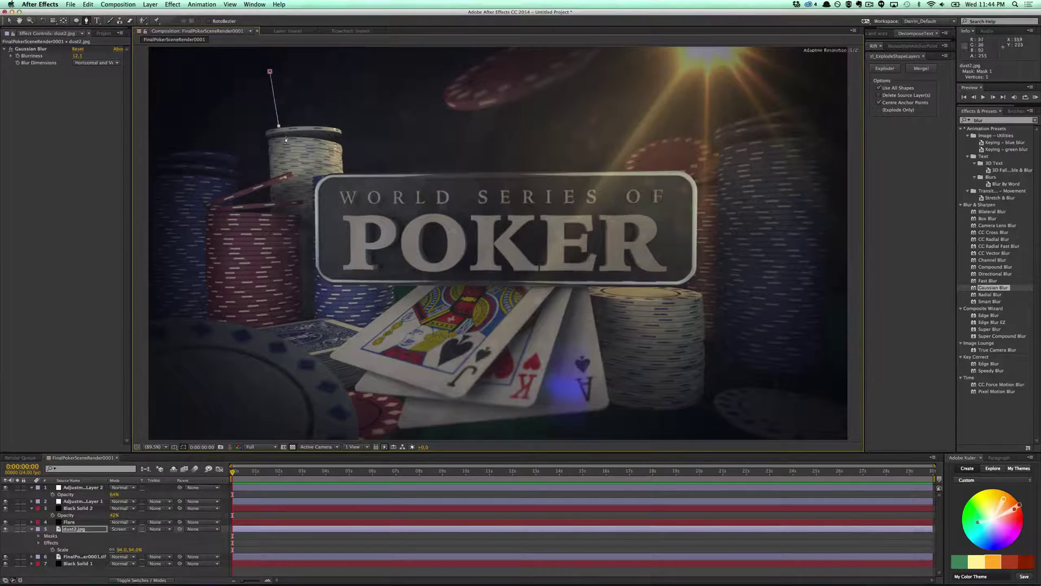
left_click(332, 176)
left_click(445, 178)
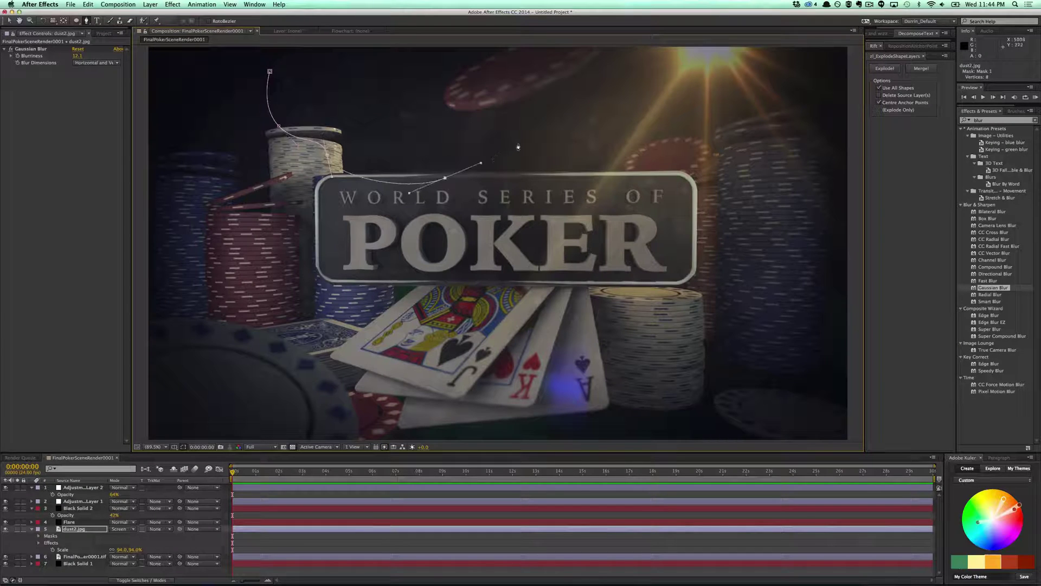
left_click(521, 141)
left_click(620, 189)
left_click(736, 151)
left_click(788, 243)
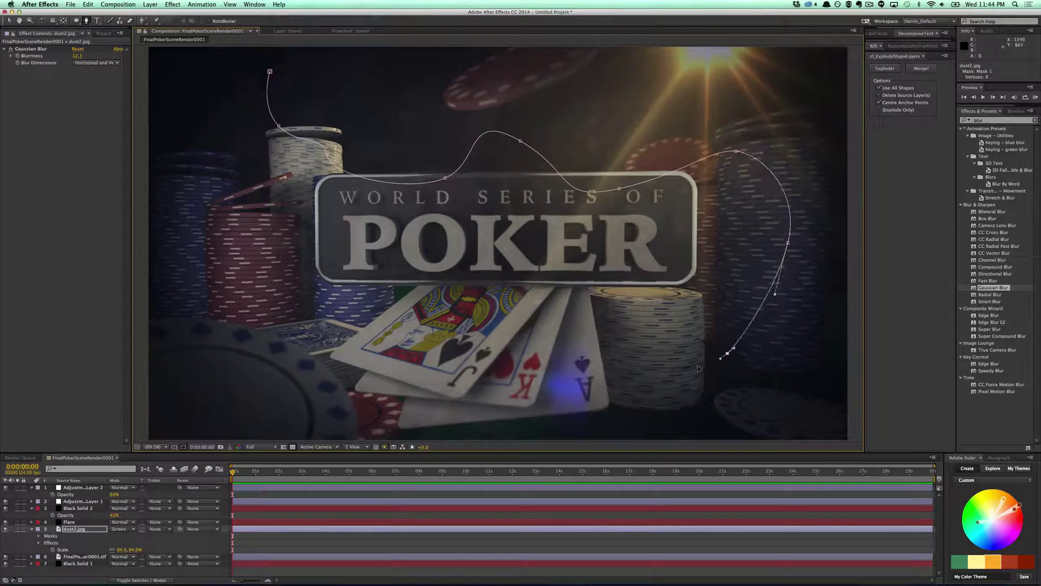
left_click(727, 353)
left_click(580, 352)
left_click(293, 339)
left_click(248, 328)
left_click(199, 306)
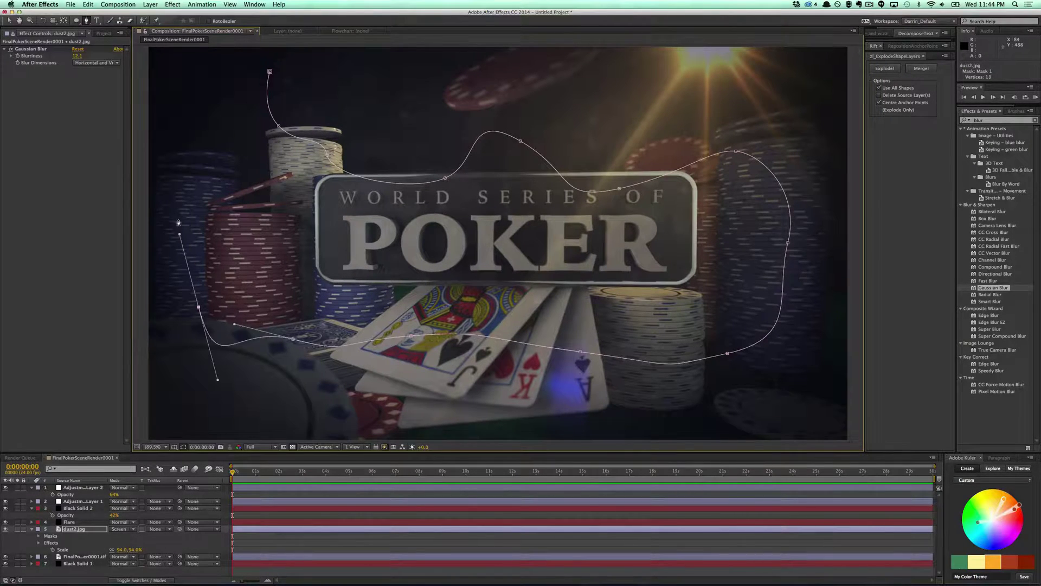
left_click(182, 189)
left_click(217, 89)
left_click(237, 68)
left_click(270, 71)
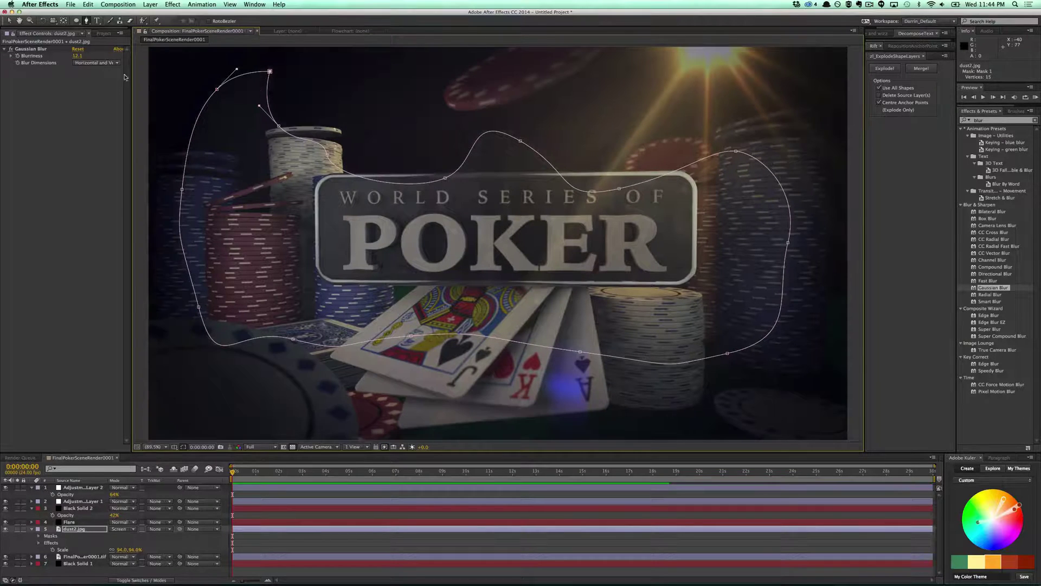
- Set the dust2.jpg mask to Subtract with a 157-pixel feather, and collapse the layer's properties
left_click(40, 535)
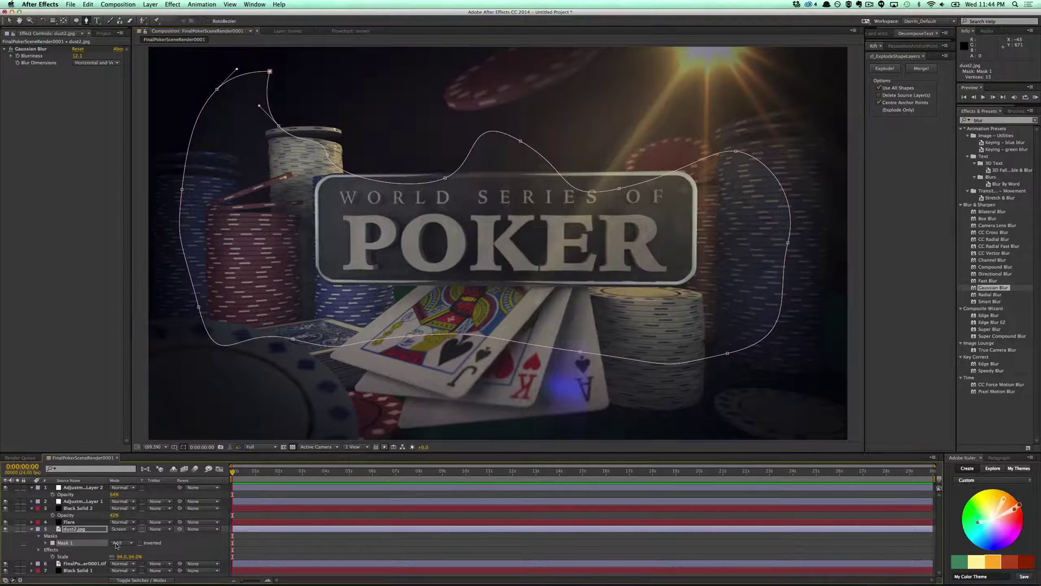
left_click(128, 542)
left_click(130, 545)
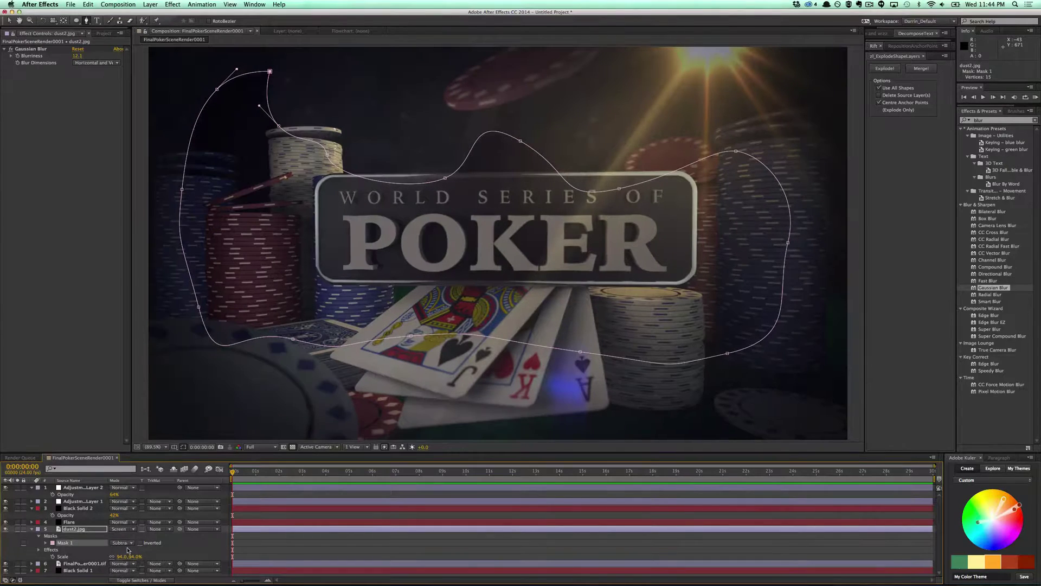
left_click(46, 542)
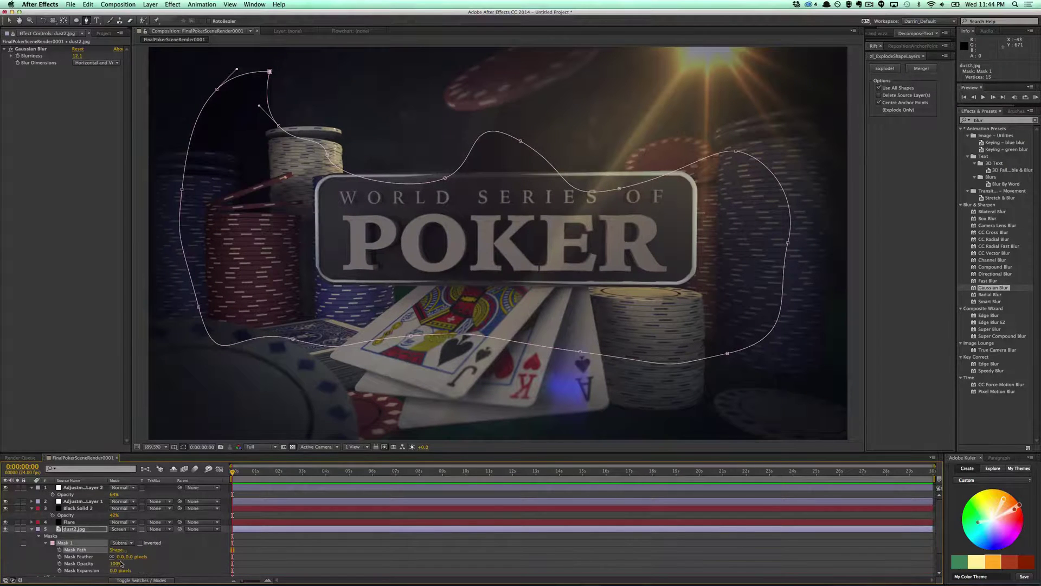
left_click_drag(124, 557, 190, 553)
left_click(291, 558)
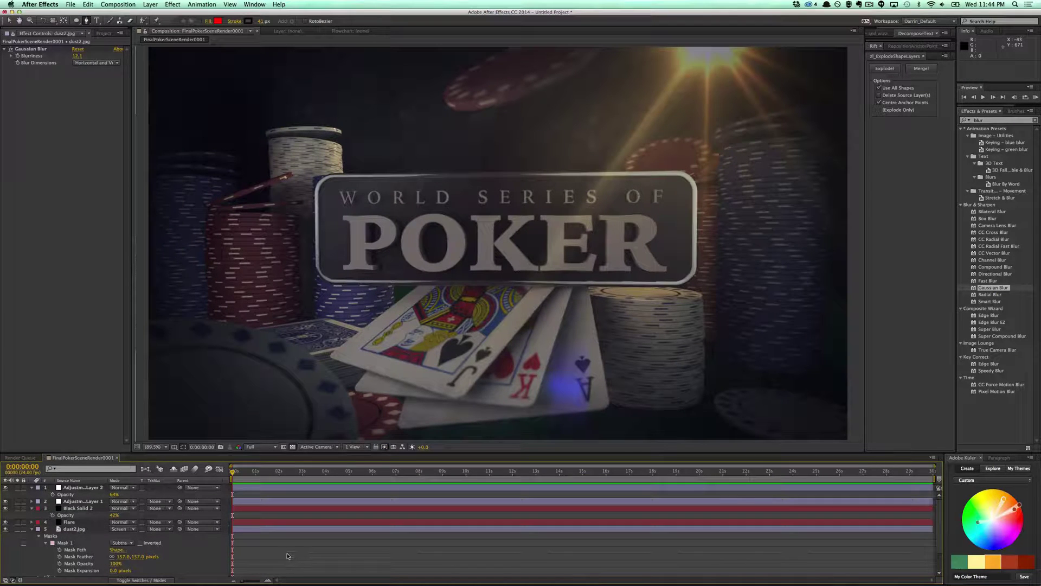
left_click(48, 544)
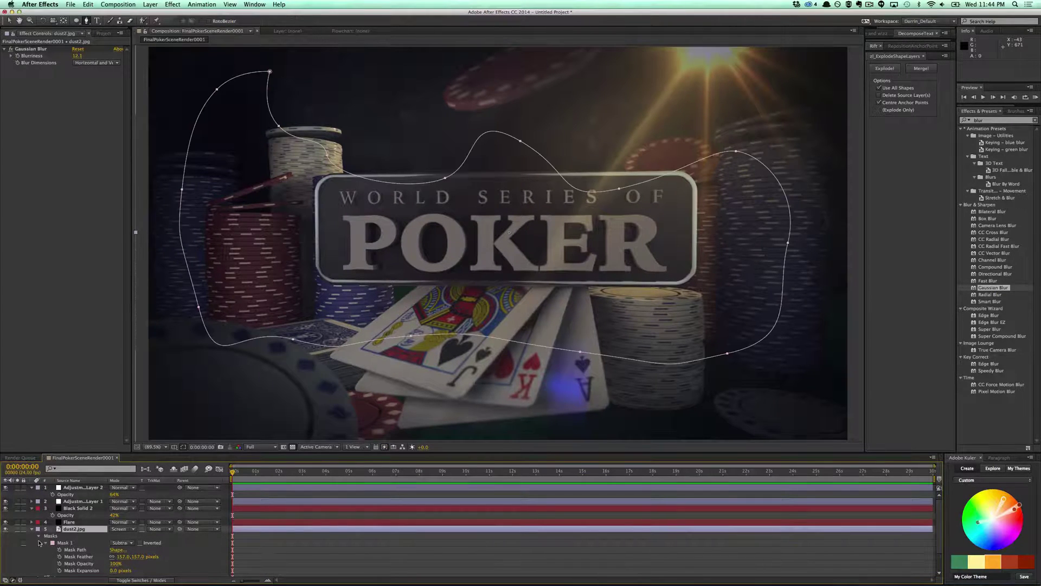
left_click(33, 530)
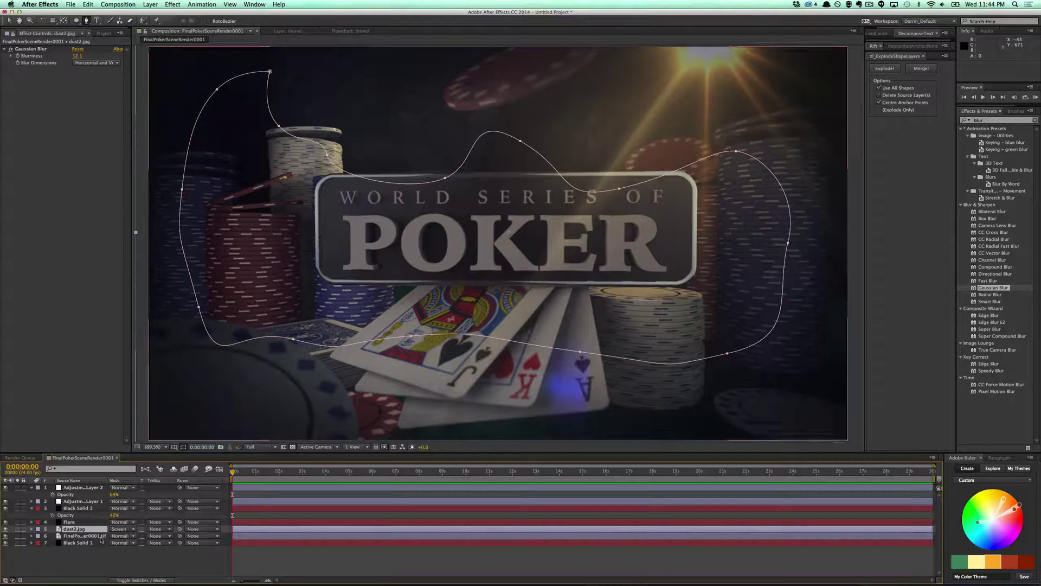
left_click(111, 562)
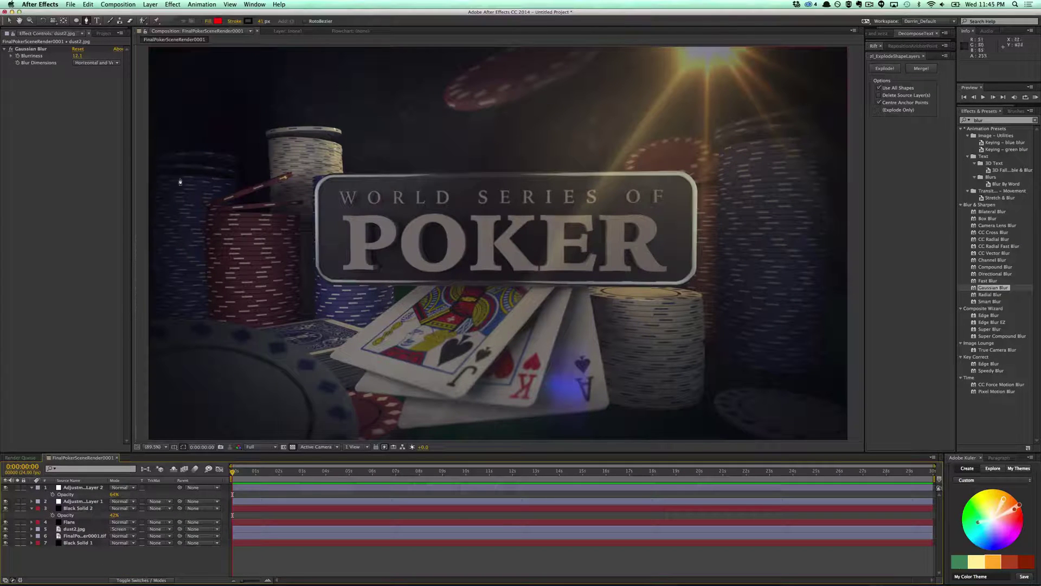
- Create a new adjustment layer at the top of the composition and apply the Levels effect to it
left_click(150, 4)
mouse_move(157, 14)
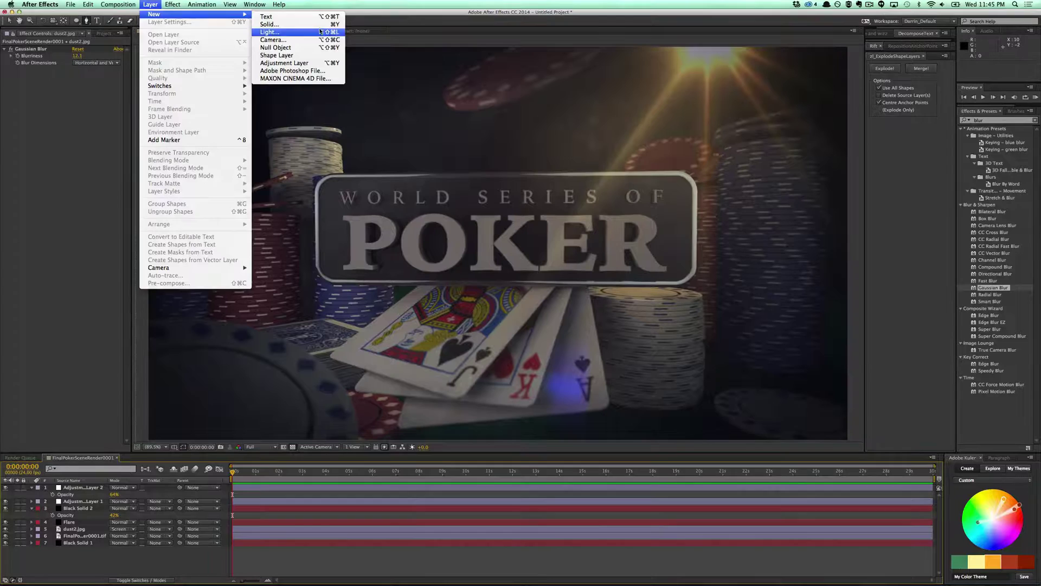
left_click(293, 63)
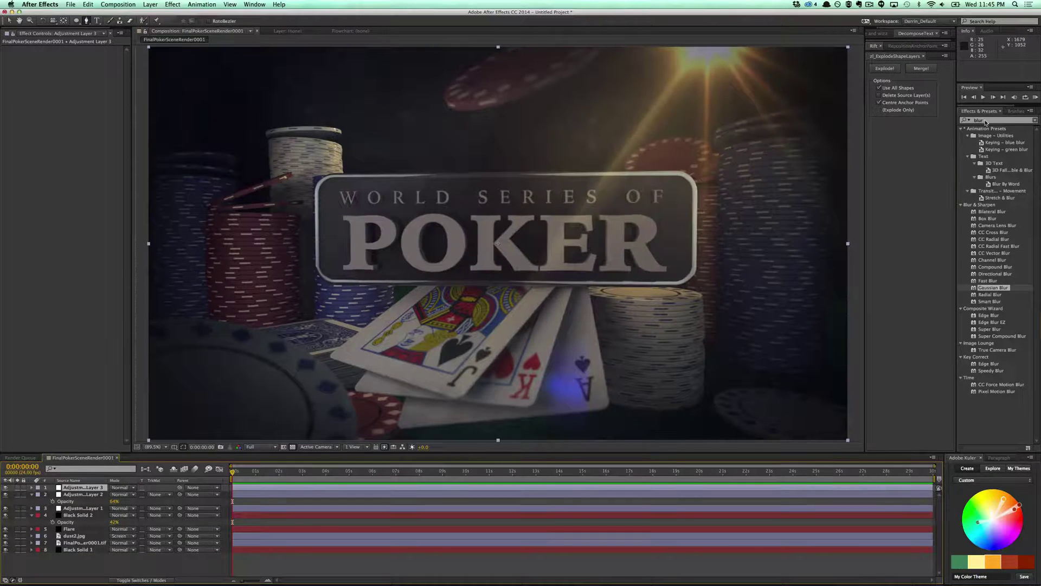
type("level")
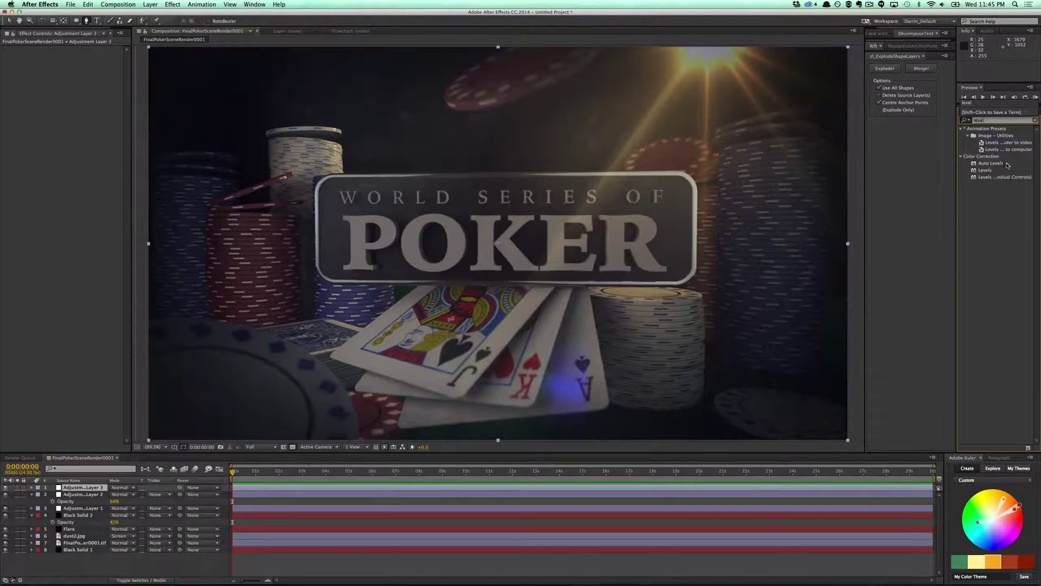
left_click_drag(985, 170, 58, 109)
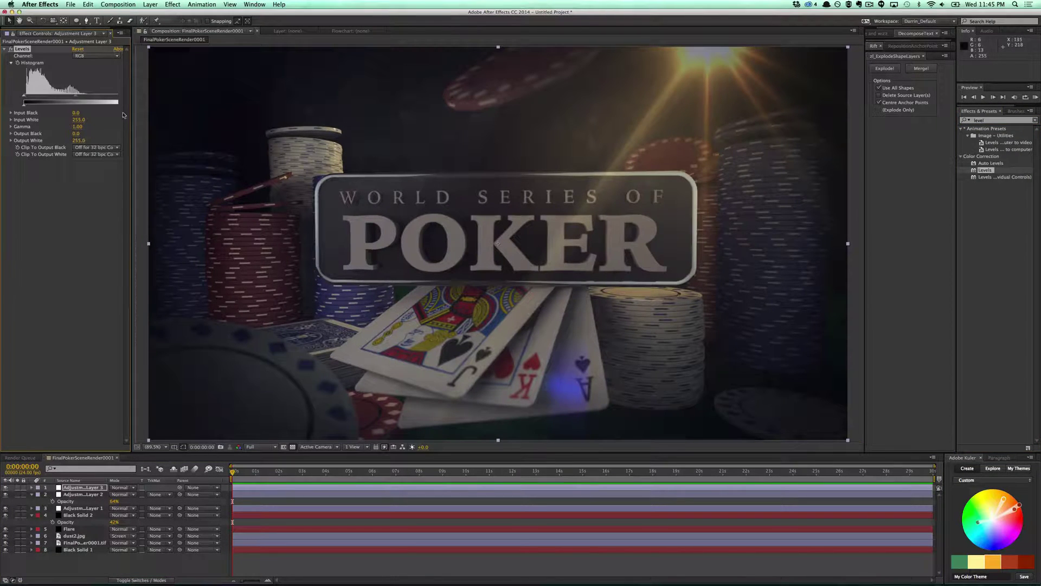
- Lower the Levels Input White to about 176 and set Gamma to 0.78 to raise the contrast
left_click_drag(132, 109, 87, 96)
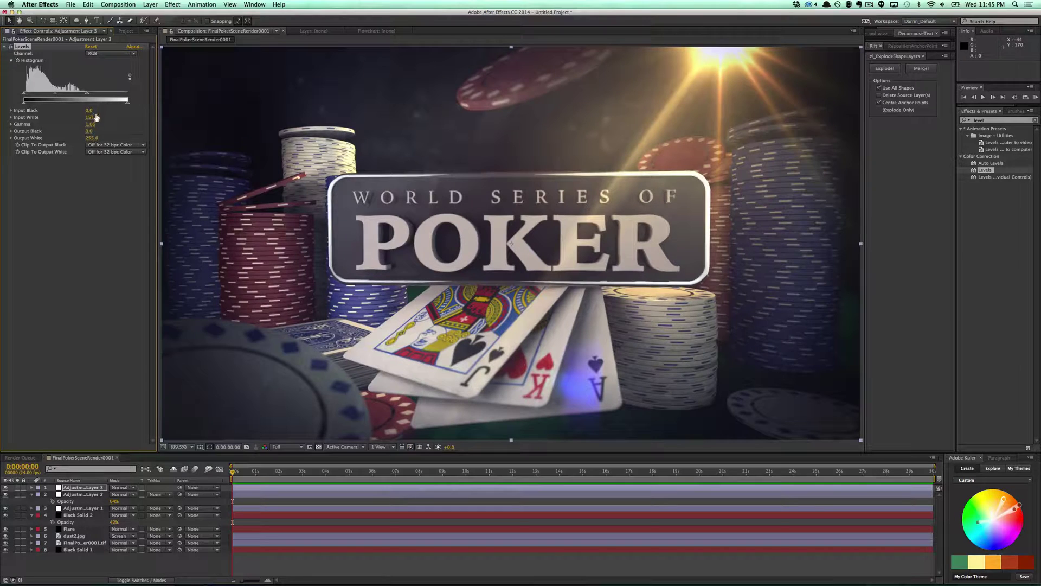
left_click_drag(55, 94, 100, 97)
left_click(80, 222)
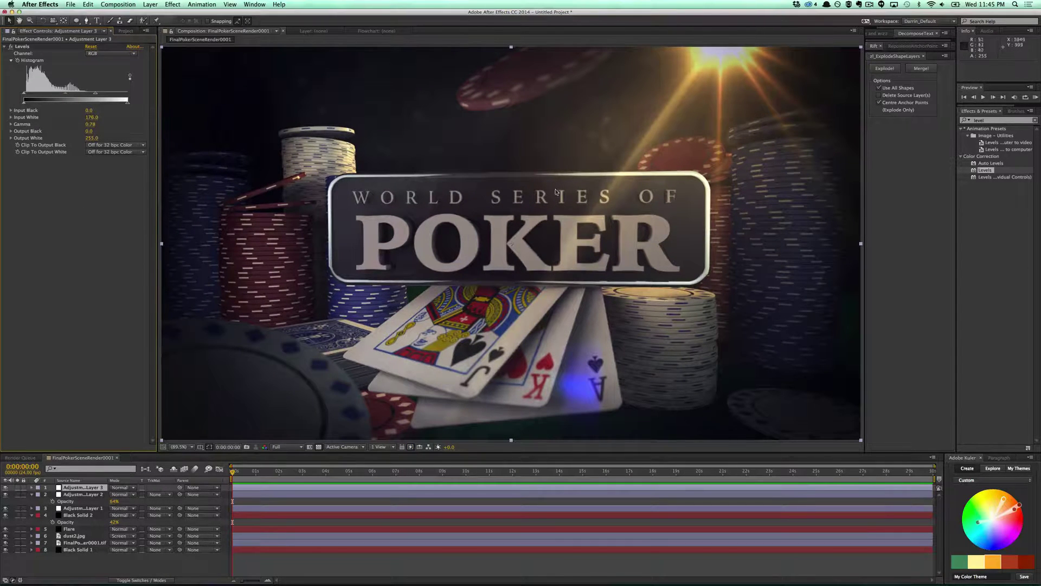
left_click(905, 271)
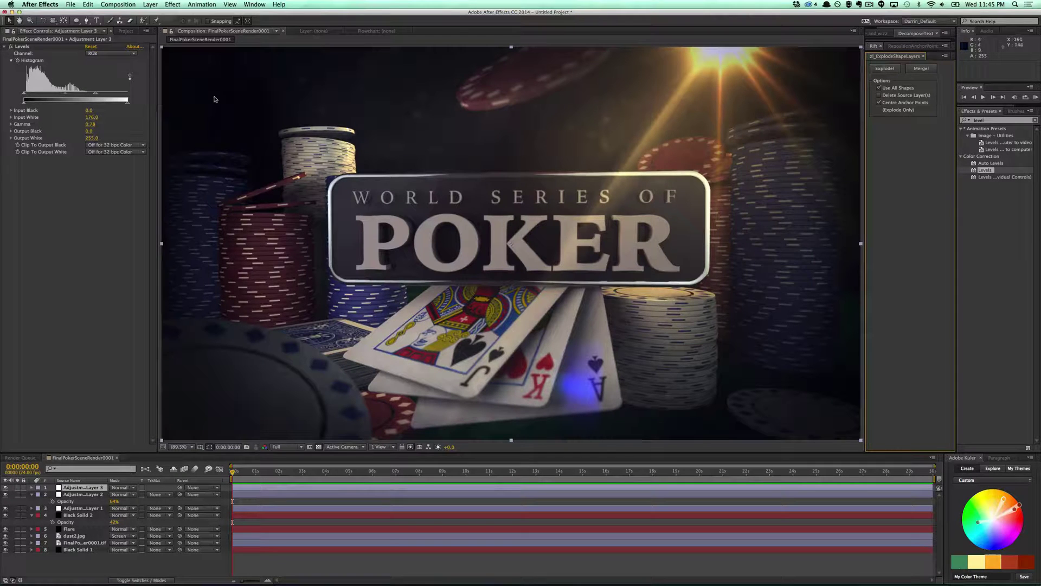
- Add another adjustment layer on top and apply Gaussian Blur to it with a Blurriness of about 10.2
left_click(150, 5)
mouse_move(163, 14)
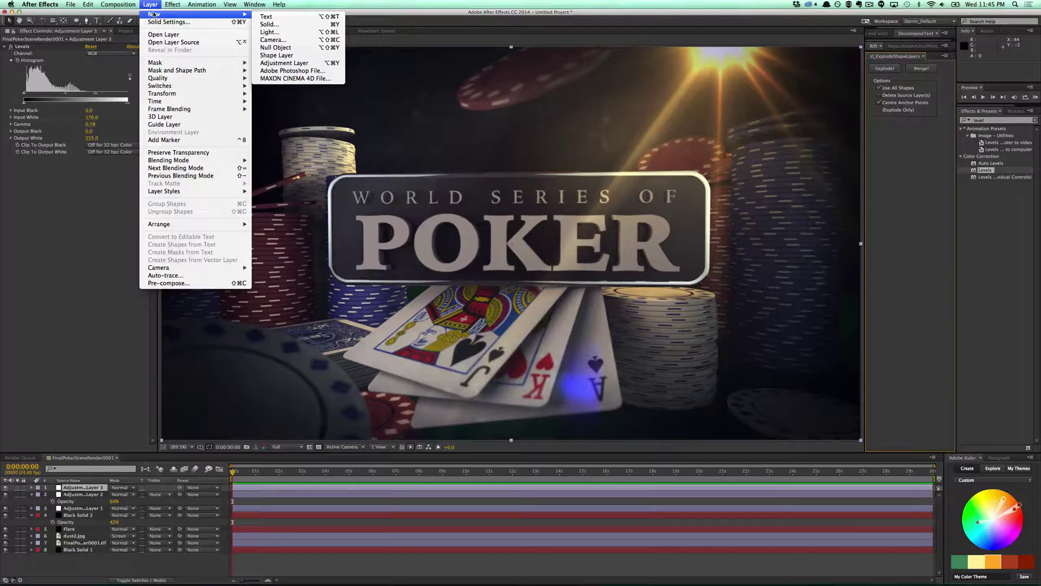
left_click(295, 63)
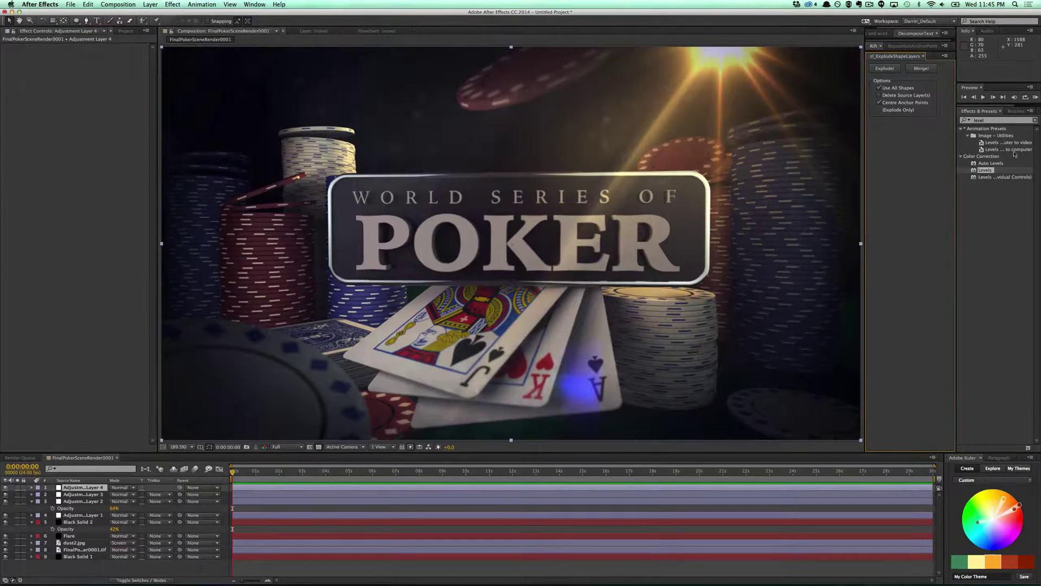
left_click(978, 120)
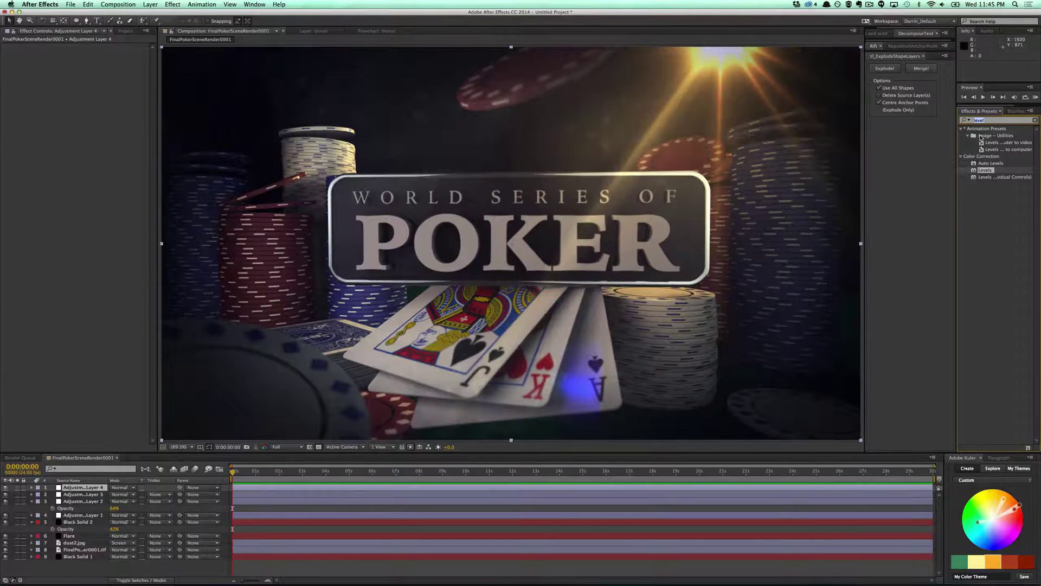
type("gau")
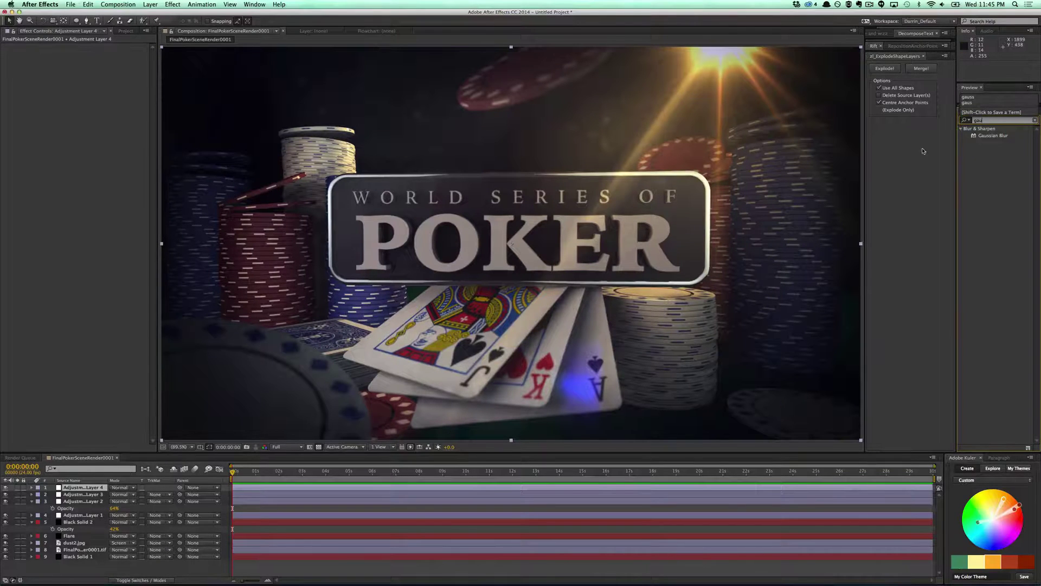
double_click(993, 135)
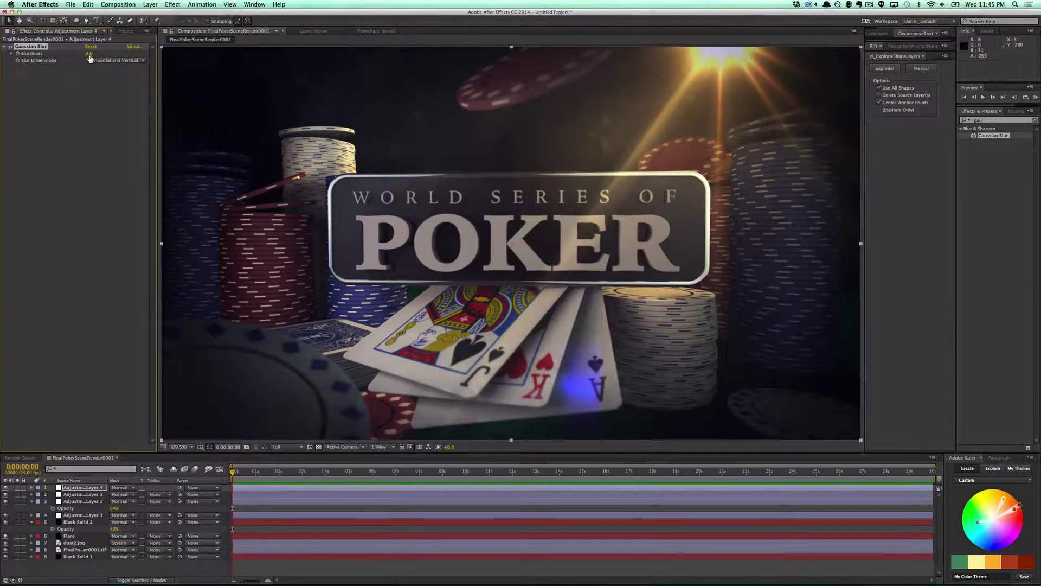
left_click_drag(89, 54, 133, 53)
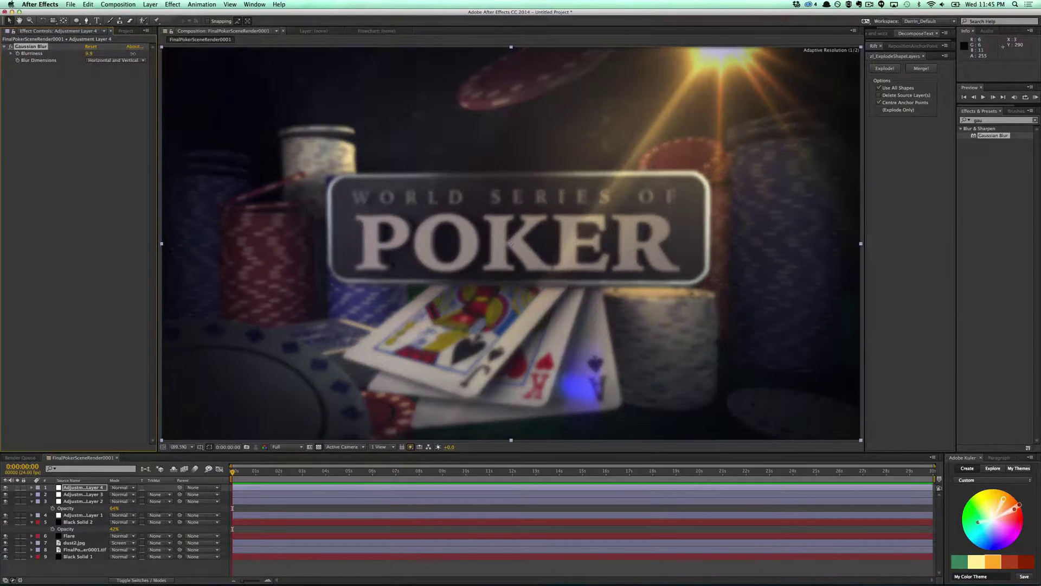
- Draw elliptical masks on the blurred adjustment layer around the large foreground chip and the falling red chip above the logo
key("q")
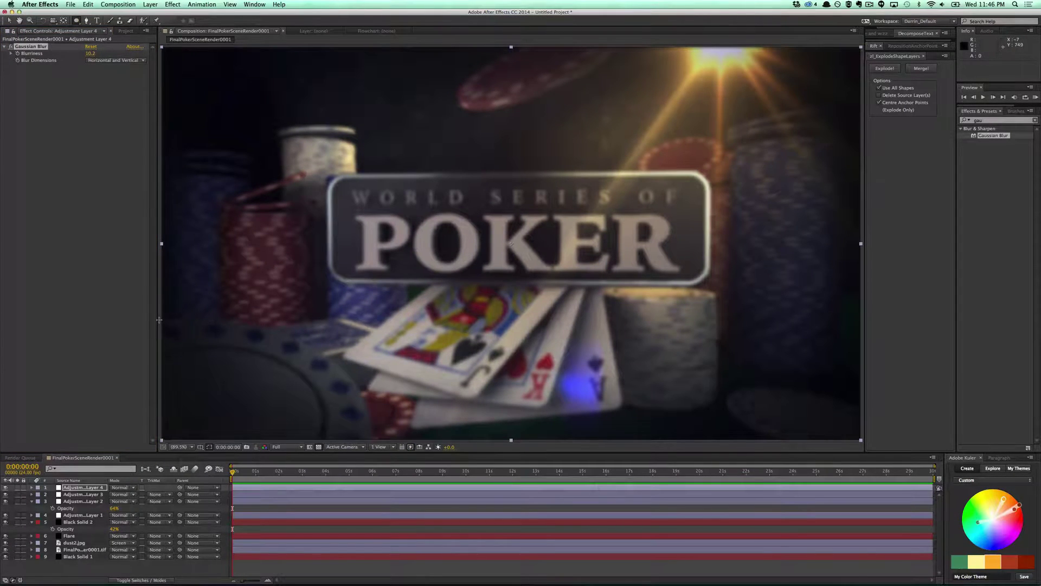
mouse_move(211, 350)
left_mouse_down()
mouse_move(262, 342)
mouse_move(221, 292)
mouse_move(191, 284)
mouse_move(394, 396)
mouse_move(433, 465)
left_mouse_up()
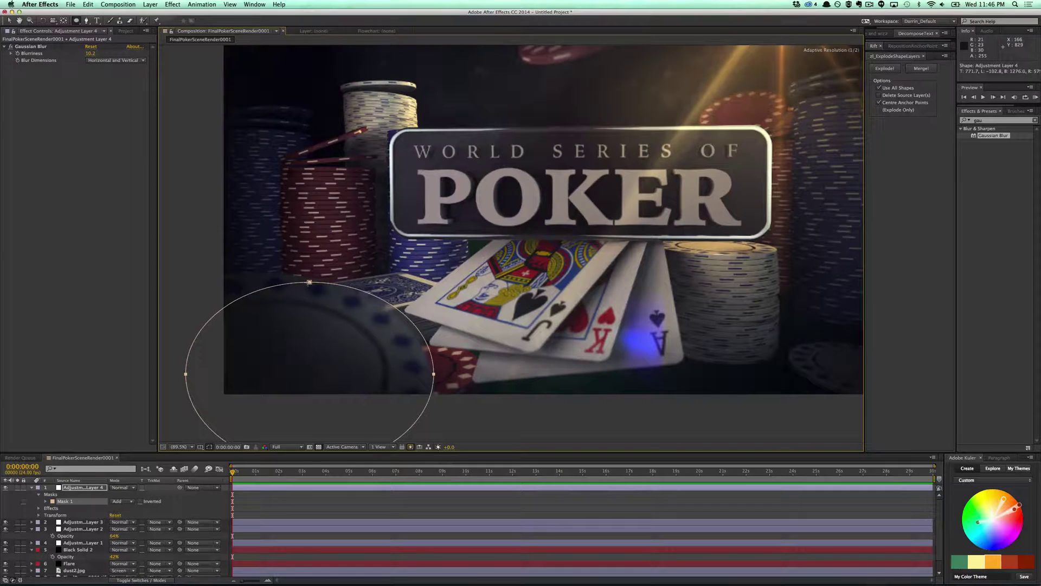
left_click_drag(310, 281, 286, 281)
key("super+z")
scroll(464, 120, "up", 5)
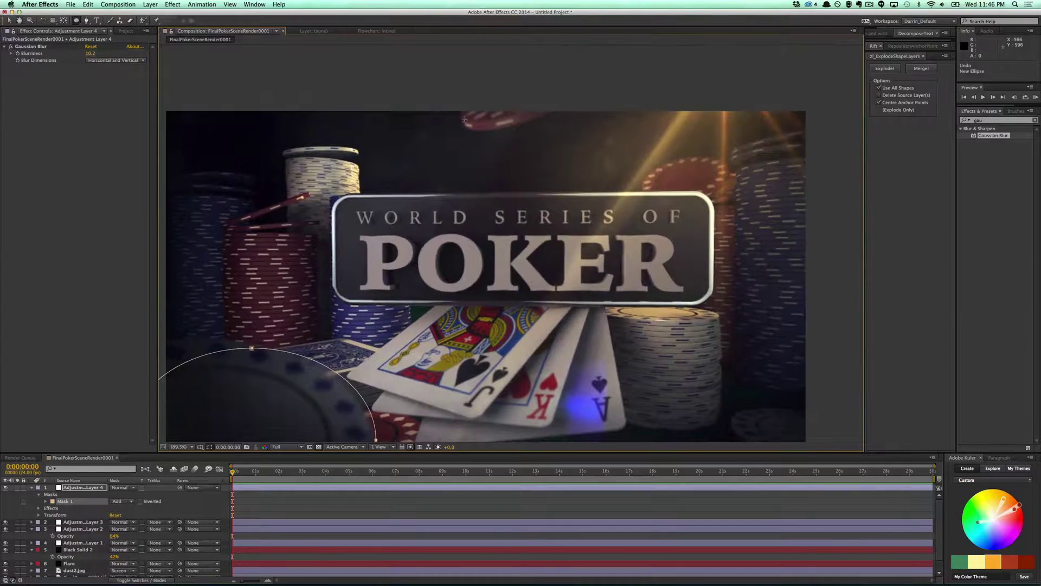
left_click_drag(457, 76, 571, 145)
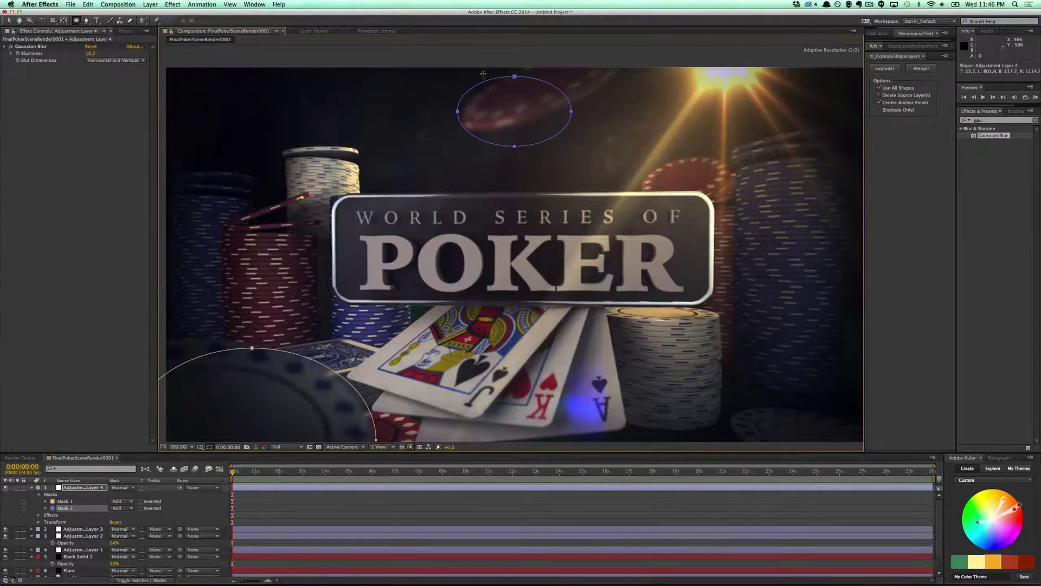
- Redraw the elliptical mask larger around the falling red chip, and shift the foreground chip's mask slightly up and to the left
left_click_drag(466, 57, 636, 169)
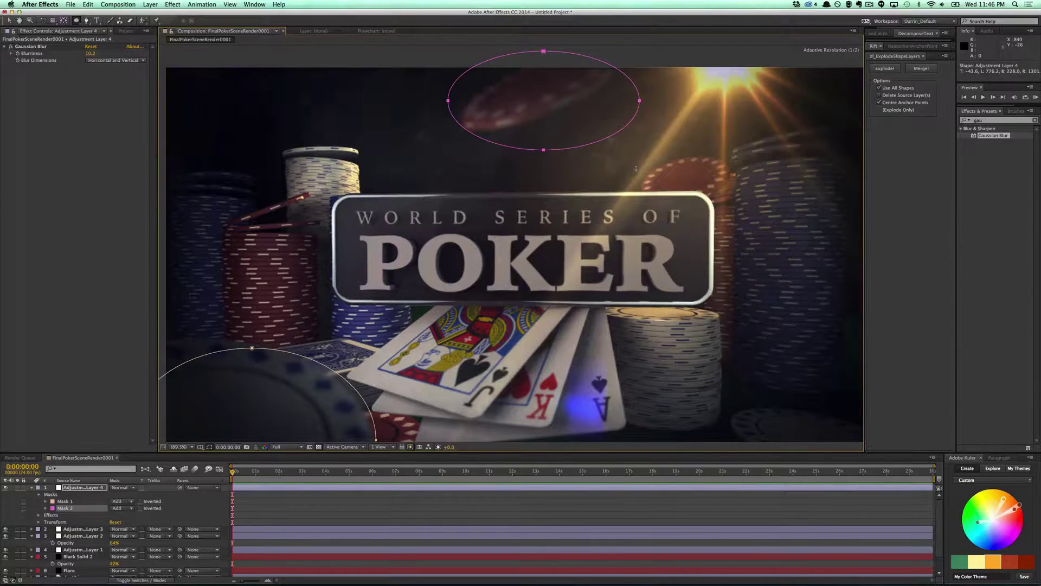
left_click_drag(411, 293, 432, 224)
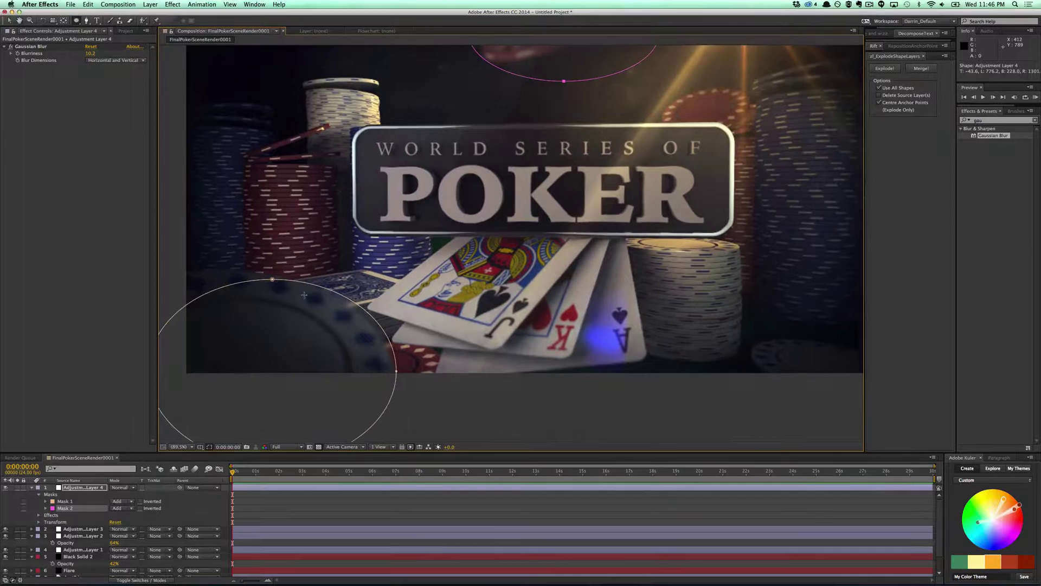
left_click(65, 501)
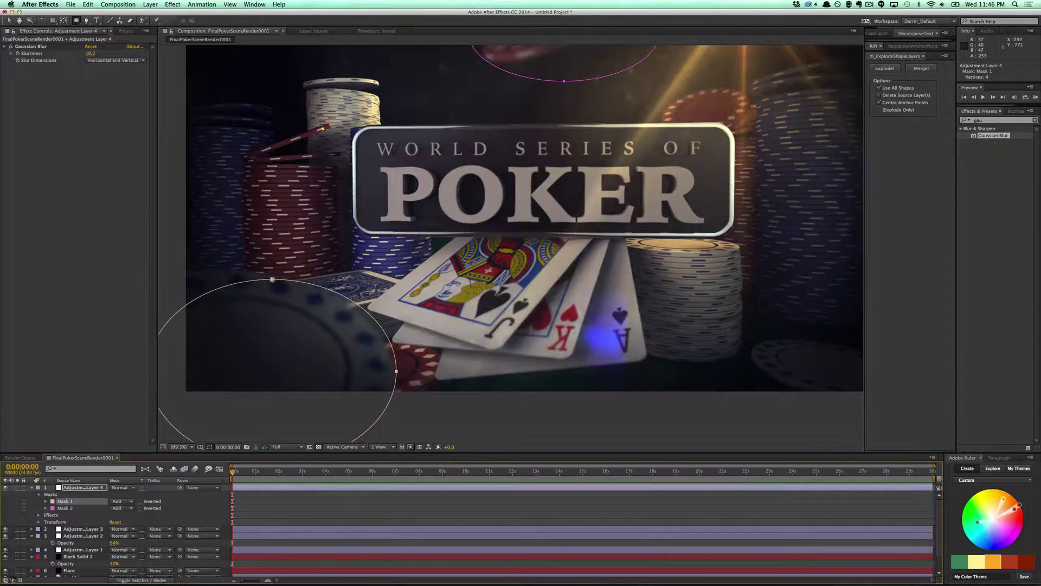
key("v")
left_click_drag(273, 279, 259, 272)
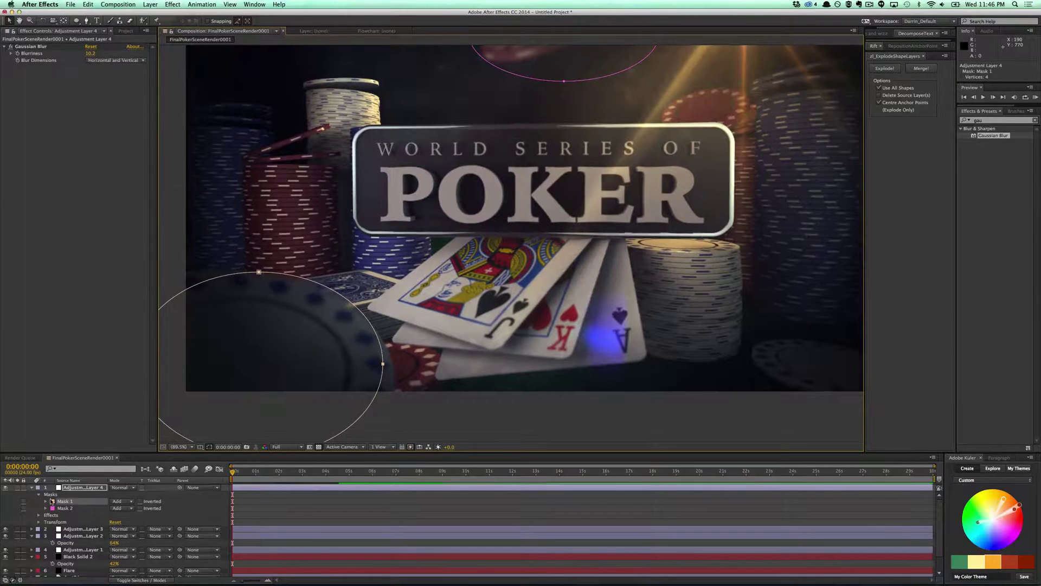
- Set the foreground chip mask's feather to 48 pixels and expansion to -11 pixels, and compare the image with the blur layer hidden
left_click(46, 501)
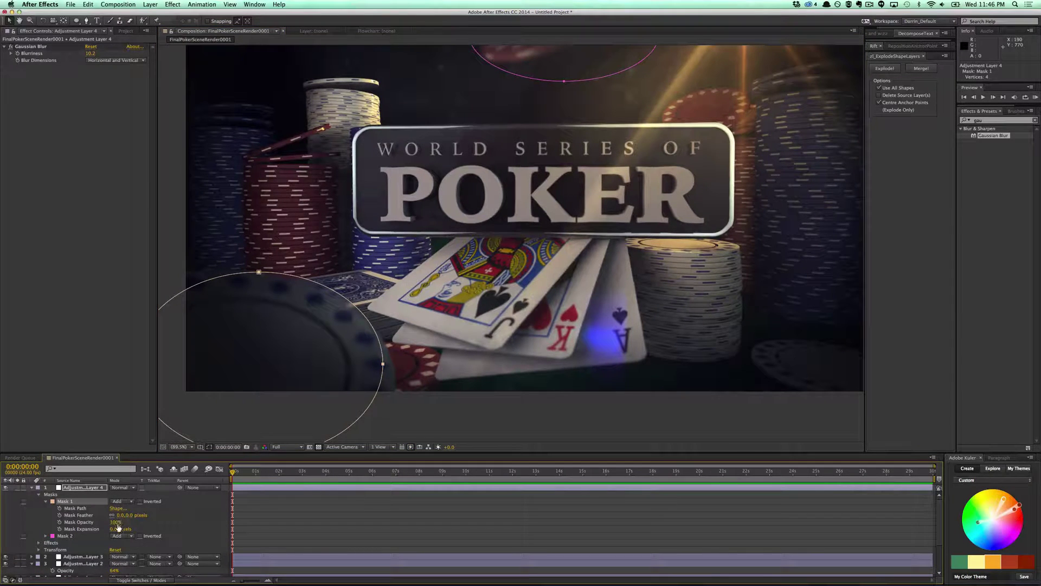
mouse_move(118, 530)
left_mouse_down()
mouse_move(142, 515)
mouse_move(105, 531)
left_mouse_up()
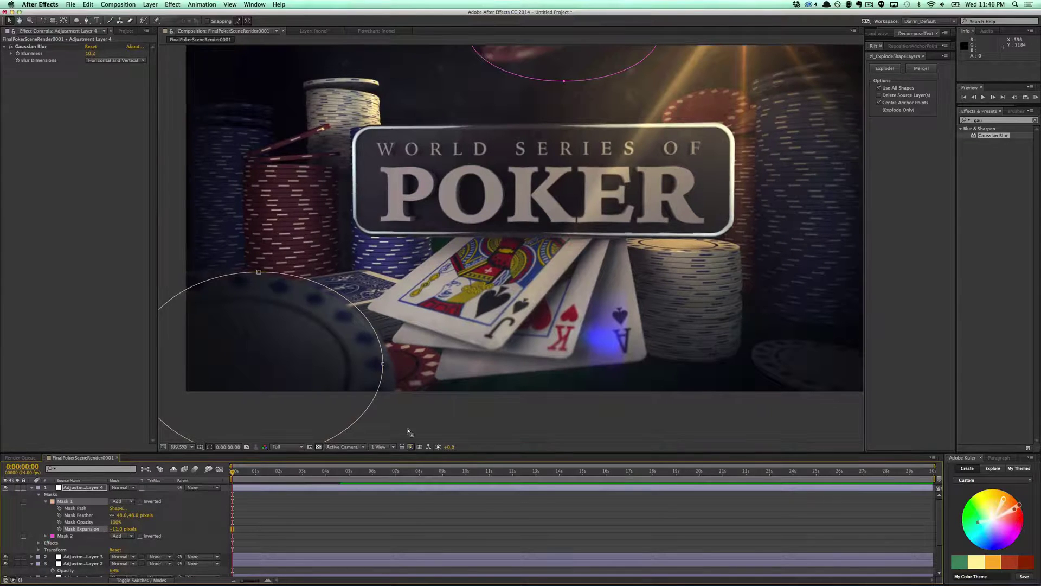
left_click(417, 380)
left_click_drag(516, 150, 498, 193)
left_click(103, 504)
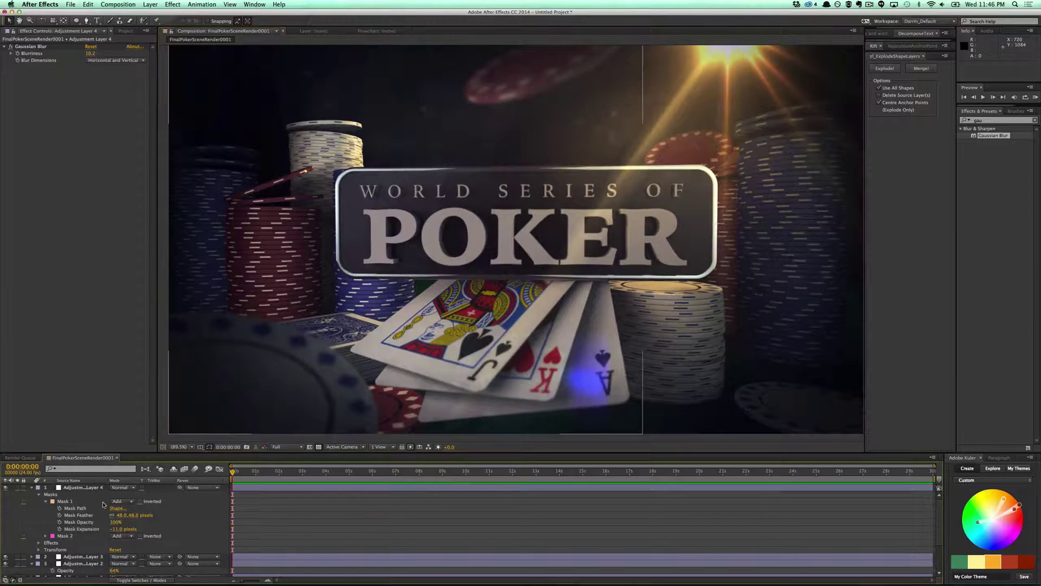
left_click(5, 487)
left_click(5, 487)
- Duplicate the masked blur adjustment layer and delete both masks from the top copy
left_click(97, 488)
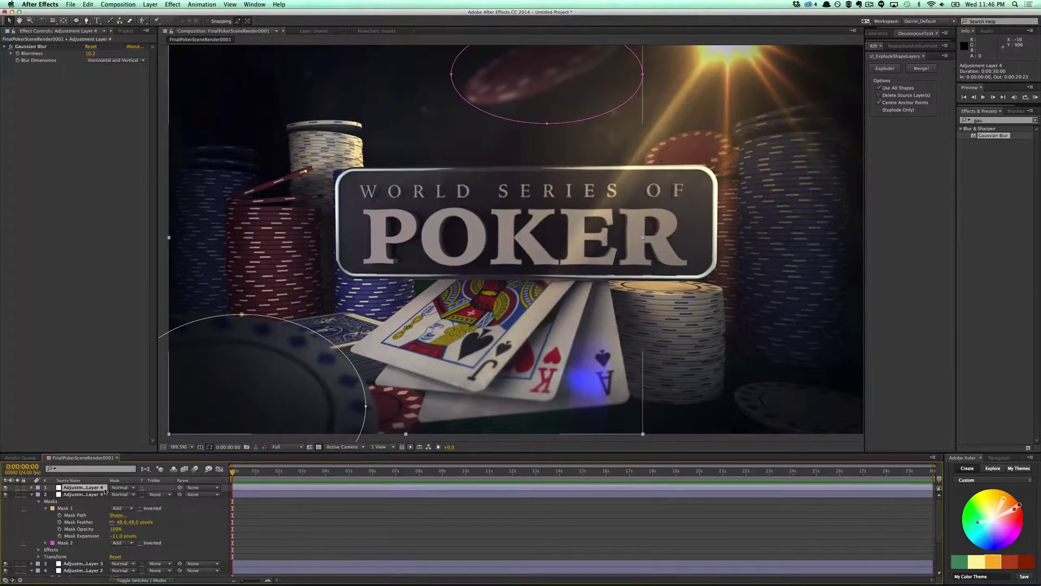
key("super+d")
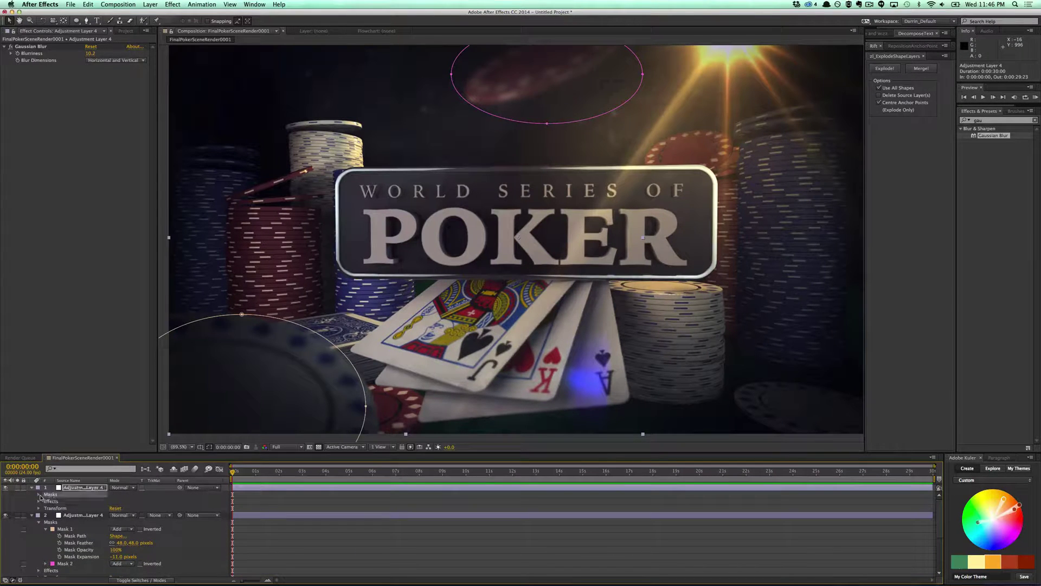
left_click(38, 494)
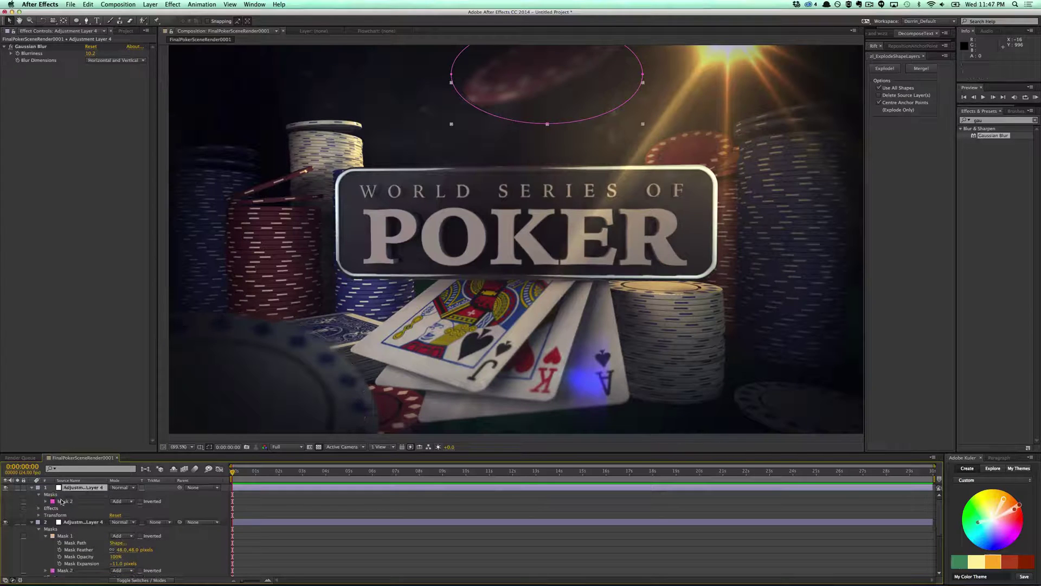
left_click(62, 501)
key("Delete")
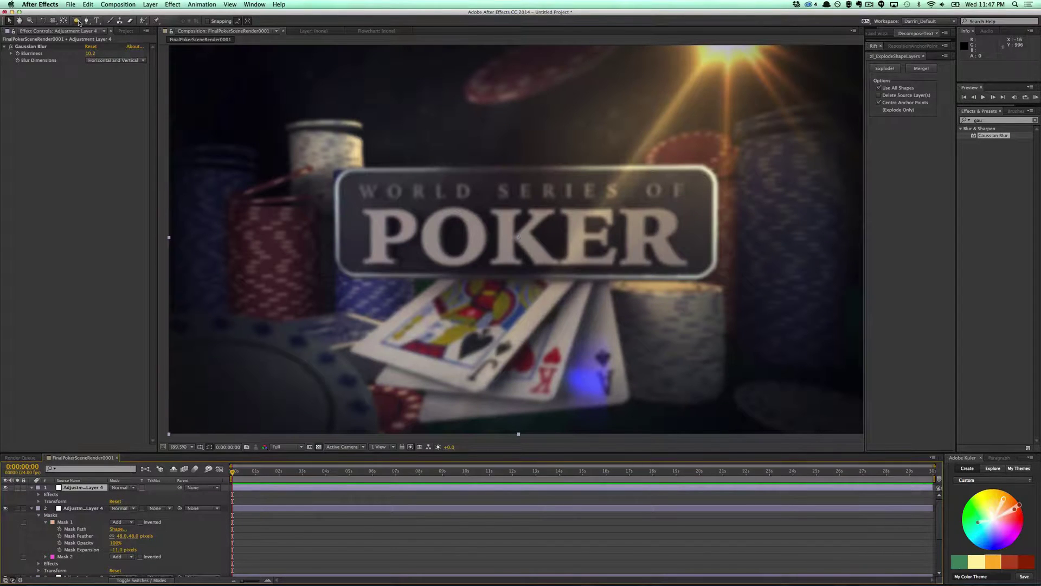
- Draw a closed Pen mask on the duplicated blur layer around the chip stacks left of the logo, following the logo's left edge
left_click(86, 21)
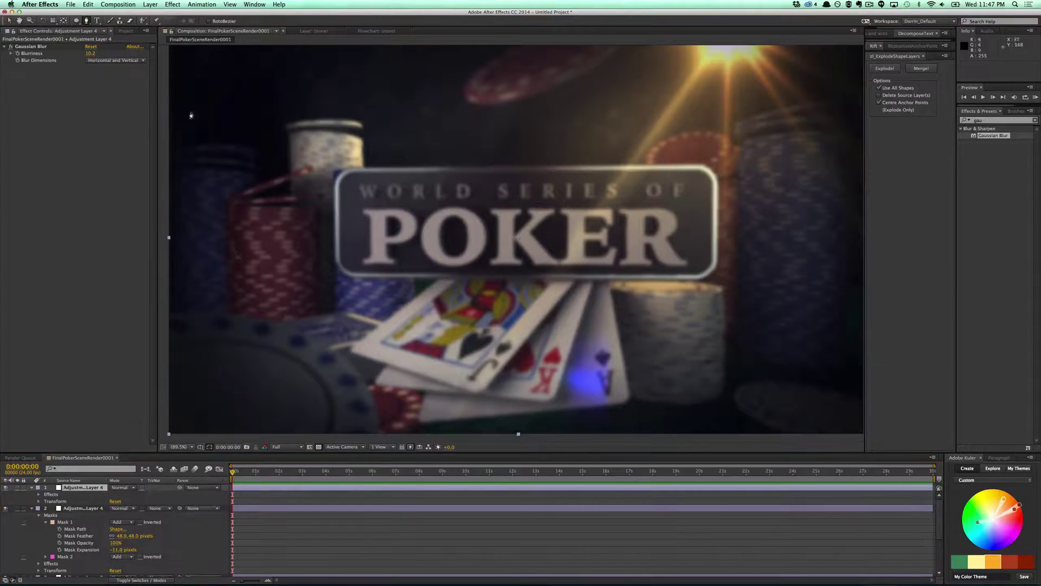
left_click(164, 138)
left_click(252, 138)
left_click(258, 166)
left_click(275, 165)
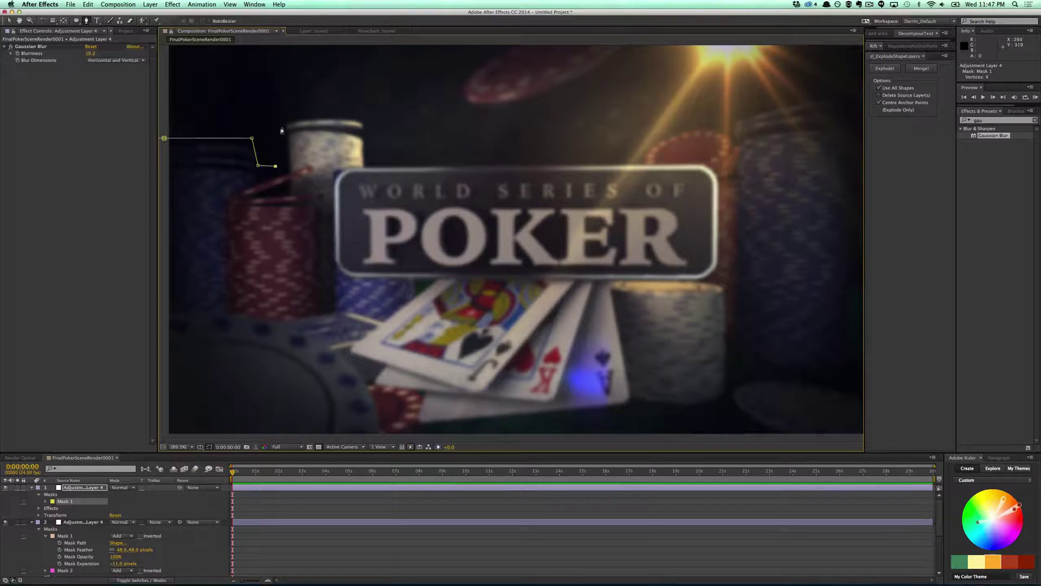
left_click(283, 117)
left_click(314, 113)
left_click(364, 113)
left_click(373, 137)
left_click(368, 168)
left_click(342, 171)
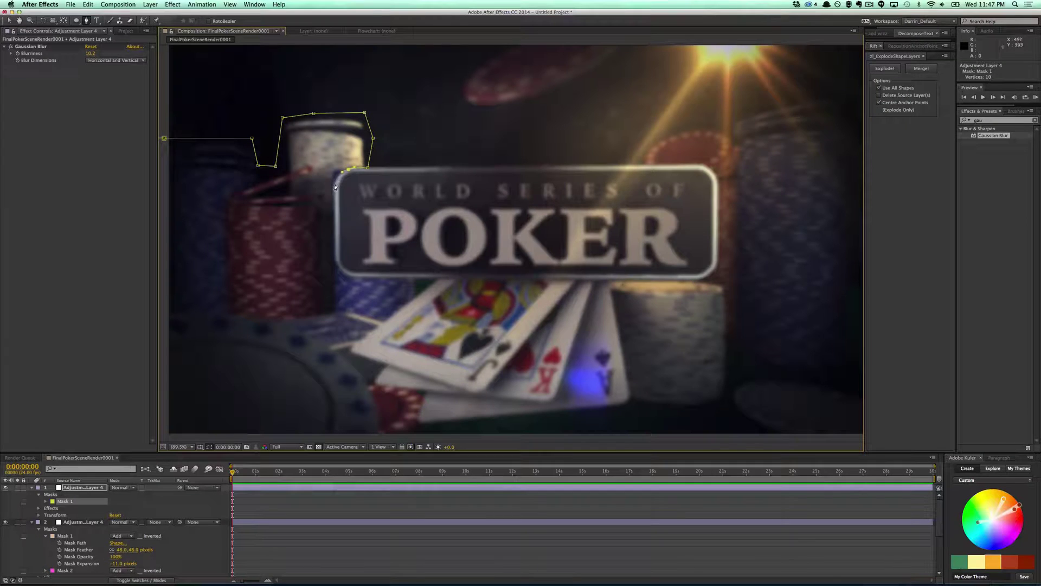
left_click(334, 185)
left_click(329, 241)
left_click(326, 281)
left_click(303, 306)
left_click(258, 309)
left_click(207, 306)
left_click(167, 312)
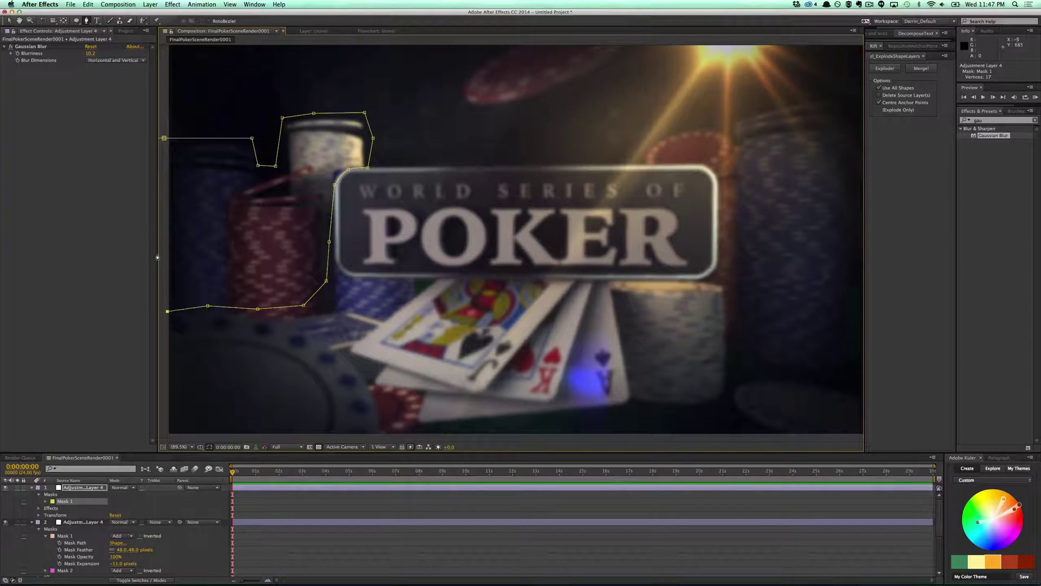
left_click(164, 139)
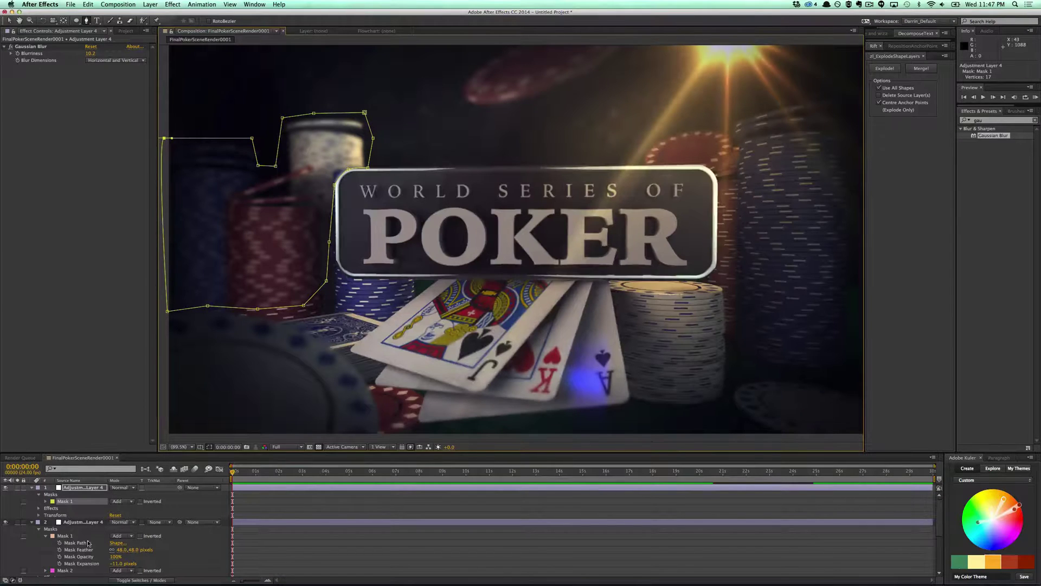
- Feather the chip-stack mask and lower the duplicated layer's Gaussian Blur Blurriness to 5.0
left_click(45, 501)
left_click_drag(133, 516, 166, 513)
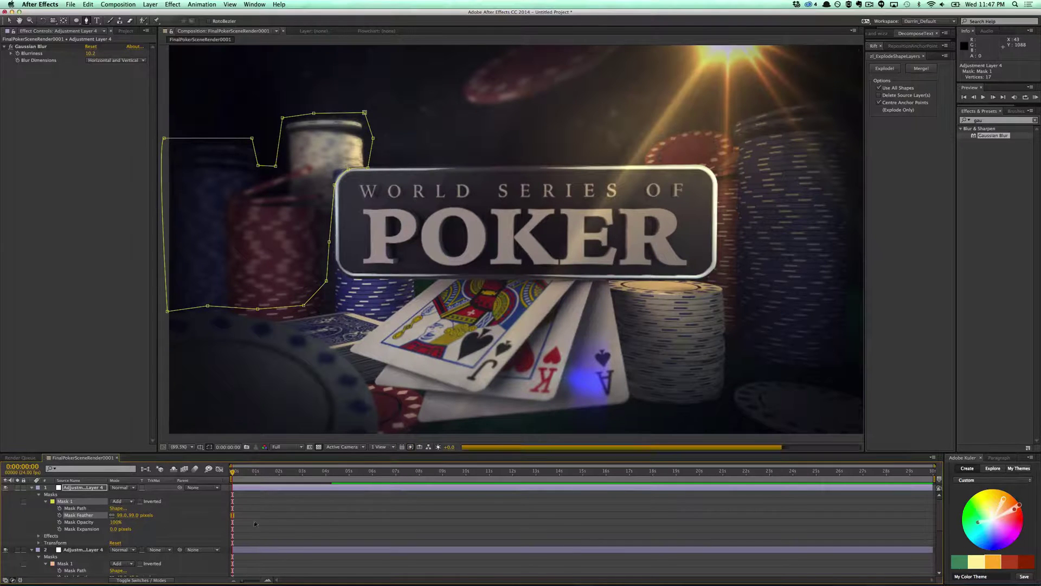
left_click(104, 489)
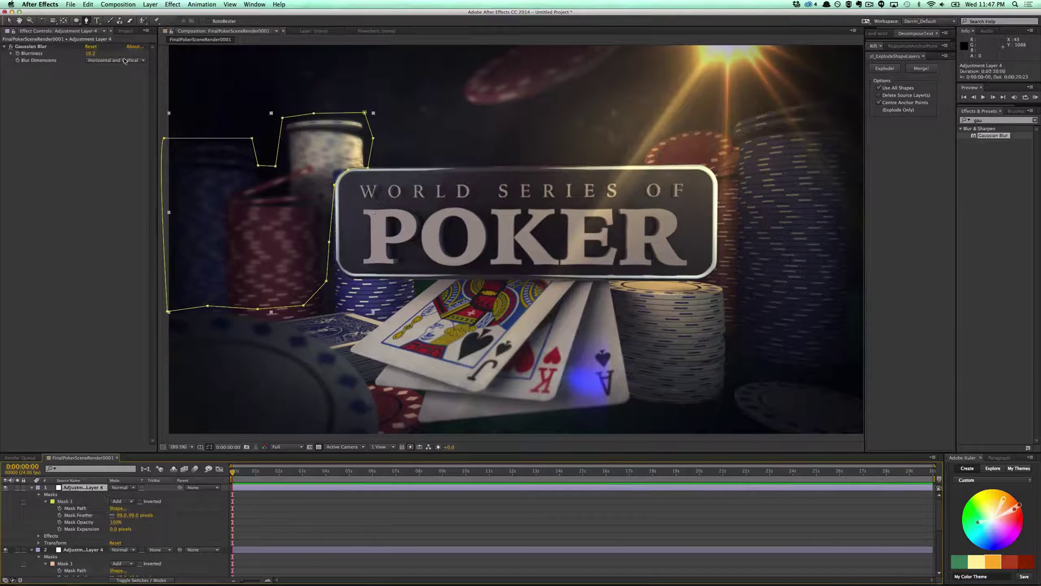
left_click_drag(91, 53, 87, 53)
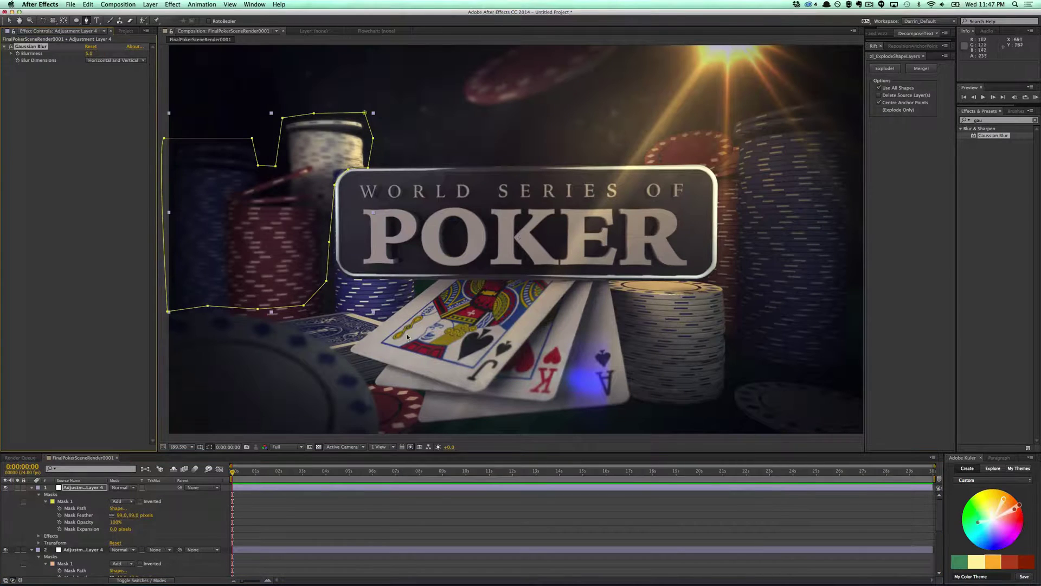
left_click(427, 518)
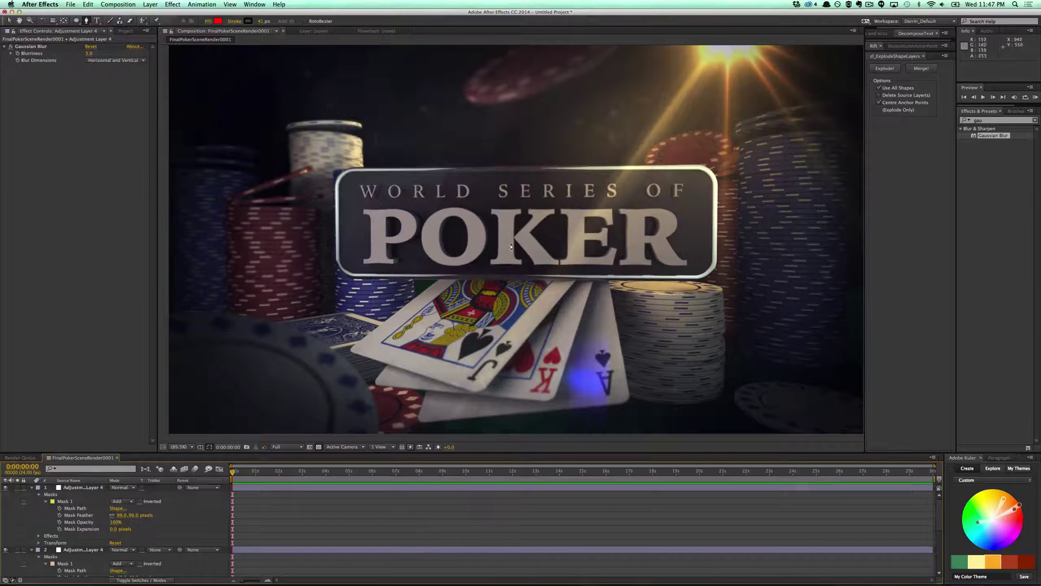
key("comma")
key("comma")
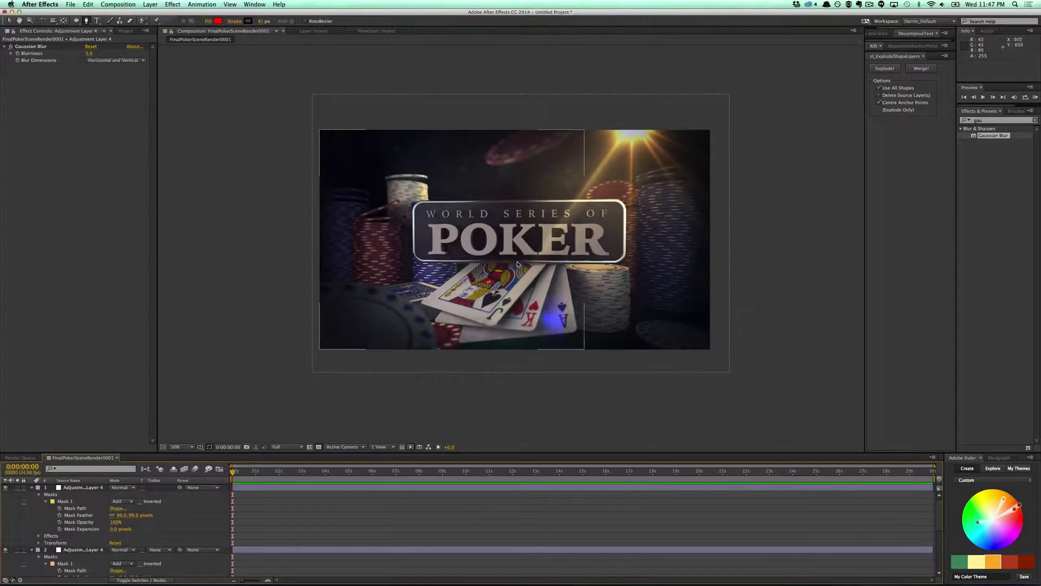
scroll(516, 262, "up", 2)
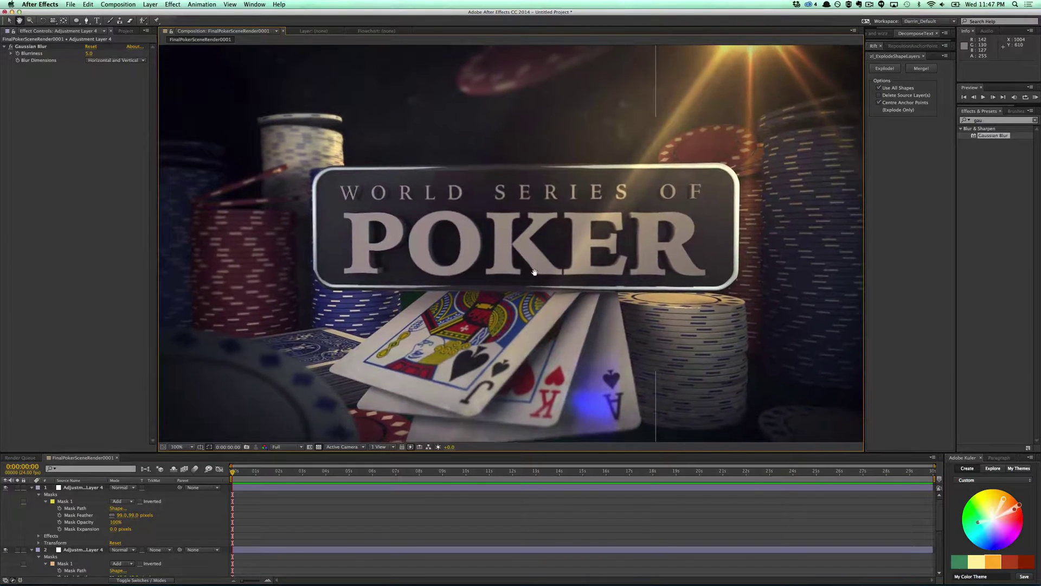
scroll(518, 264, "down", 2)
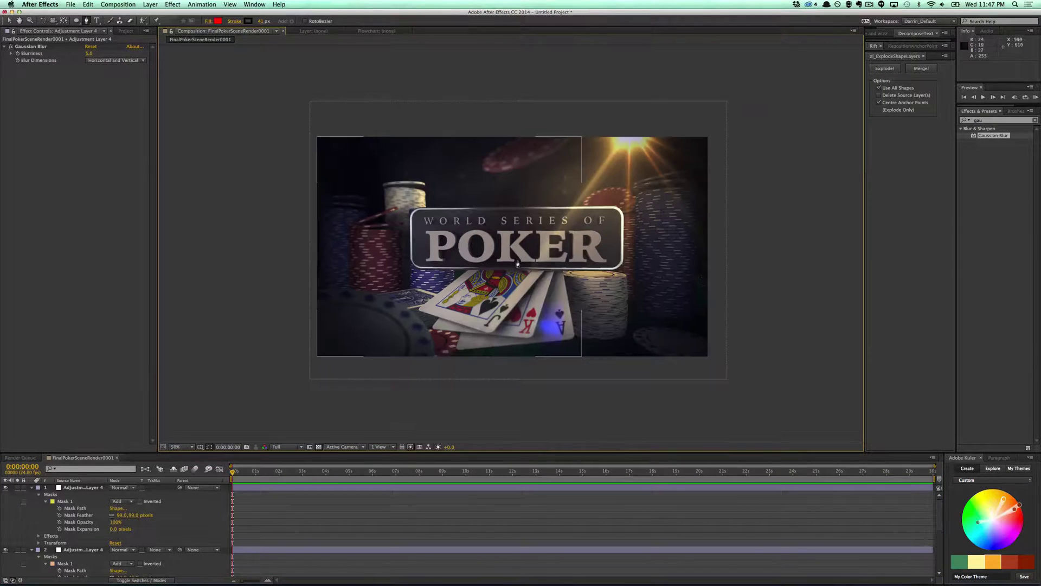
left_click(788, 271)
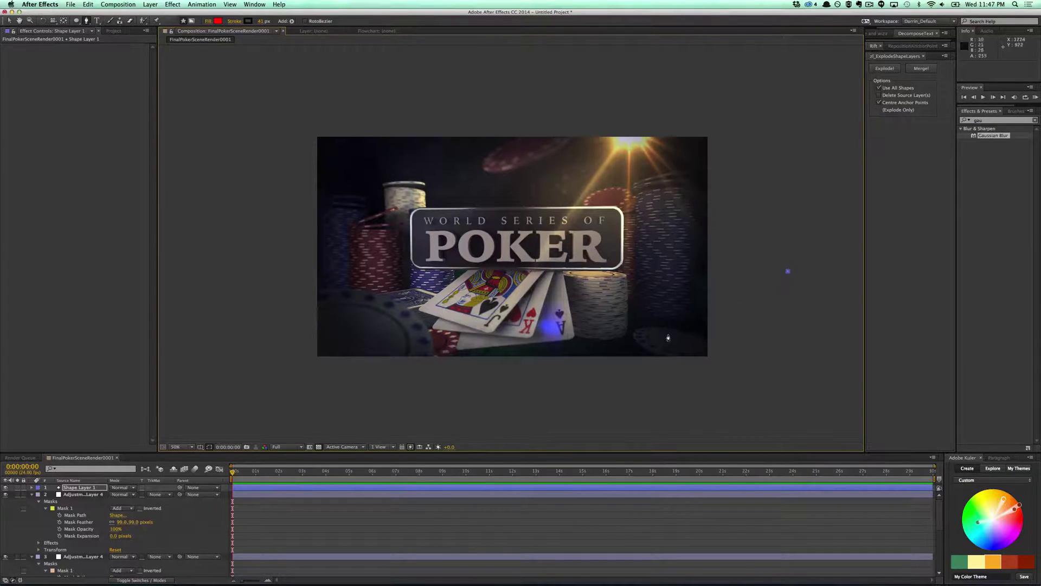
key("super+z")
key("v")
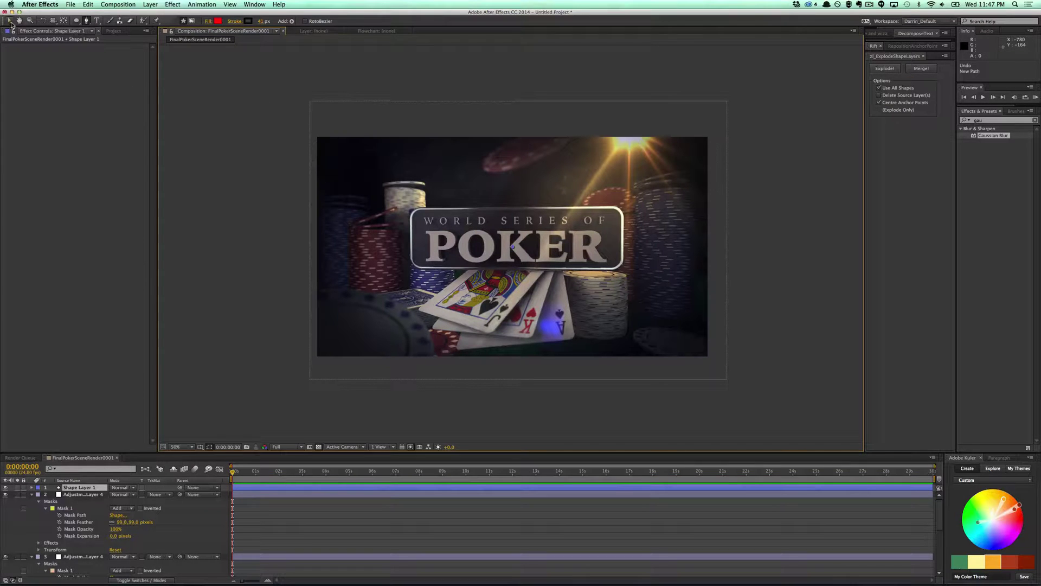
- Collapse the expanded properties of the adjustment and solid layers in the timeline
left_click(32, 494)
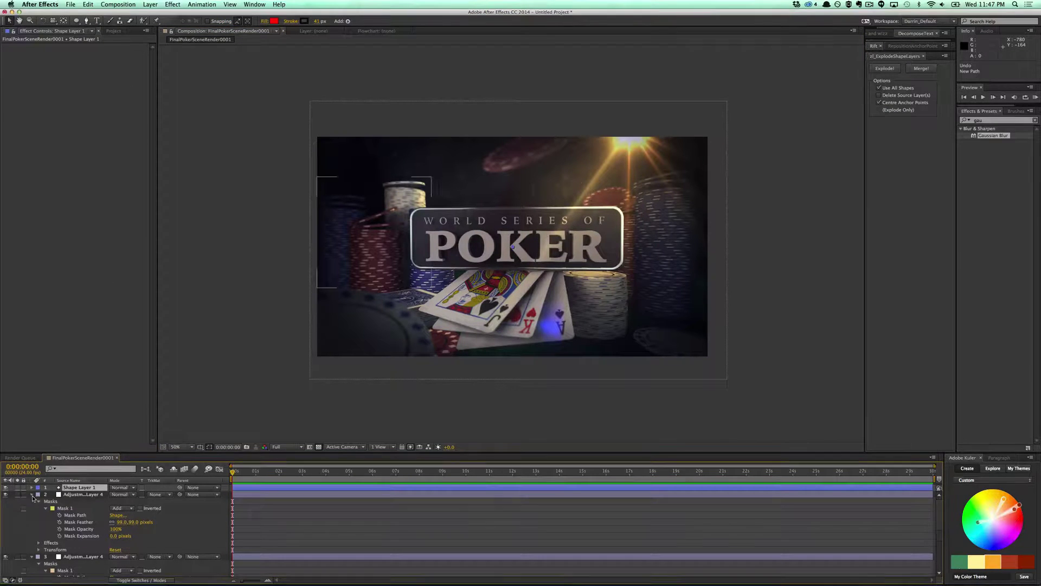
left_click(31, 501)
left_click(32, 509)
left_click(32, 514)
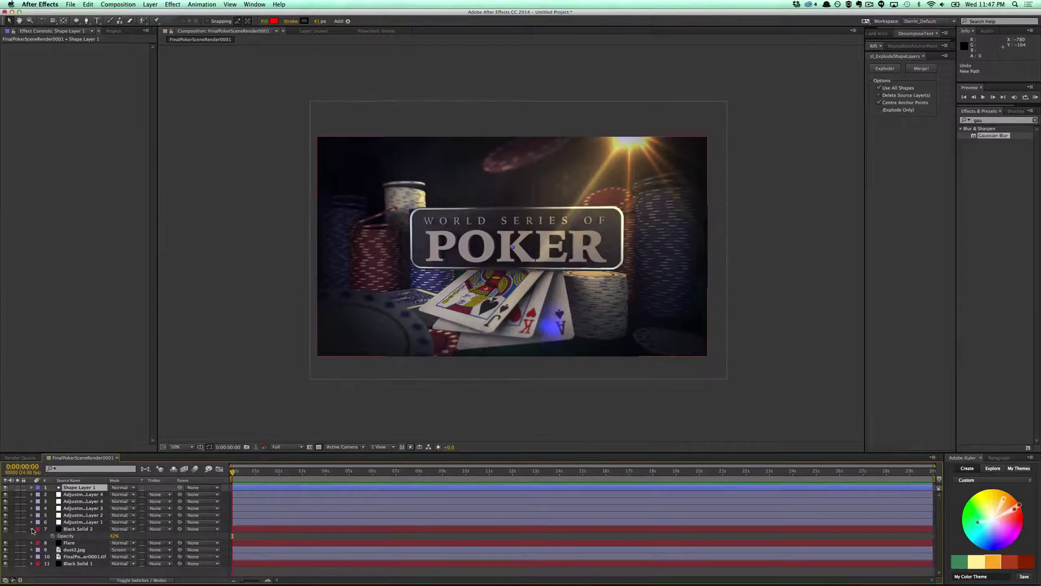
left_click(31, 529)
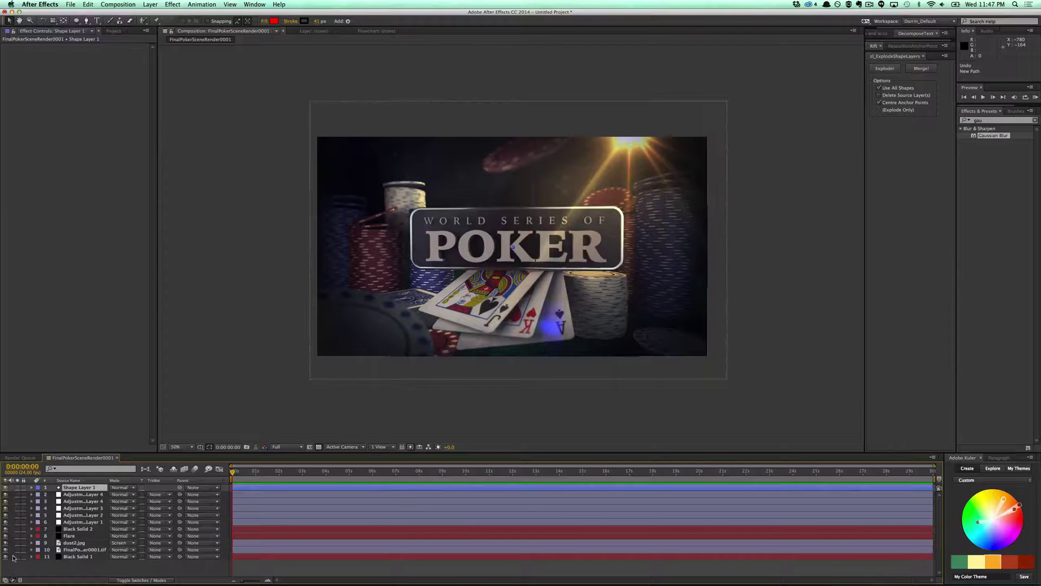
- Solo the original poker render layer on and off to compare it with the graded composite, without the transparency grid
left_click(16, 549)
left_click(17, 549)
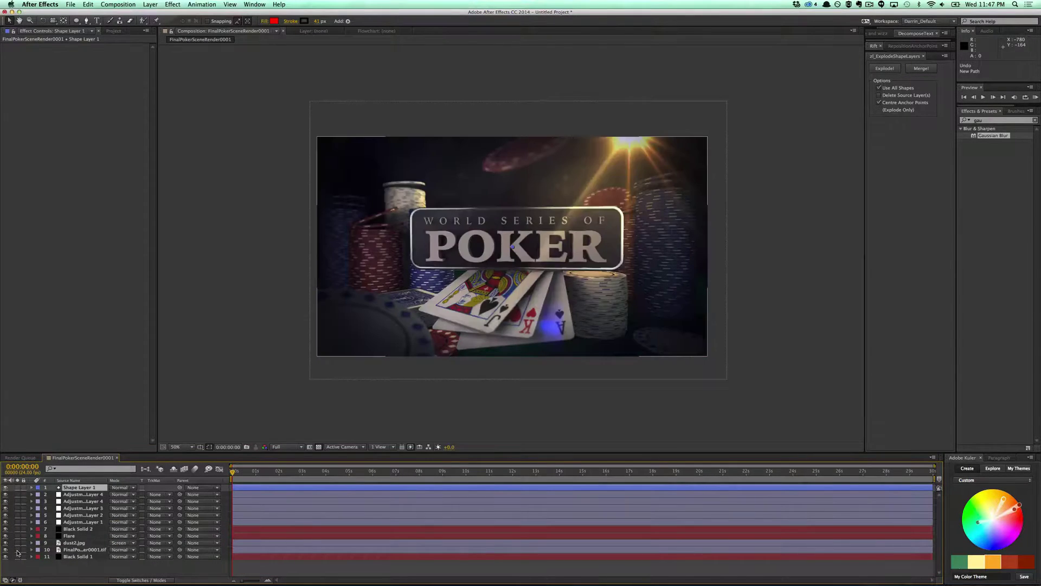
left_click(17, 549)
left_click(16, 550)
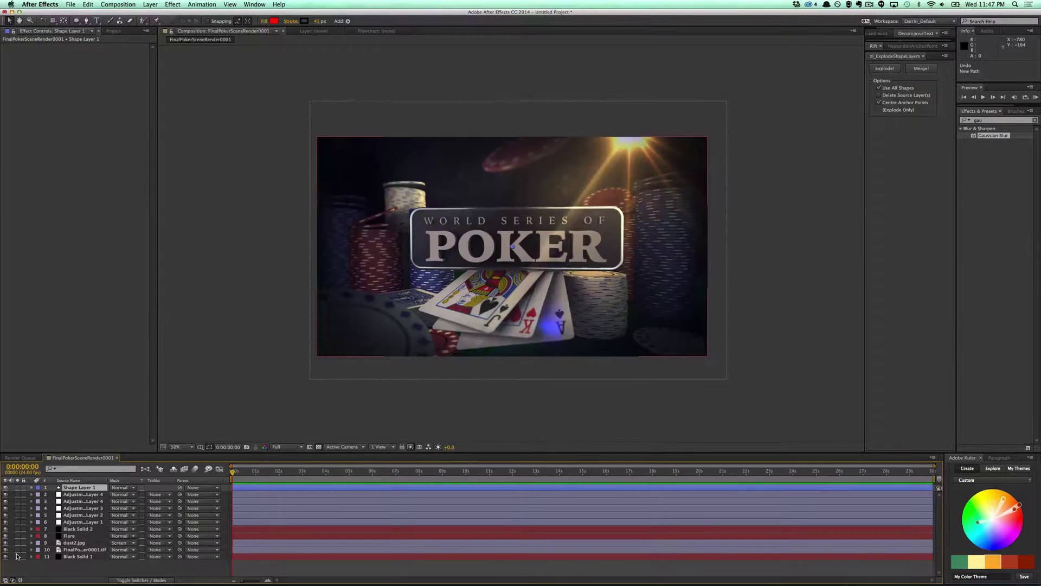
left_click(194, 375)
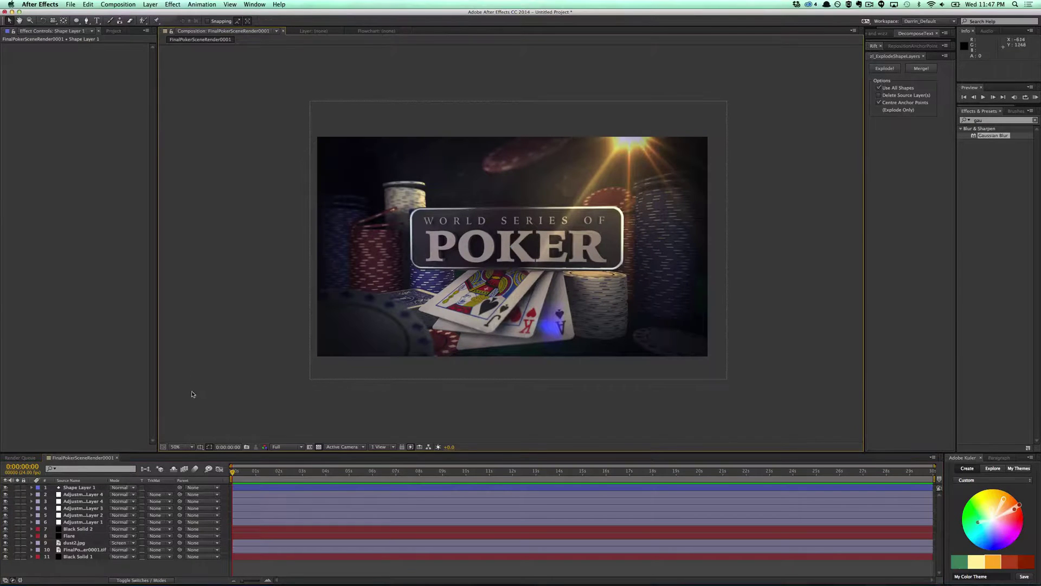
left_click(18, 555)
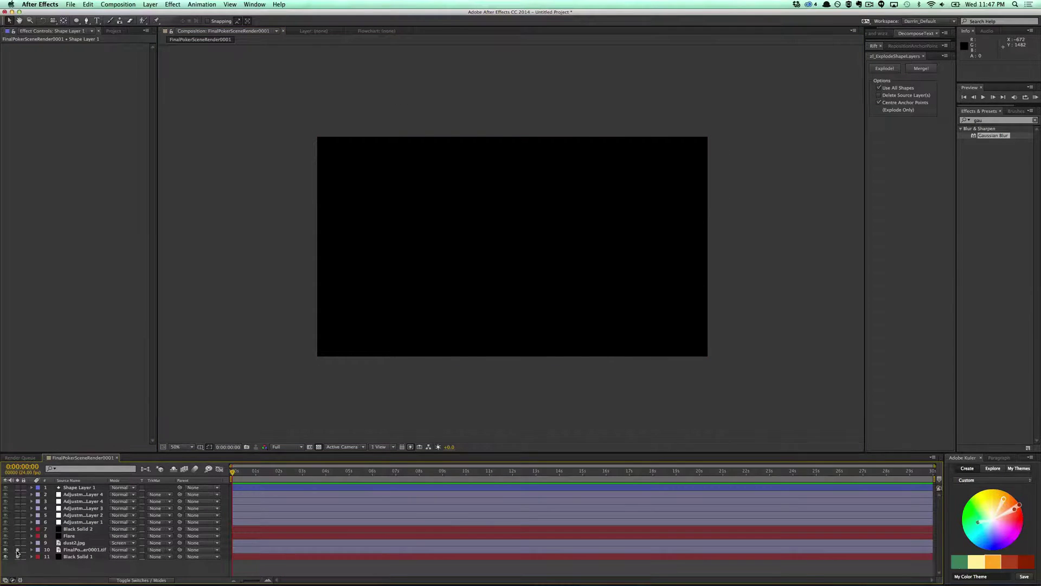
left_click(17, 550)
left_click(17, 551)
left_click(17, 550)
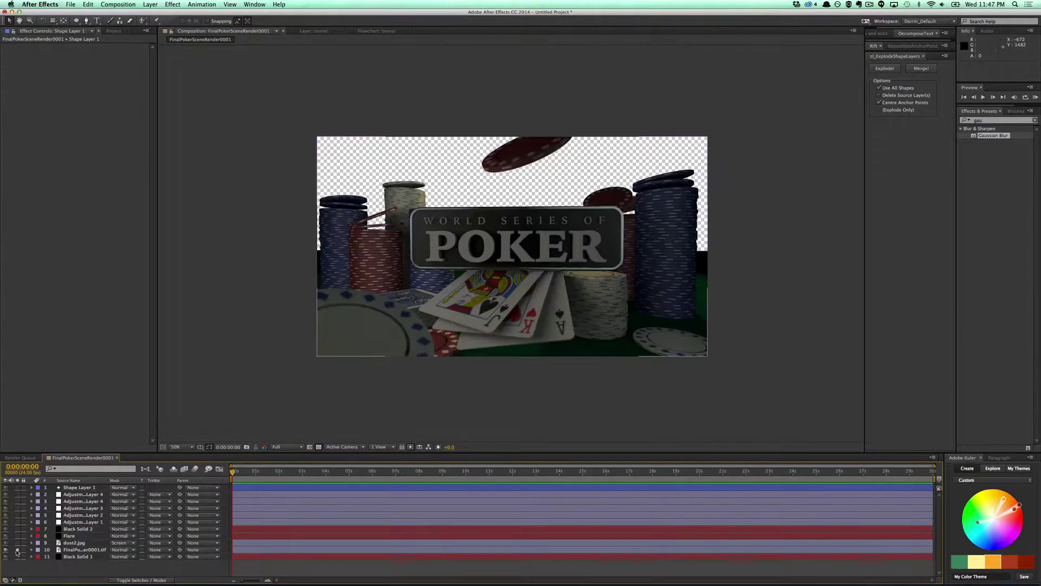
left_click(16, 550)
left_click(17, 551)
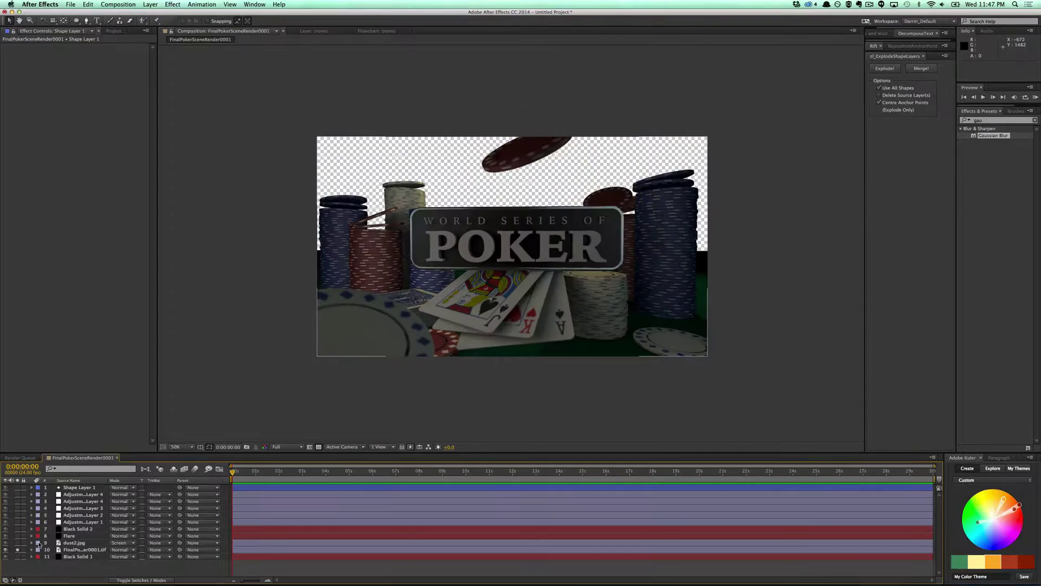
left_click(308, 448)
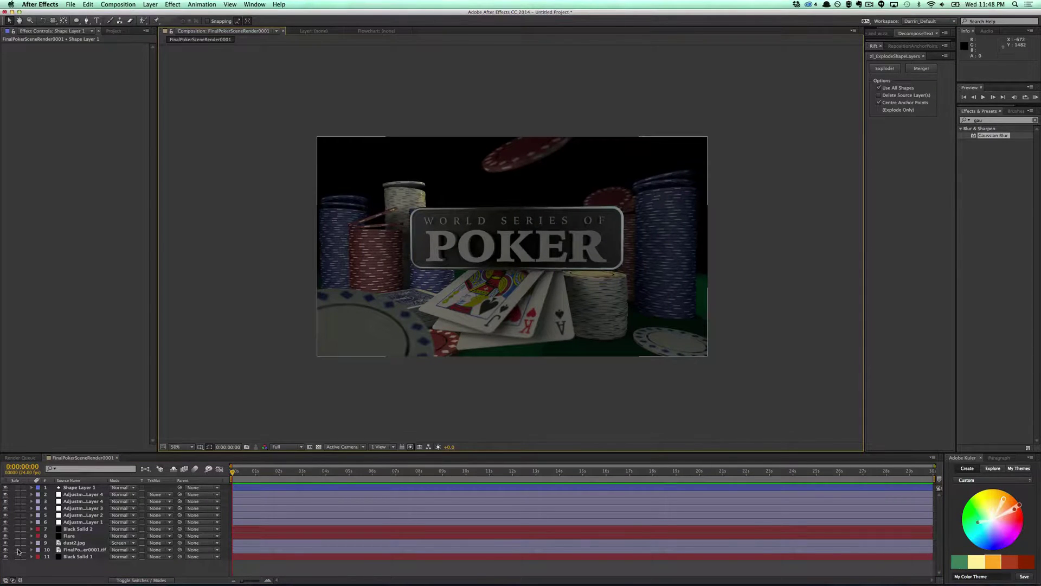
- Solo the original poker render layer on and off again to compare it with the graded composite
left_click(17, 550)
left_click(17, 550)
left_click(18, 550)
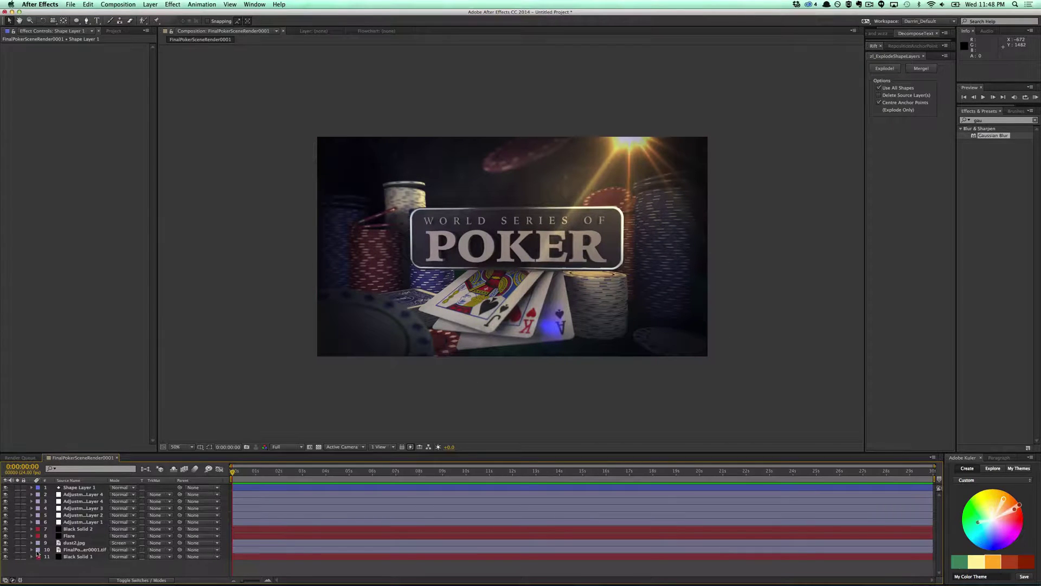
left_click(19, 551)
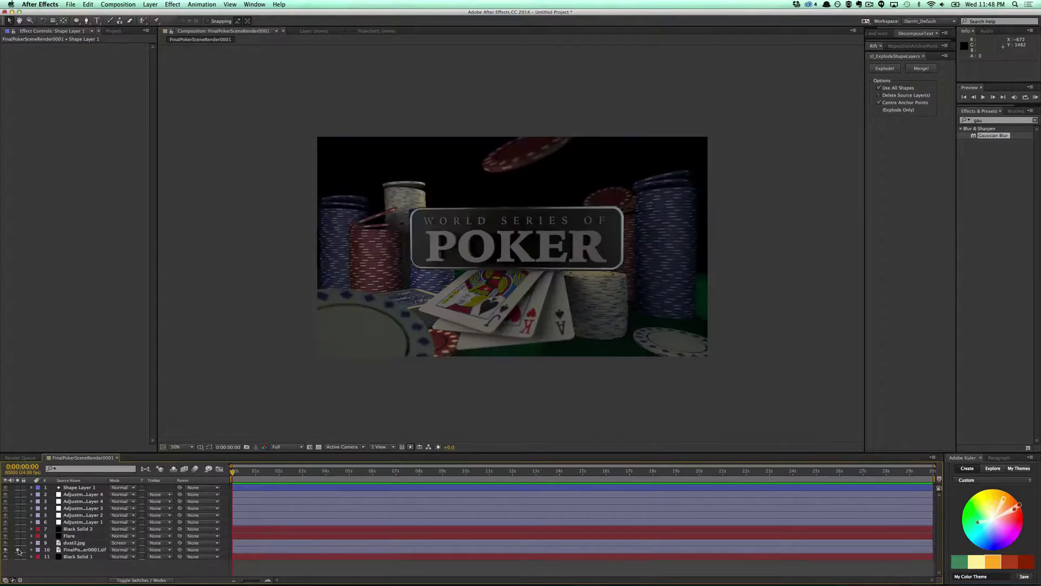
left_click(19, 551)
left_click(19, 551)
left_click(18, 551)
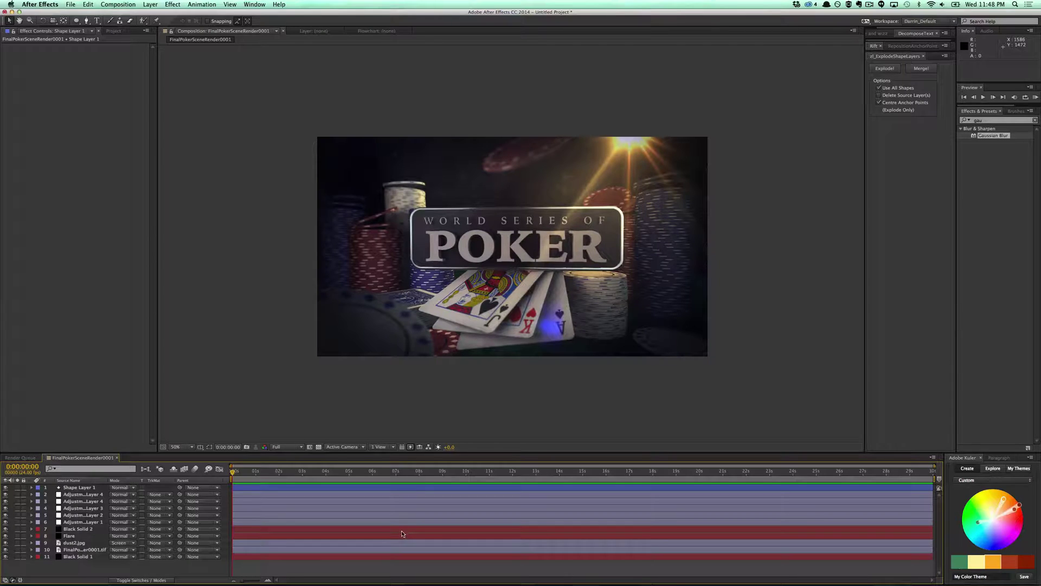
- Duplicate the FinalPokerSceneRender0001 composition in the project and open the copy, FinalPokerSceneRender0002
left_click(111, 31)
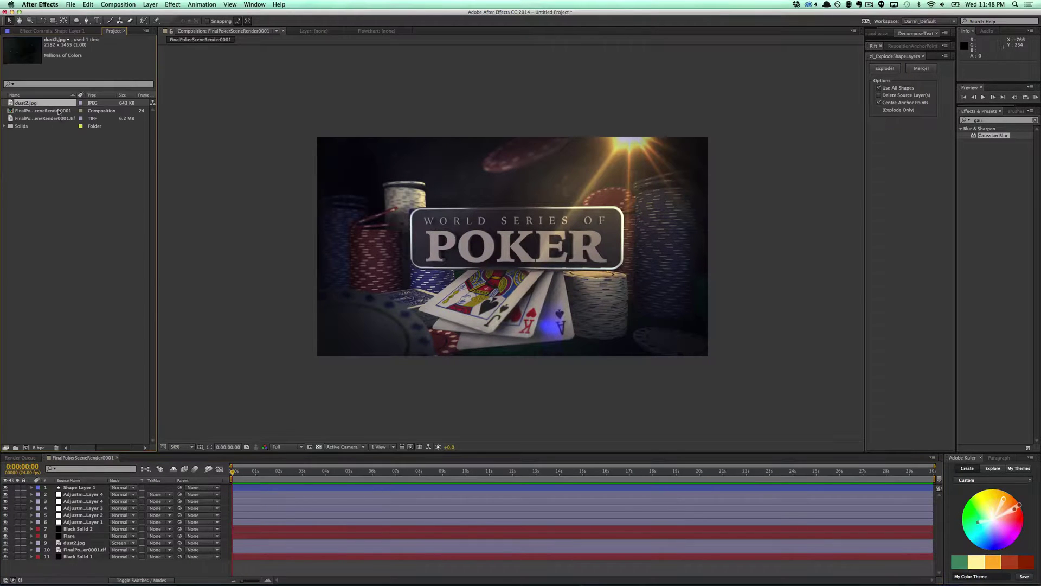
left_click(34, 162)
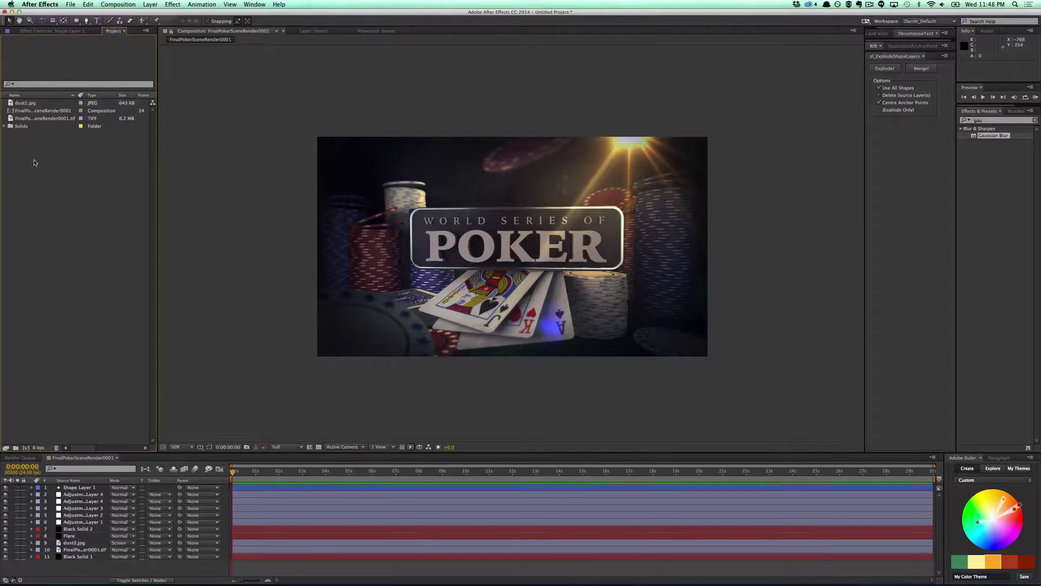
left_click(44, 112)
key("super+d")
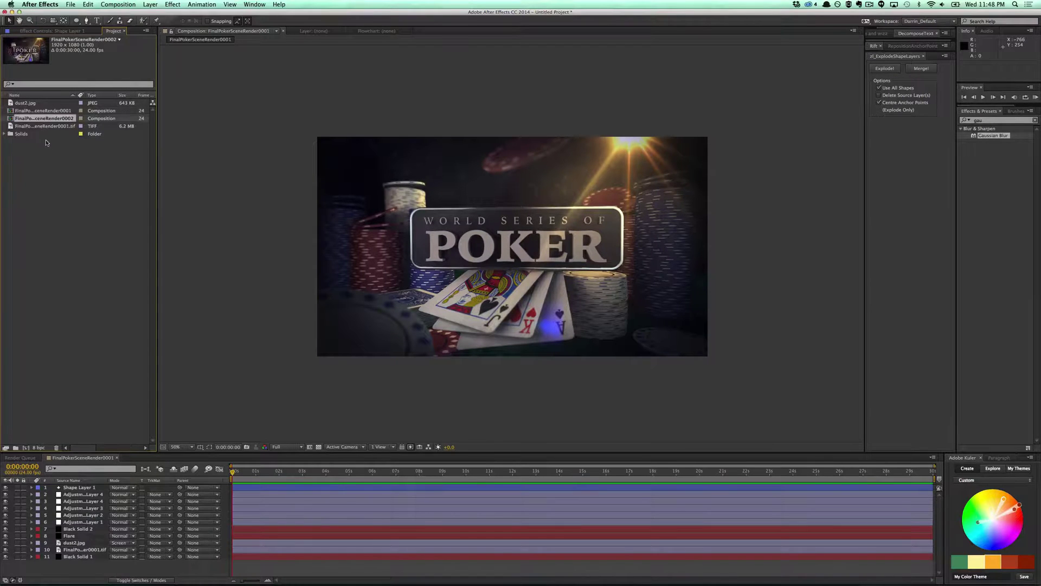
double_click(34, 118)
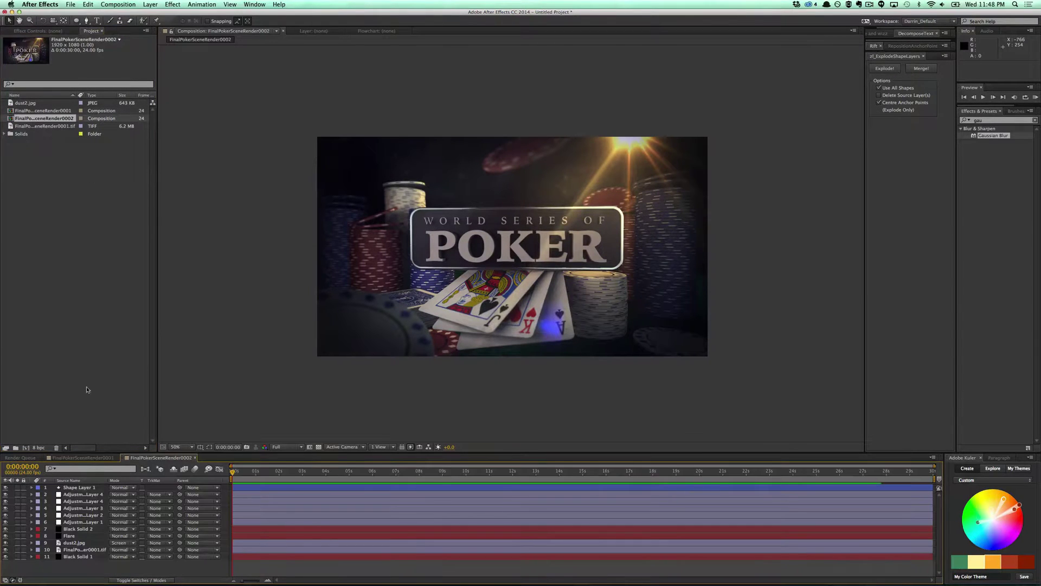
- Add a new adjustment layer above all layers and apply the Magic Bullet Looks effect to it
left_click(150, 5)
mouse_move(157, 14)
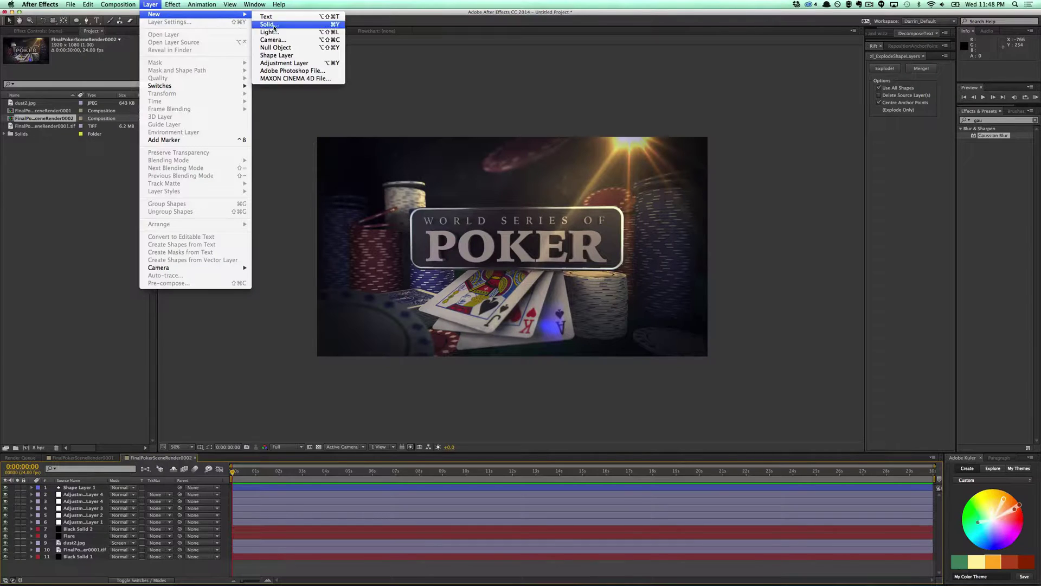
left_click(284, 63)
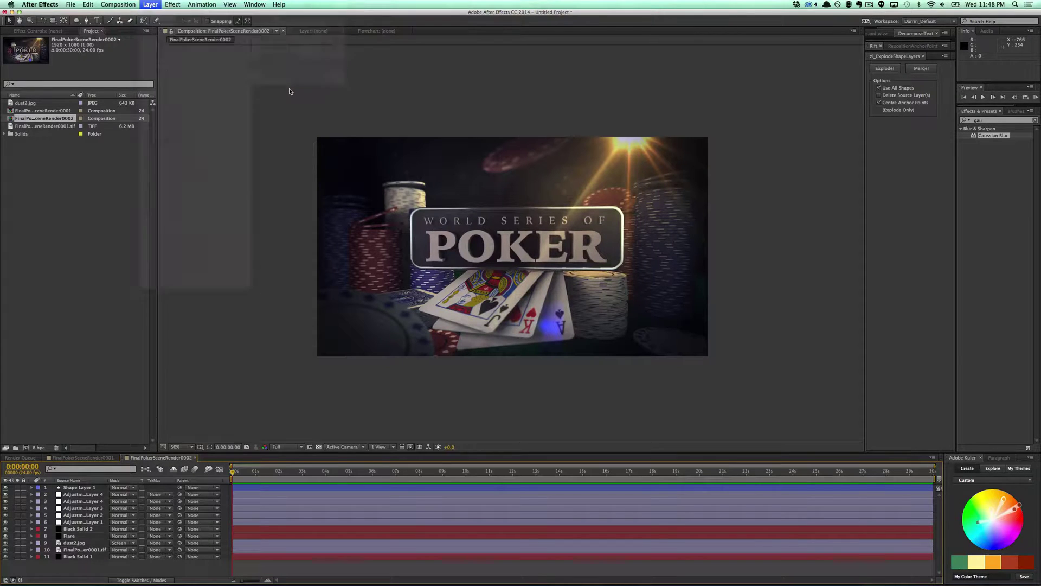
double_click(988, 123)
key("BackSpace")
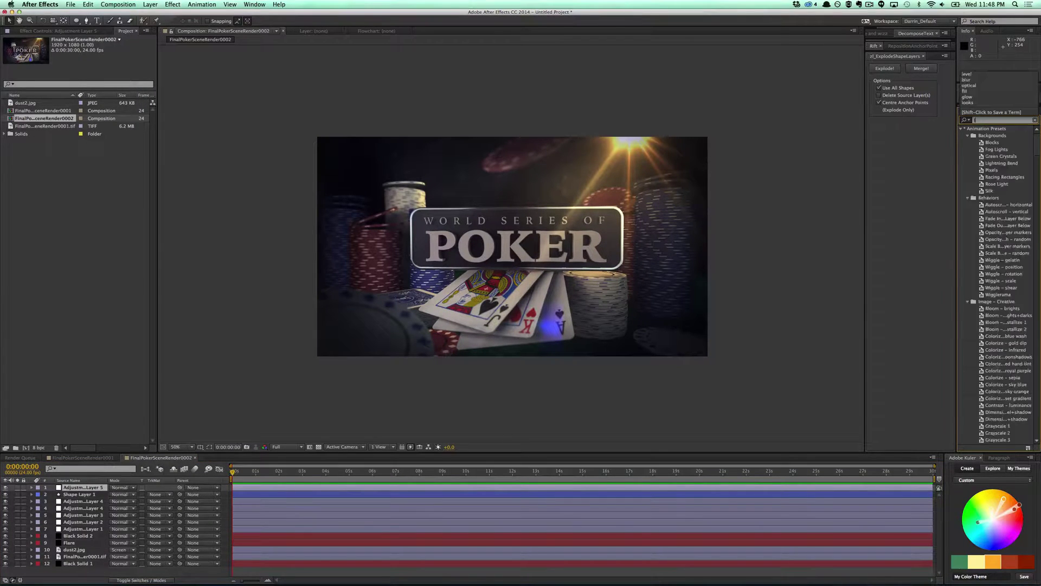
type("looks")
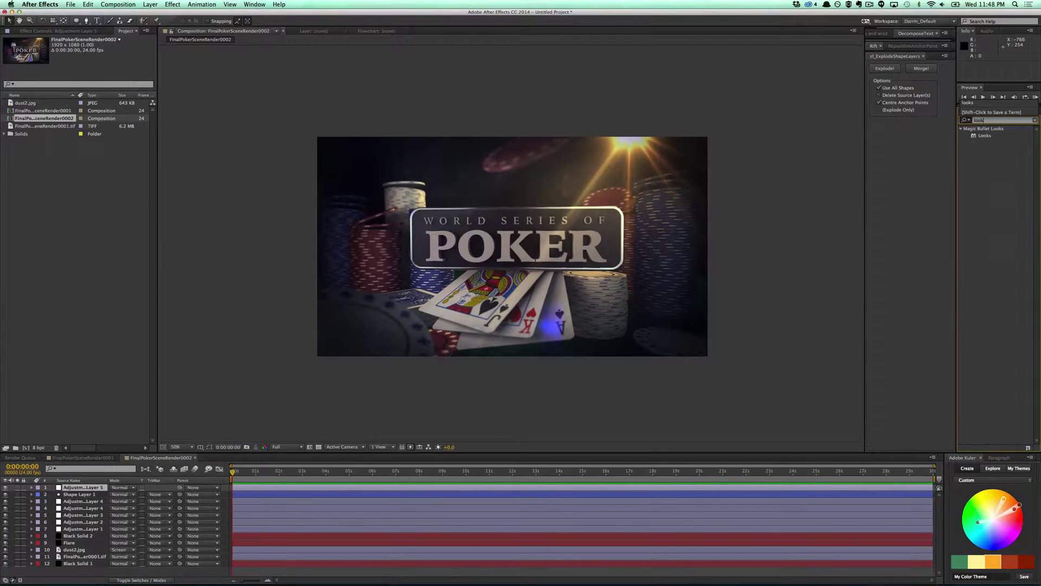
double_click(985, 136)
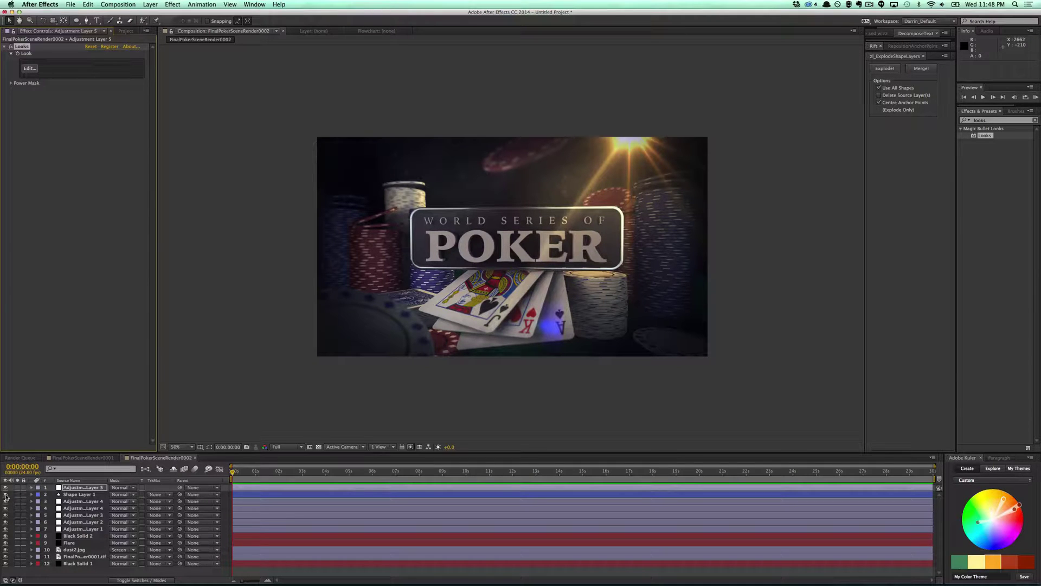
- Hide the adjustment layers below the shape layer, Black Solid 2 and dust2.jpg, and open the Looks editor with its preset library
left_click_drag(6, 496, 6, 530)
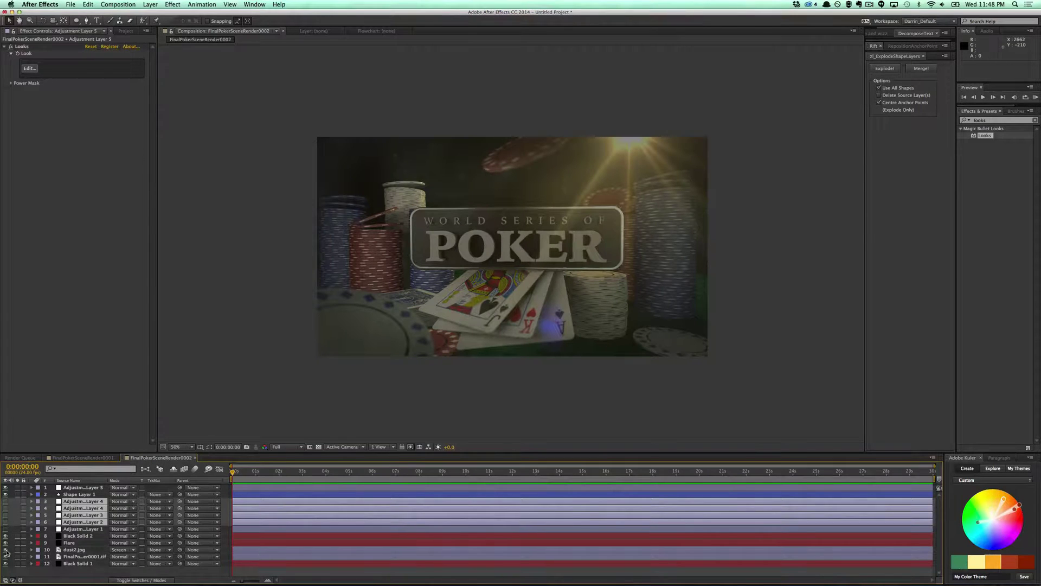
left_click(6, 550)
left_click(5, 537)
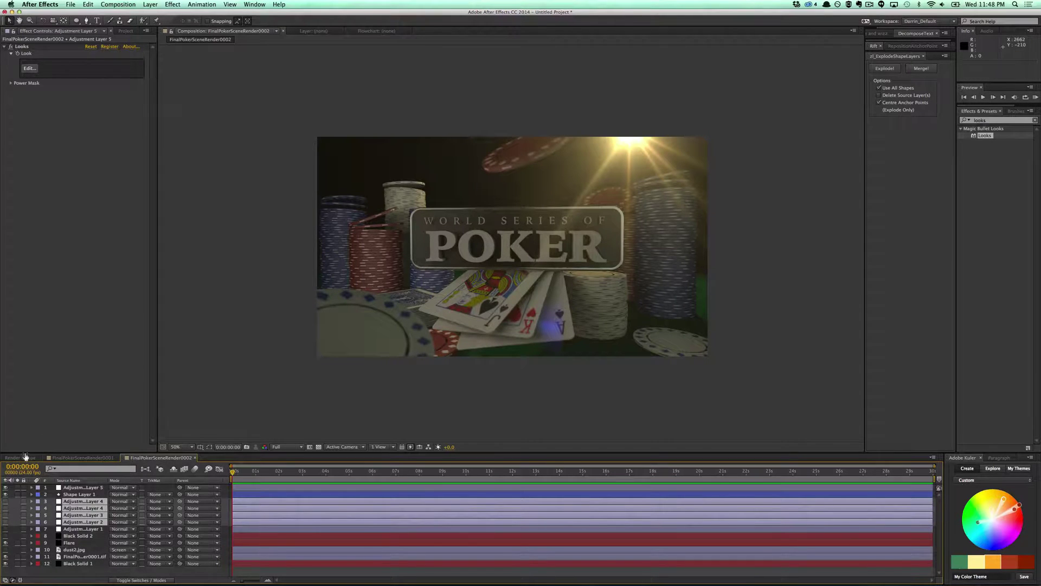
left_click(29, 68)
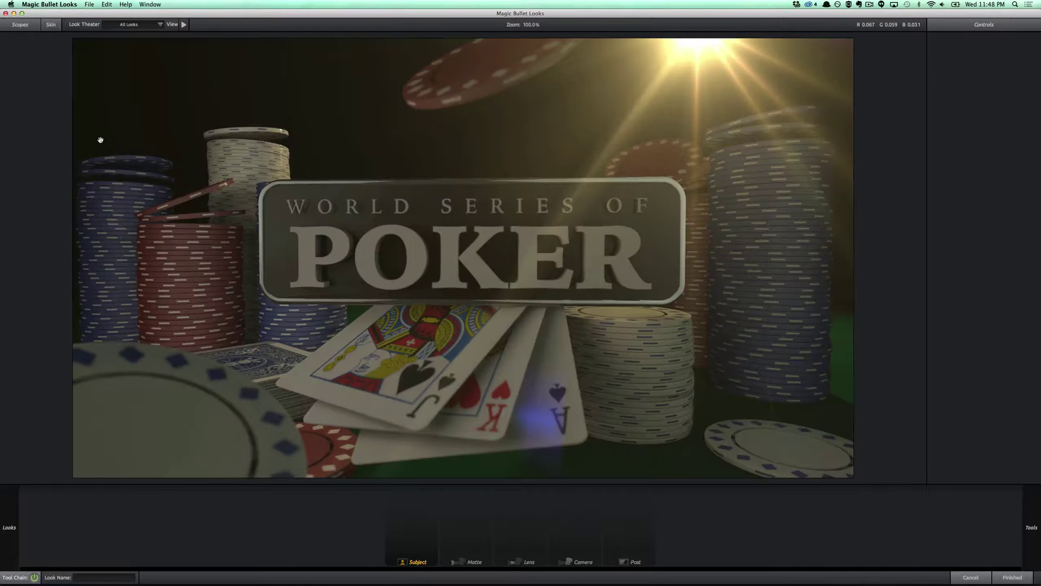
mouse_move(2, 131)
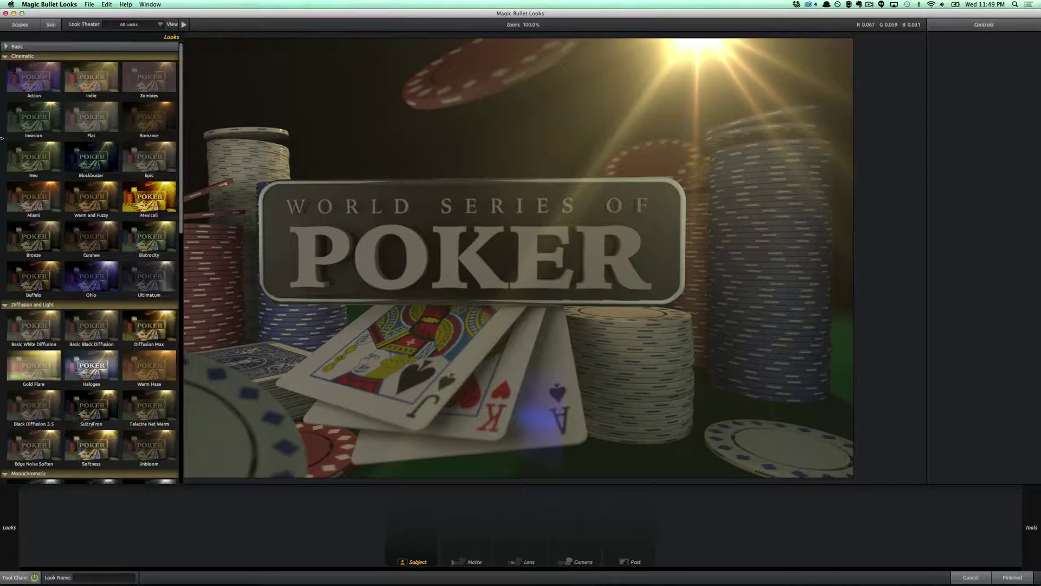
- Try the Halogen, Buffalo and Red Solo looks on the poker scene
left_click(90, 363)
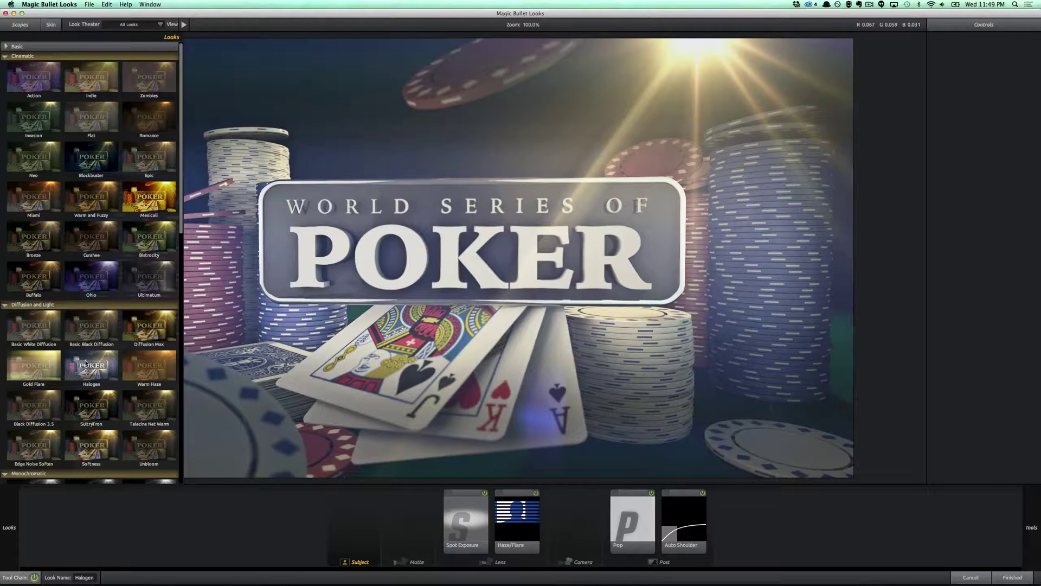
left_click(38, 280)
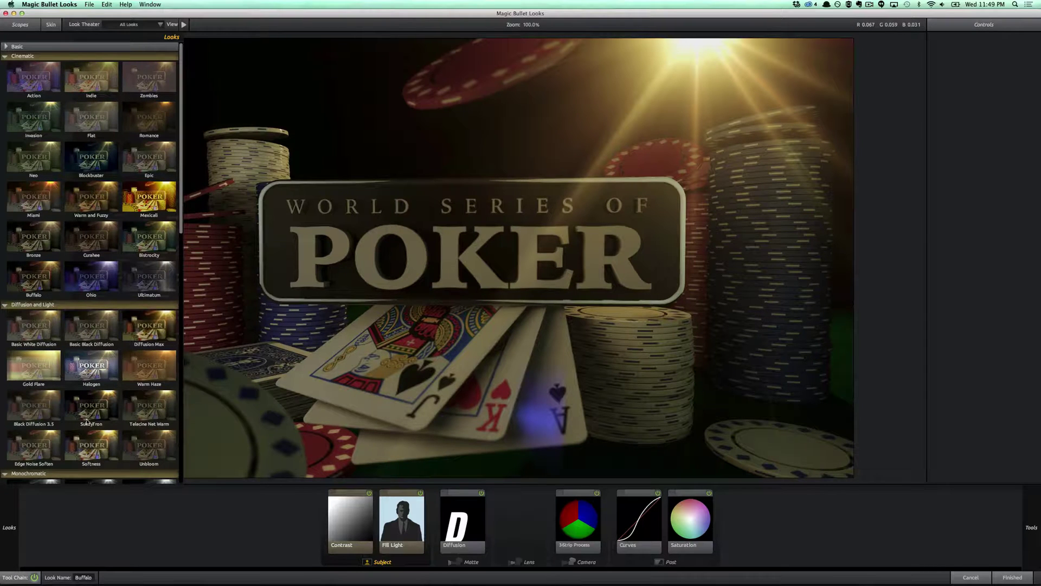
left_click_drag(182, 229, 188, 312)
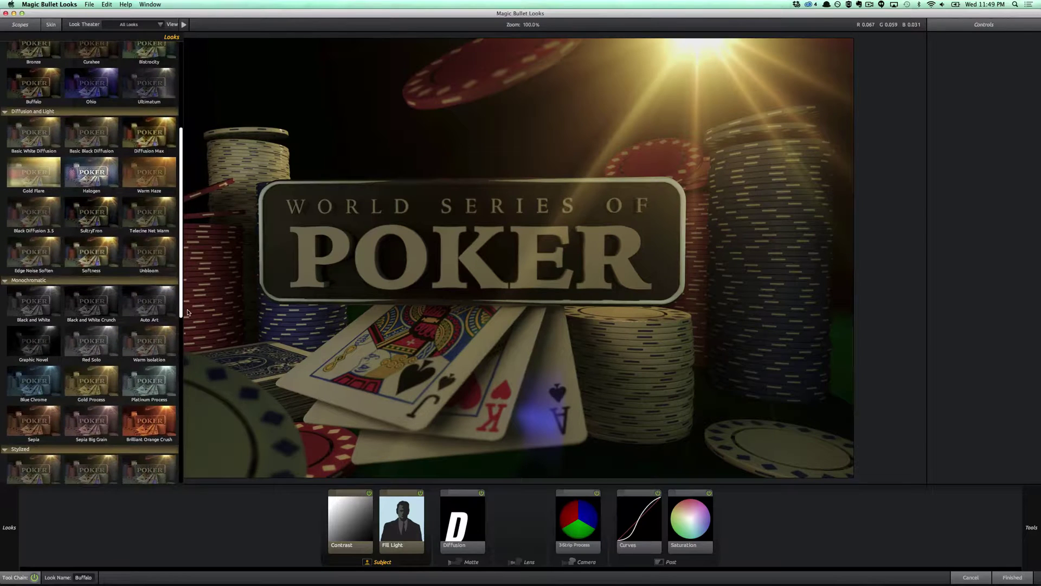
scroll(153, 328, "down", 2)
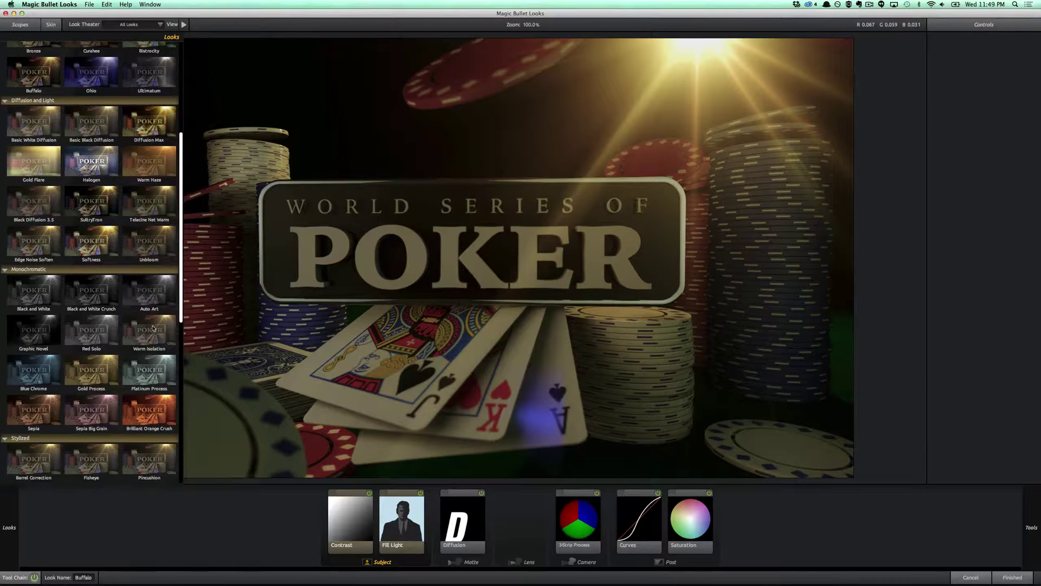
left_click(112, 334)
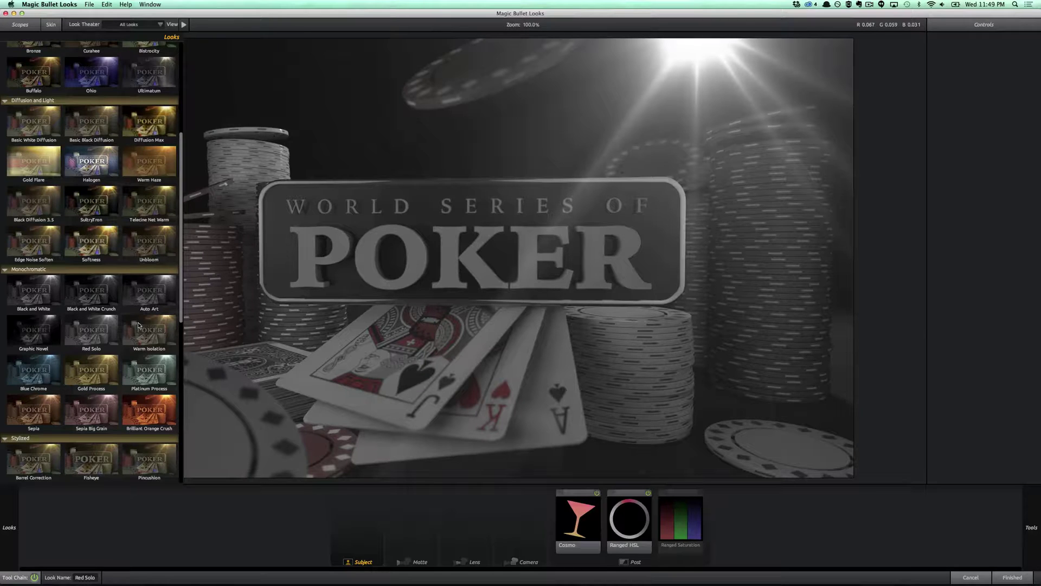
- Try the Fisheye, Mishandled Negative and Zombies looks on the poker scene
left_click_drag(181, 302, 182, 365)
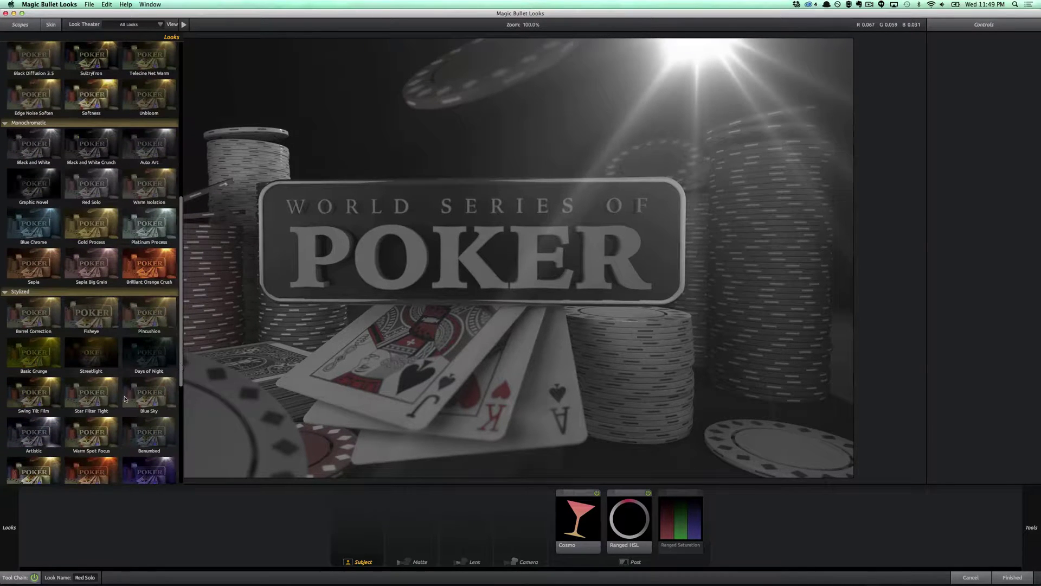
left_click(103, 328)
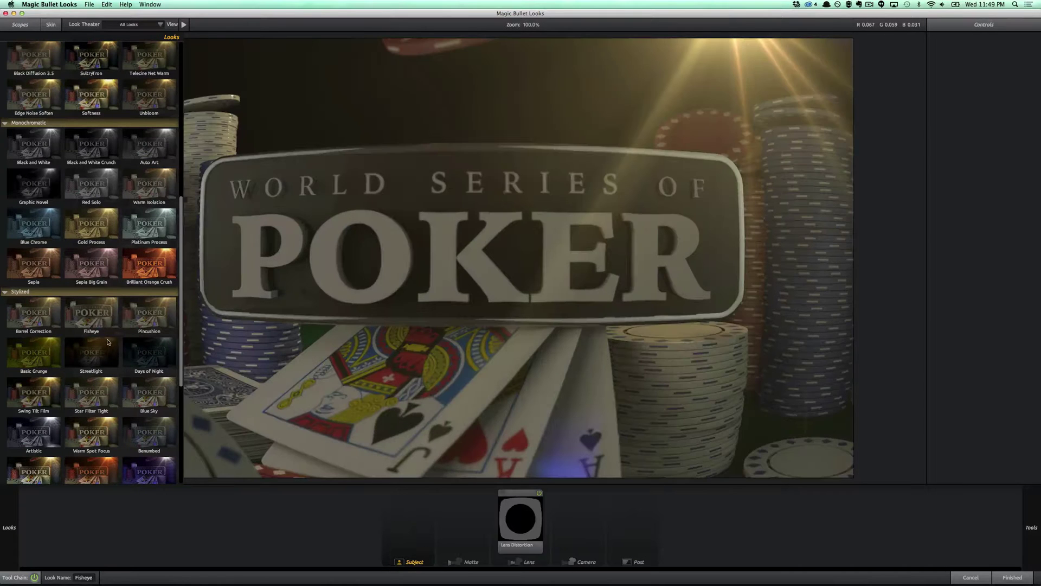
left_click_drag(180, 337, 103, 437)
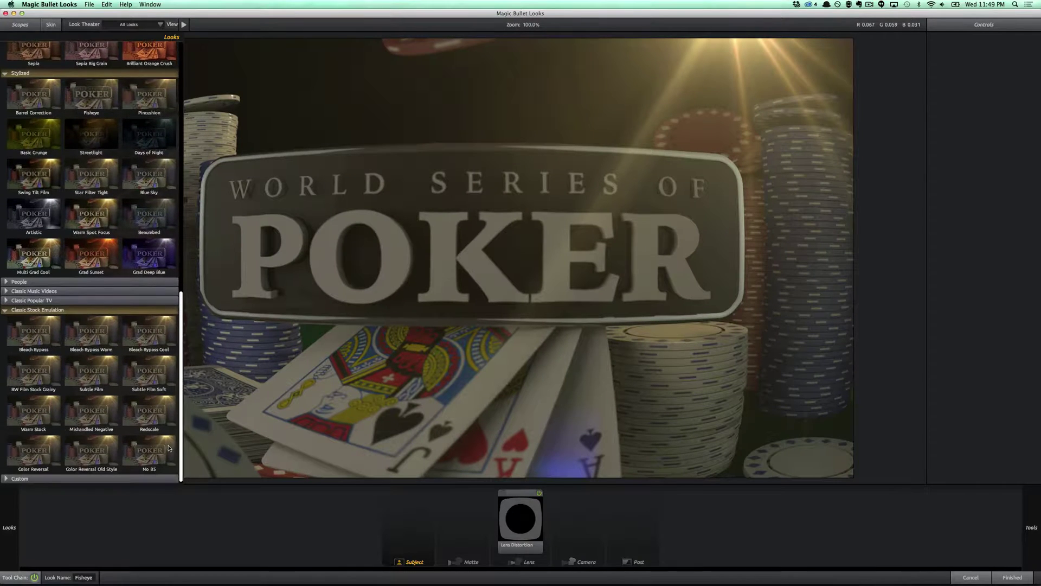
left_click(102, 433)
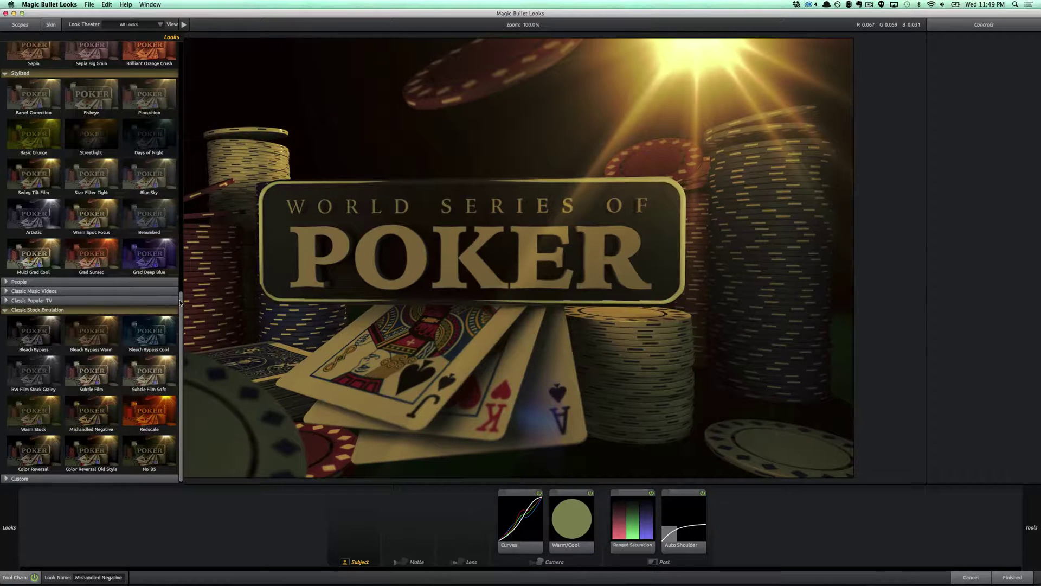
scroll(180, 244, "up", 4)
left_click_drag(181, 230, 181, 47)
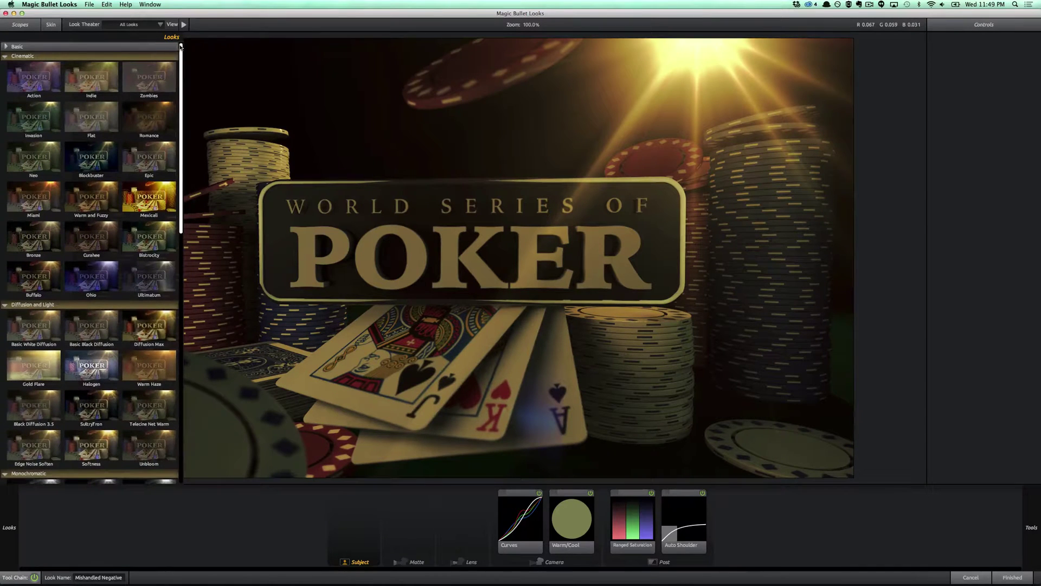
left_click(149, 81)
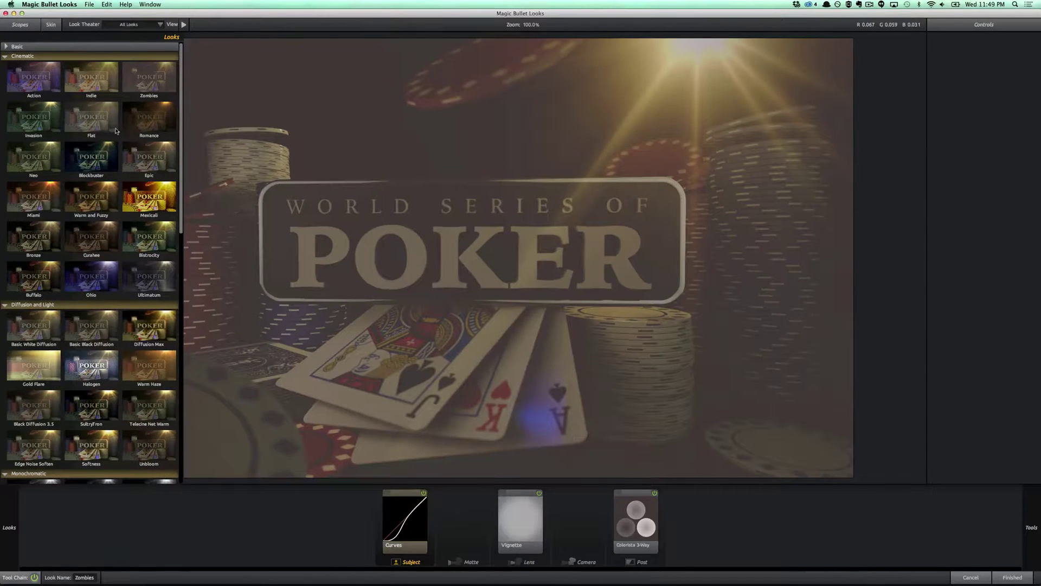
- Choose the Blockbuster look from the Cinematic presets and apply it to the adjustment layer
left_click(103, 164)
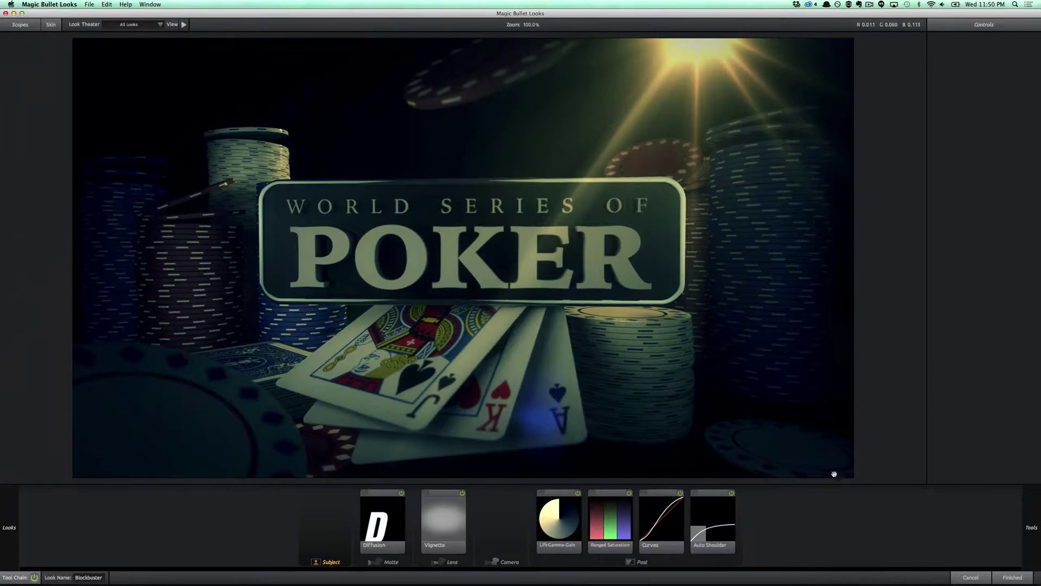
left_click(1005, 578)
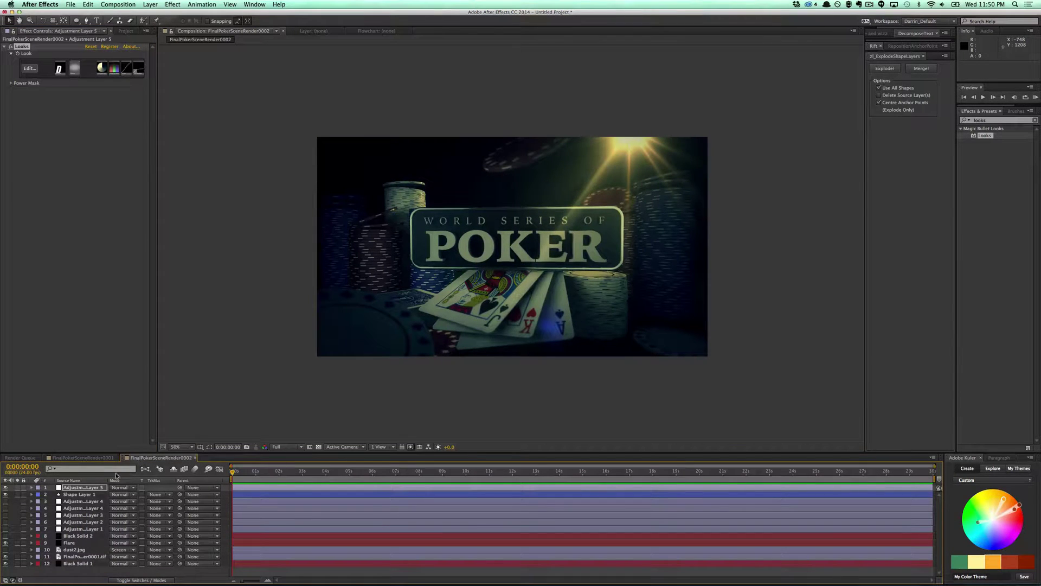
- Show Black Solid 2 and the adjustment layers under the look again, but hide Adjustment Layers 1 to 3 and the lower Adjustment Layer 4
left_click_drag(5, 502, 11, 537)
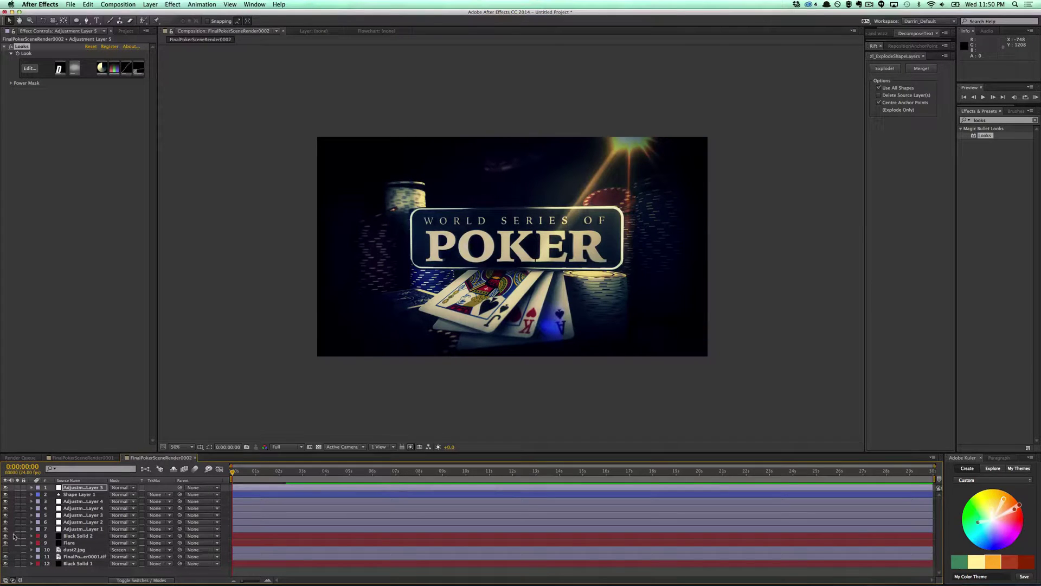
key("F2")
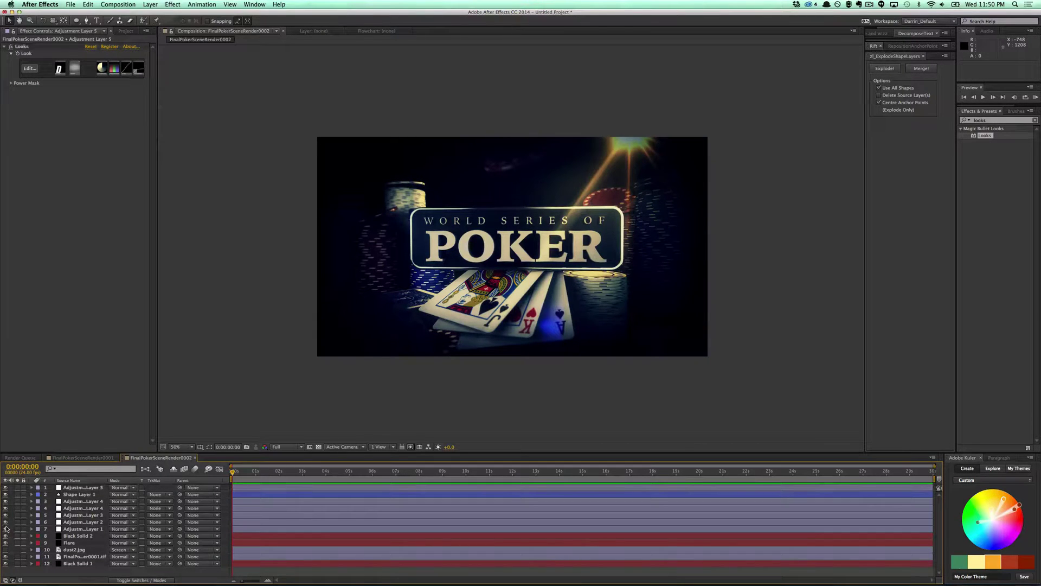
left_click(6, 522)
left_click(4, 520)
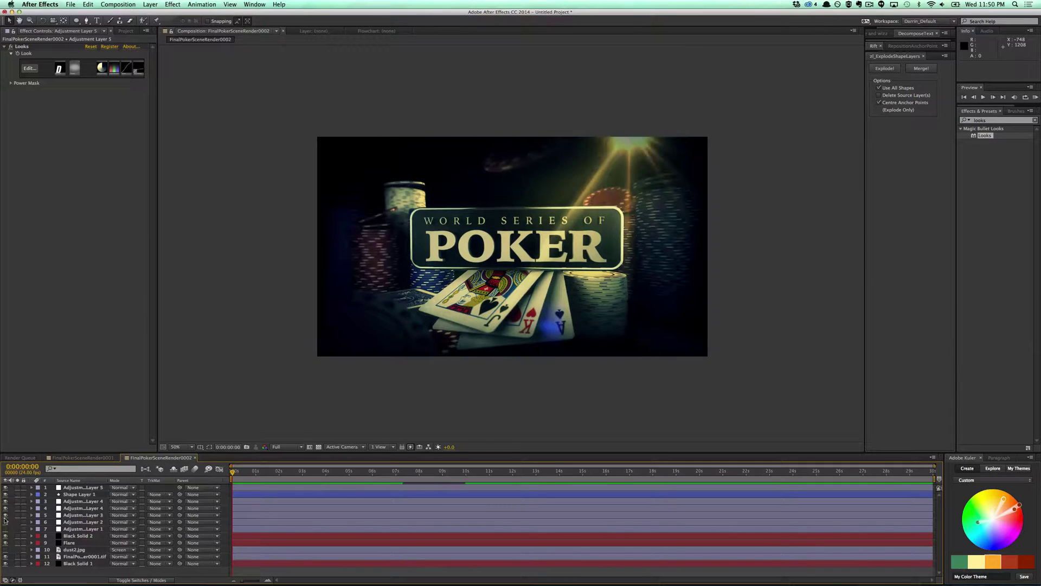
left_click(5, 516)
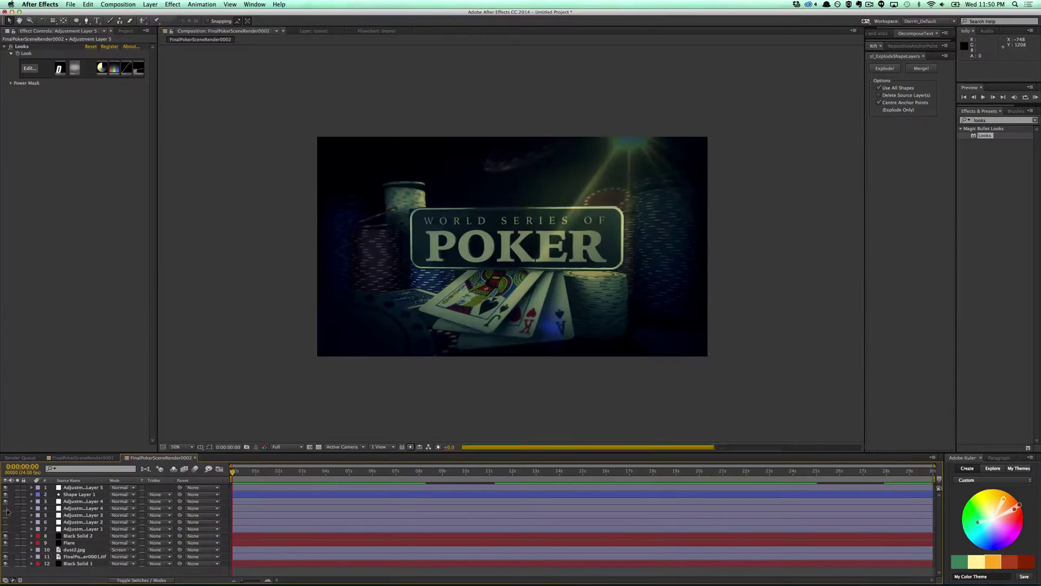
- Switch back to the FinalPokerSceneRender0001 composition and add a black solid named "miniflare"
left_click(83, 458)
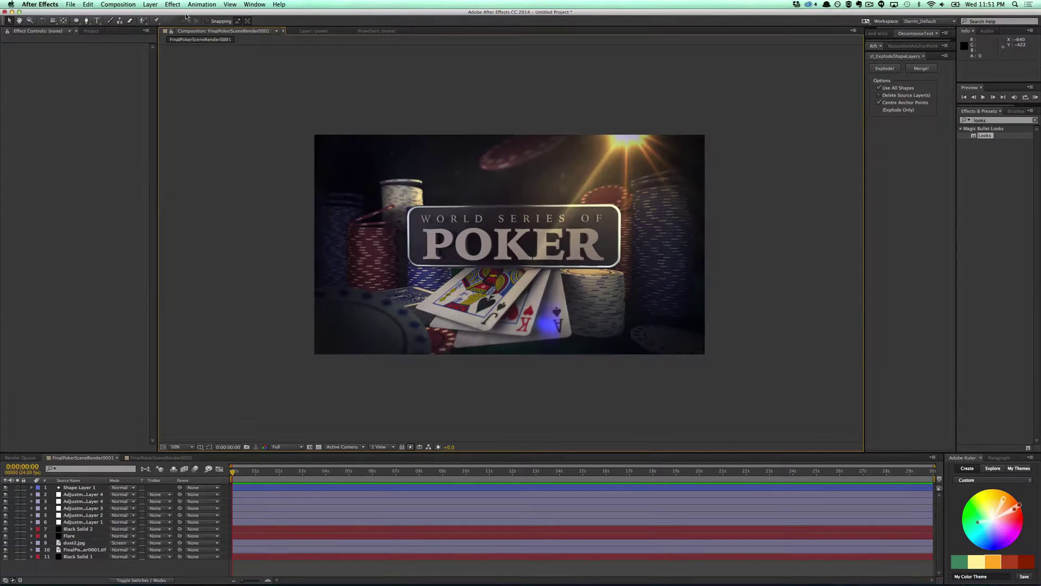
left_click(150, 4)
mouse_move(158, 15)
left_click(277, 24)
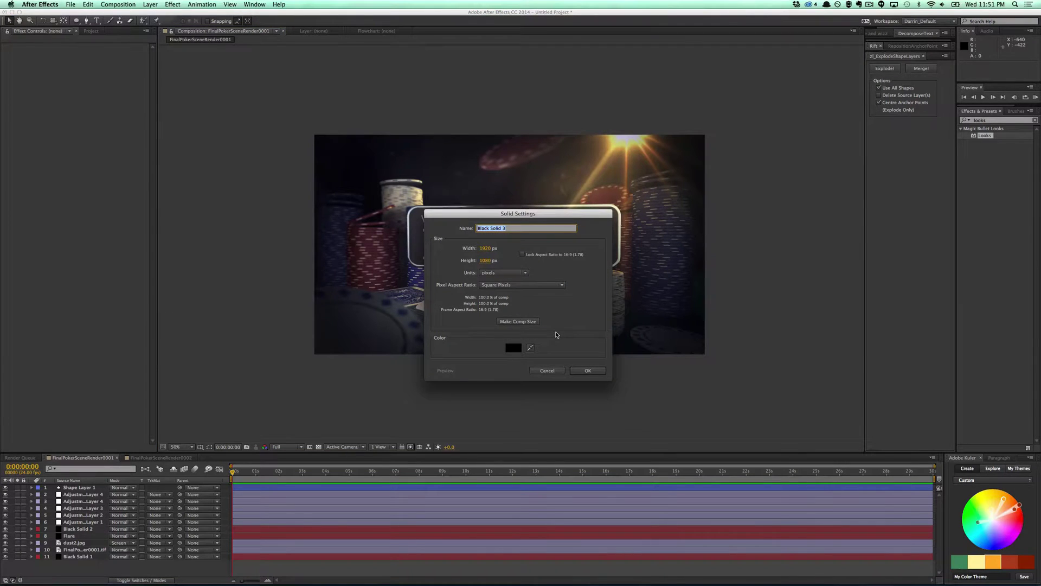
type("miniflare")
key("Return")
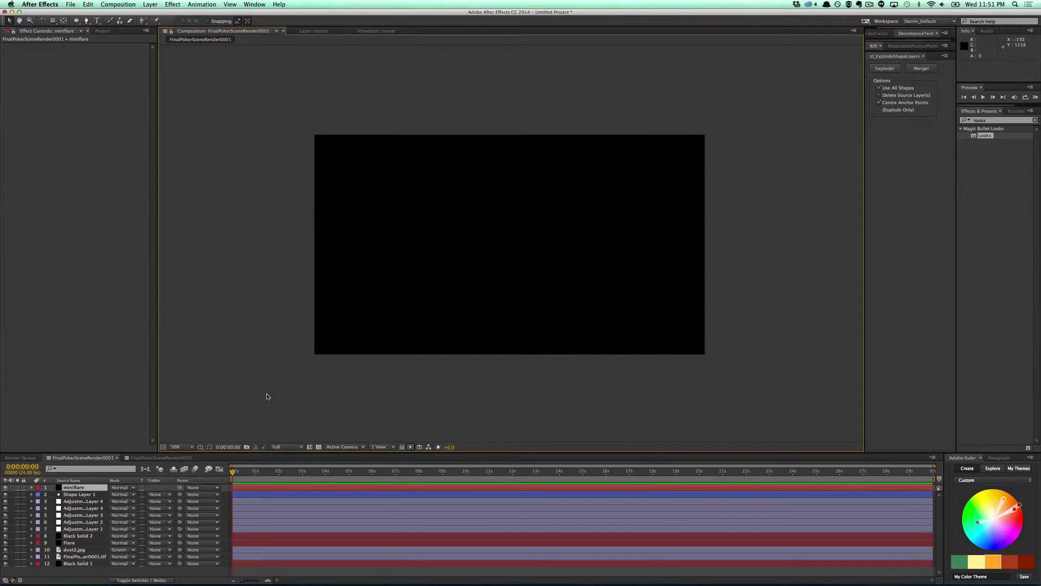
- Search the effects for "opti" and apply Optical Flares to the miniflare solid
double_click(994, 122)
type("opti")
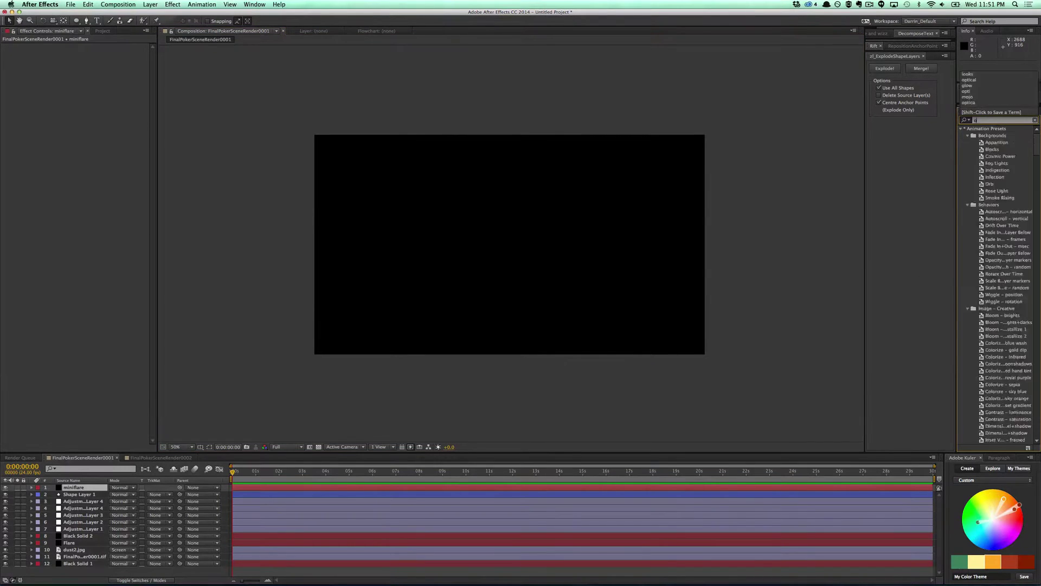
double_click(988, 184)
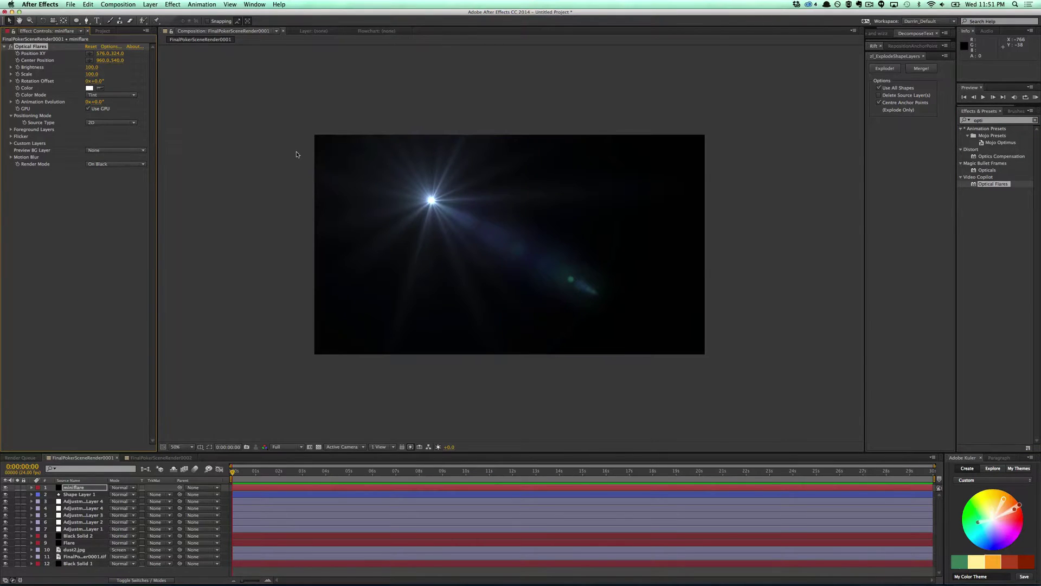
- Load the Cool Flare preset from Motion Graphics into the flare and set its render mode to On Transparent
left_click(111, 46)
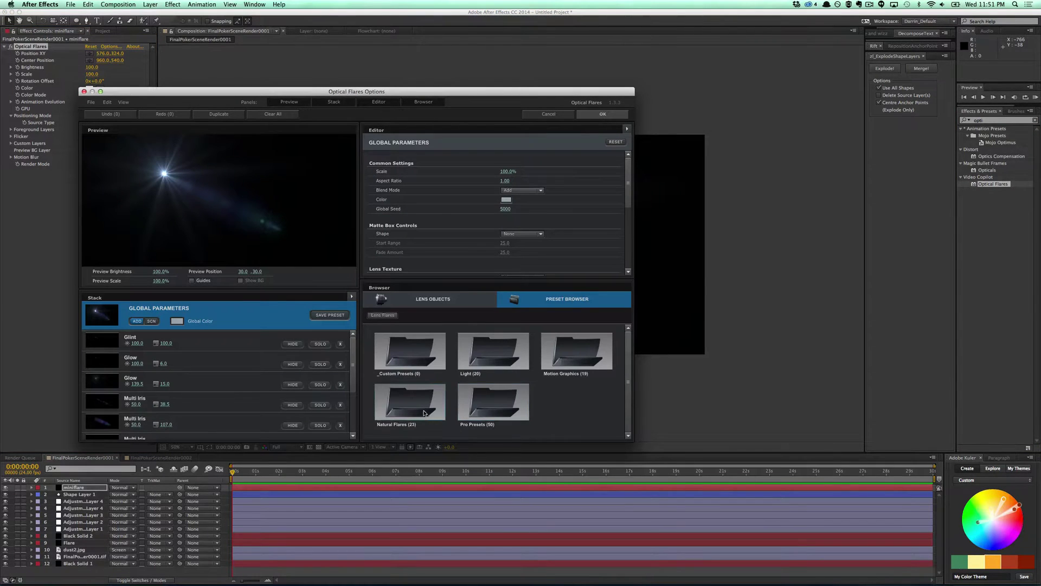
double_click(576, 352)
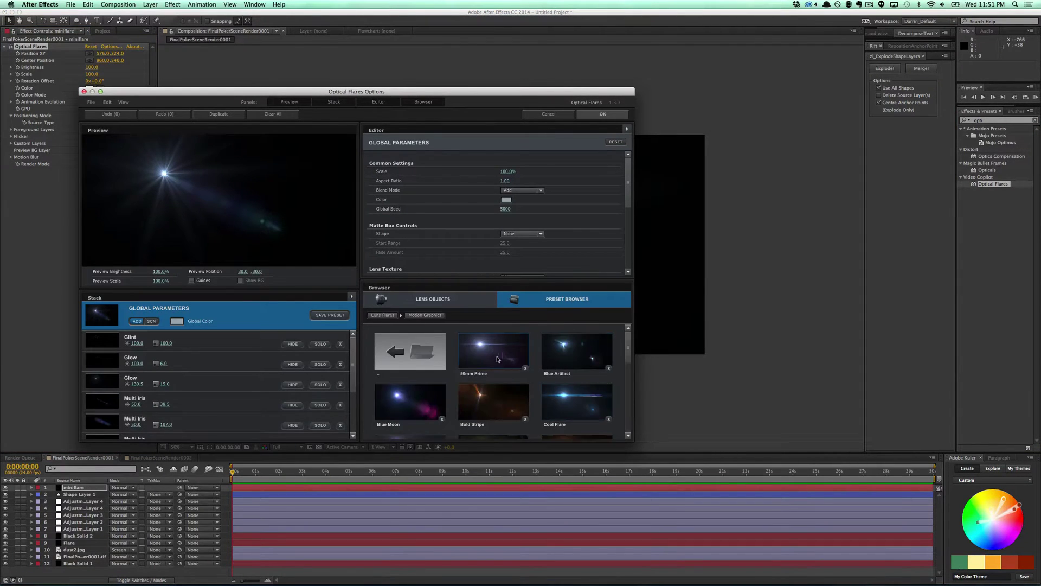
left_click(571, 398)
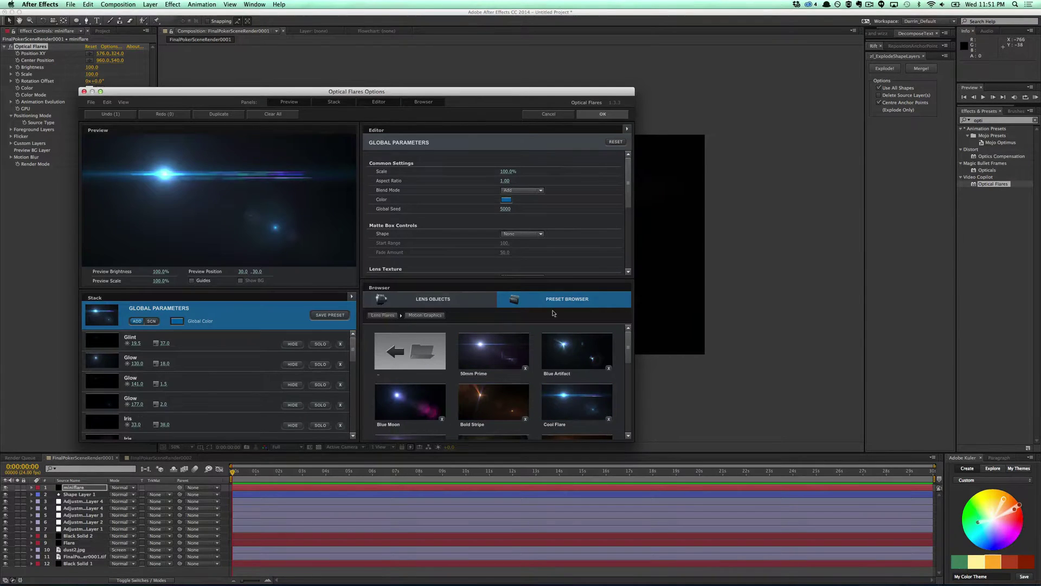
left_click(598, 114)
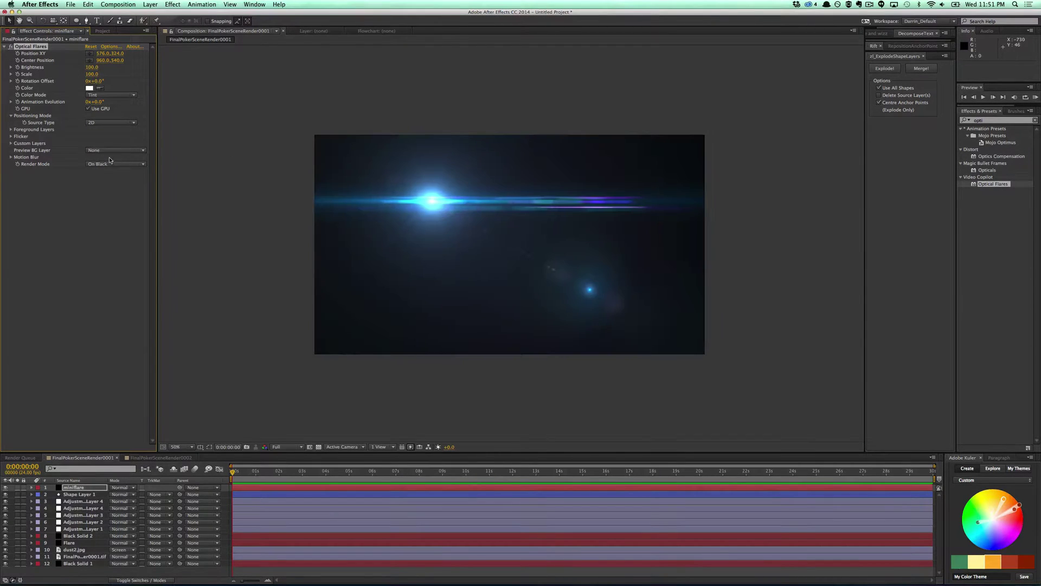
left_click(109, 164)
left_click(108, 179)
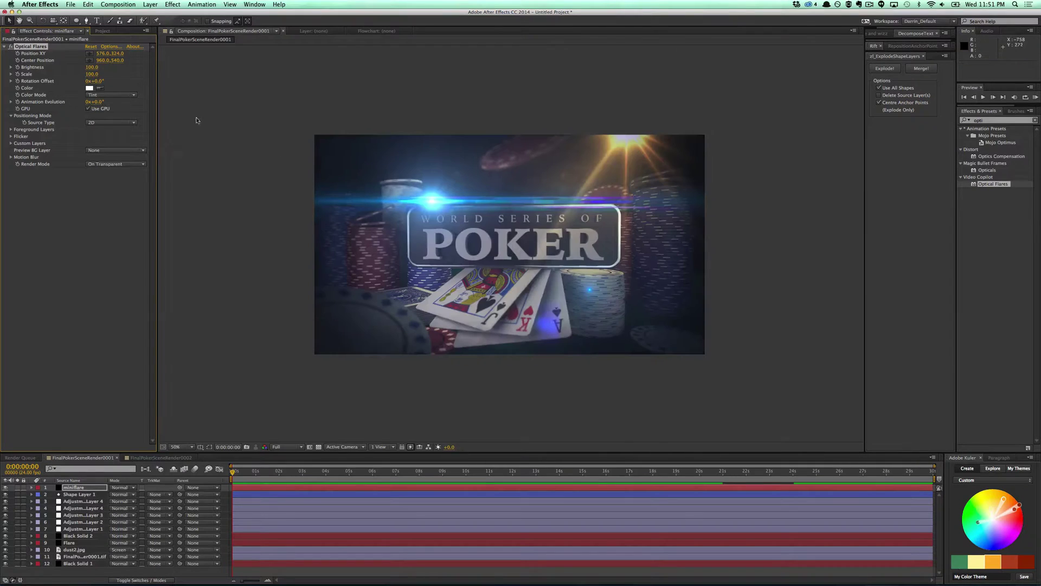
- Place the flare at the title frame's upper-left corner, about 554, 350, and try a scale of 15
left_click(90, 53)
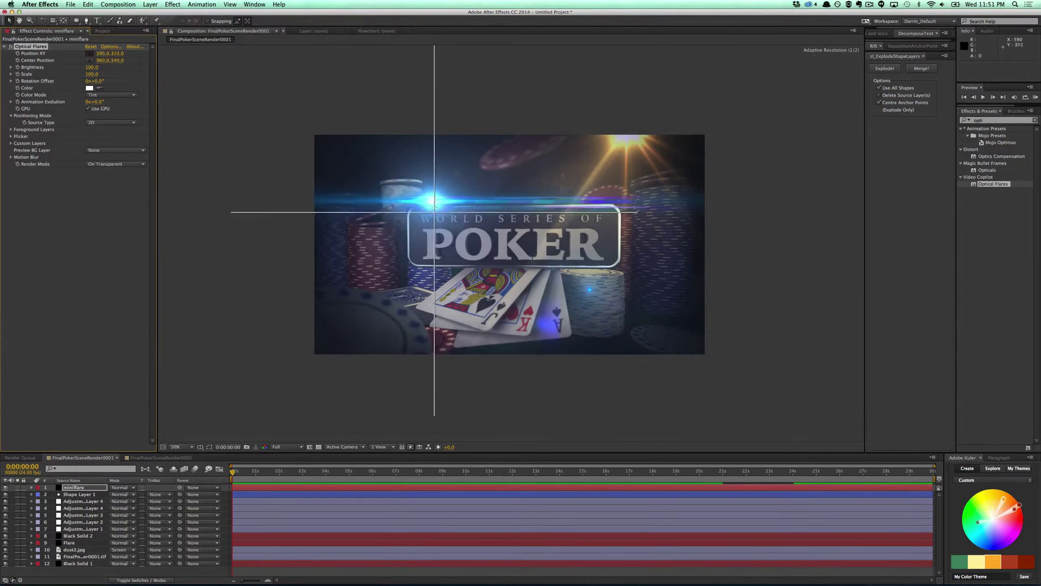
left_click(429, 205)
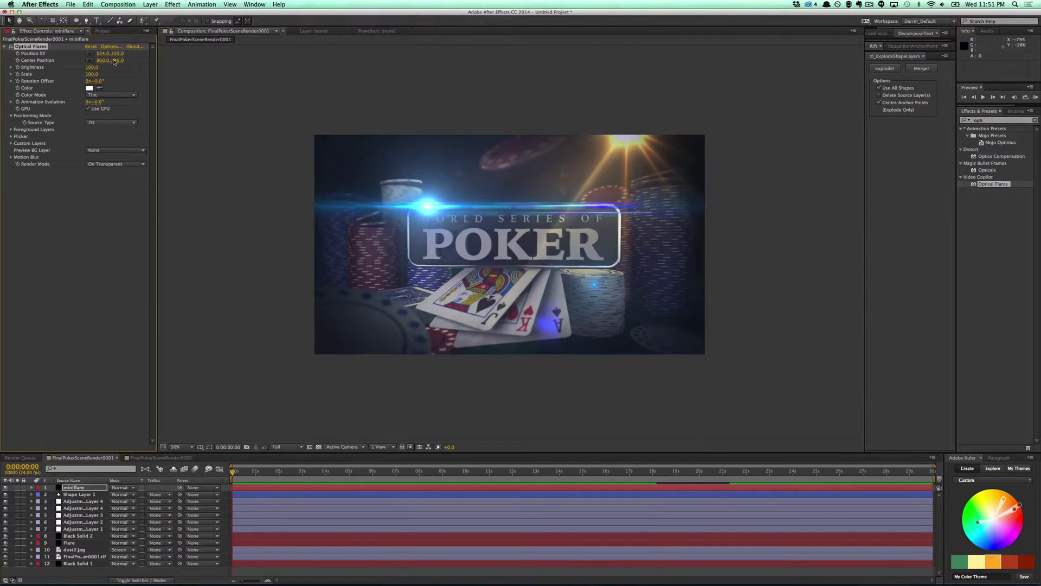
left_click(91, 74)
type("15")
key("Return")
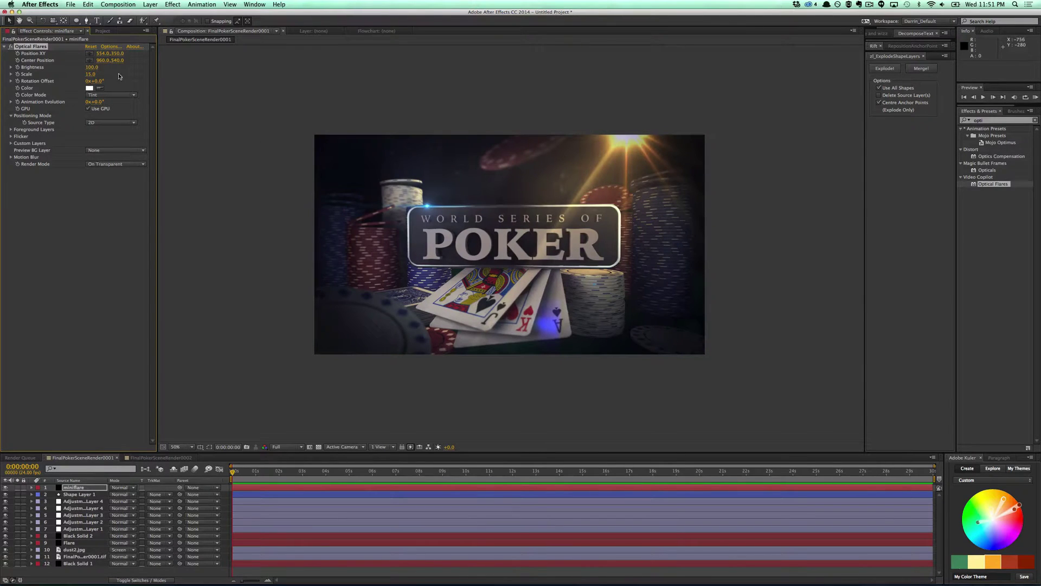
- Try flare scales of 25 and 35
left_click(91, 74)
type("25")
key("Return")
left_click(91, 74)
type("3")
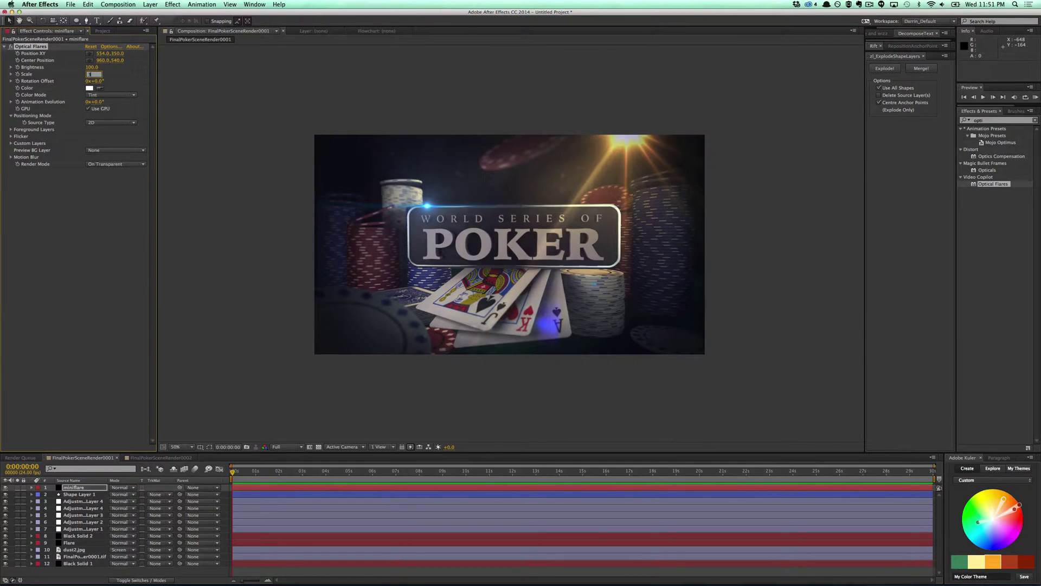
type("5")
key("Return")
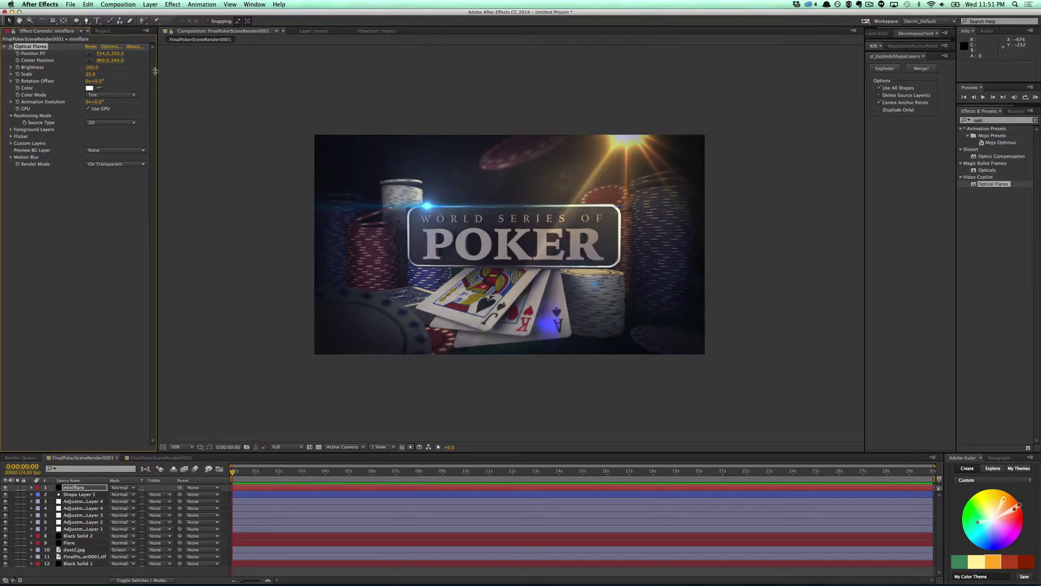
- Set the flare's brightness to 50 and its scale to 65
left_click(93, 67)
type("50")
key("Return")
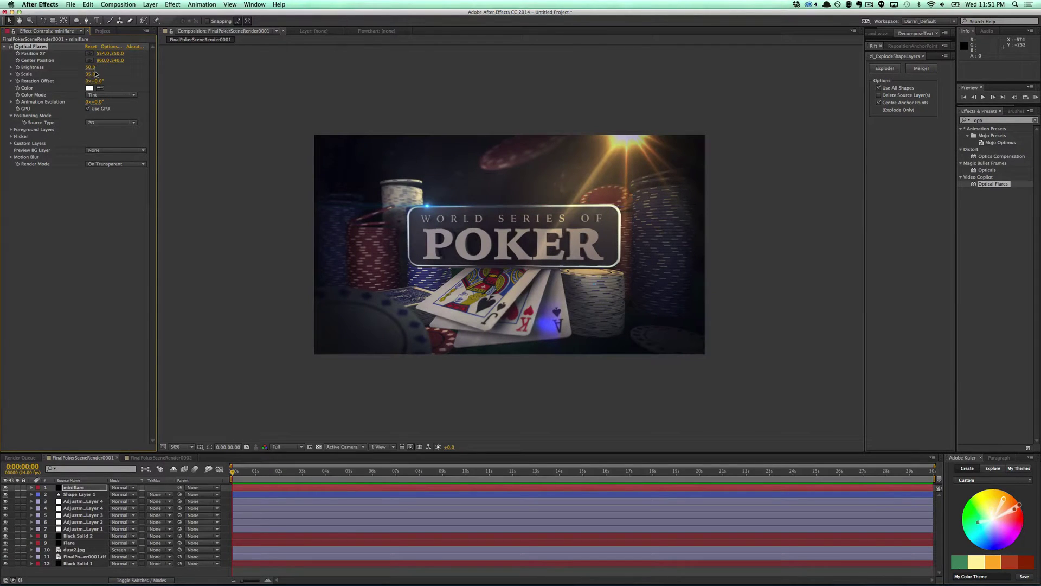
left_click(91, 74)
type("65")
key("Return")
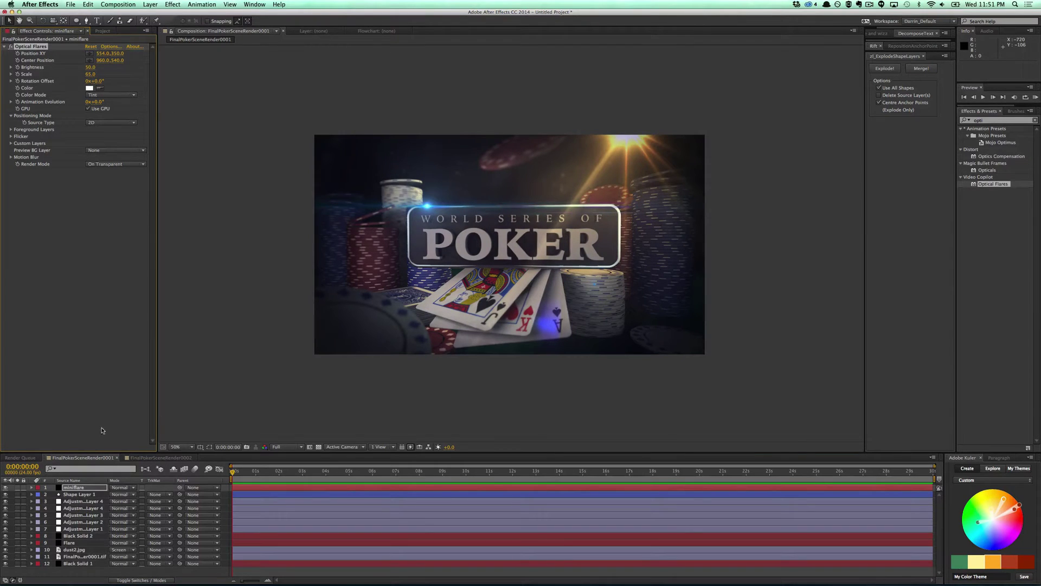
- Move the miniflare layer beneath Adjustment Layer 1 and raise the flare's brightness to 110
left_click_drag(79, 487, 86, 521)
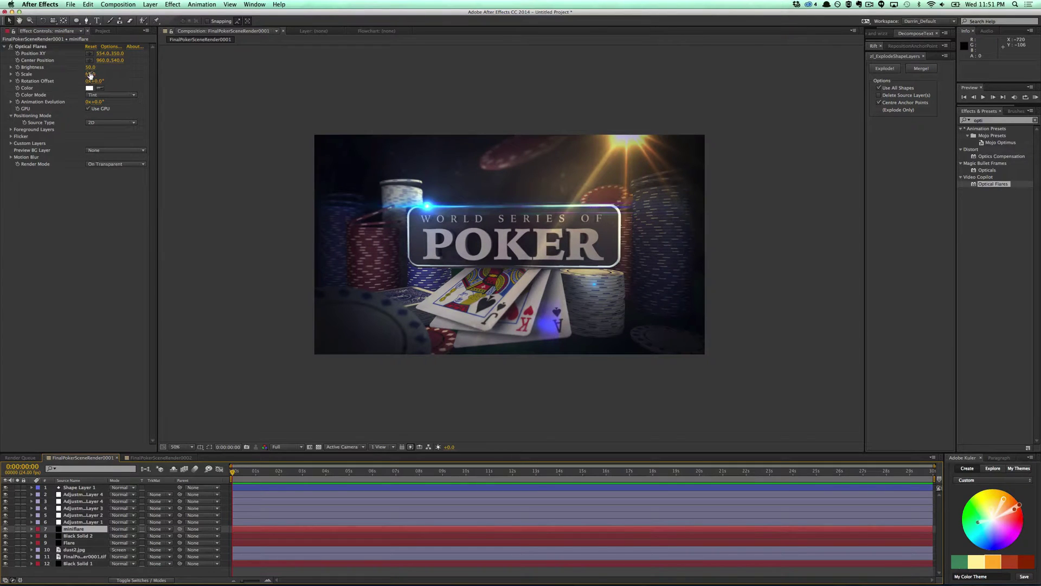
left_click_drag(89, 67, 89, 69)
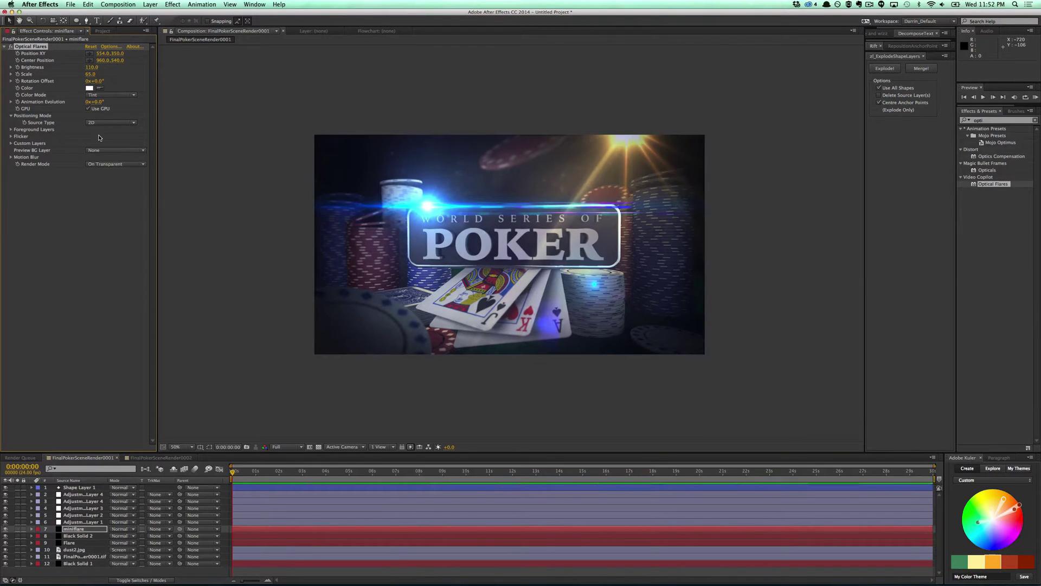
- Hide the original Flare layer and lower the miniflare's brightness to 80
left_click(7, 543)
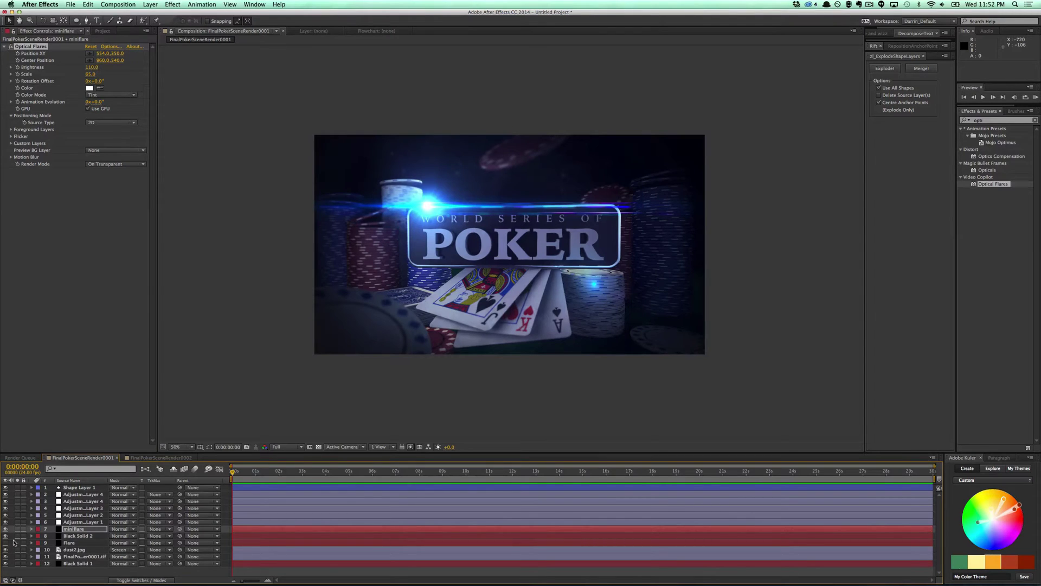
left_click(6, 543)
left_click(7, 542)
left_click_drag(93, 67, 89, 67)
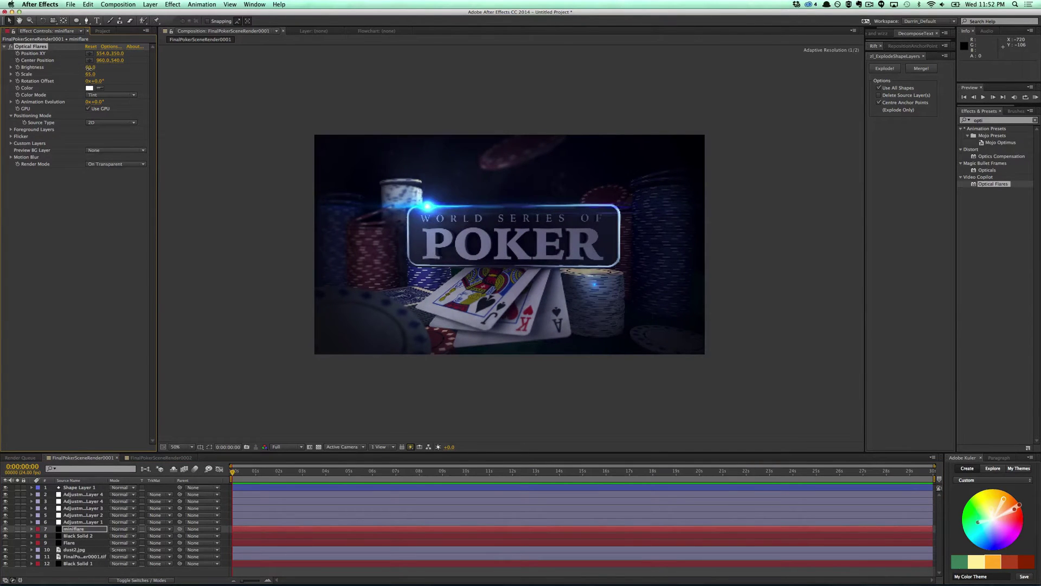
left_click(90, 53)
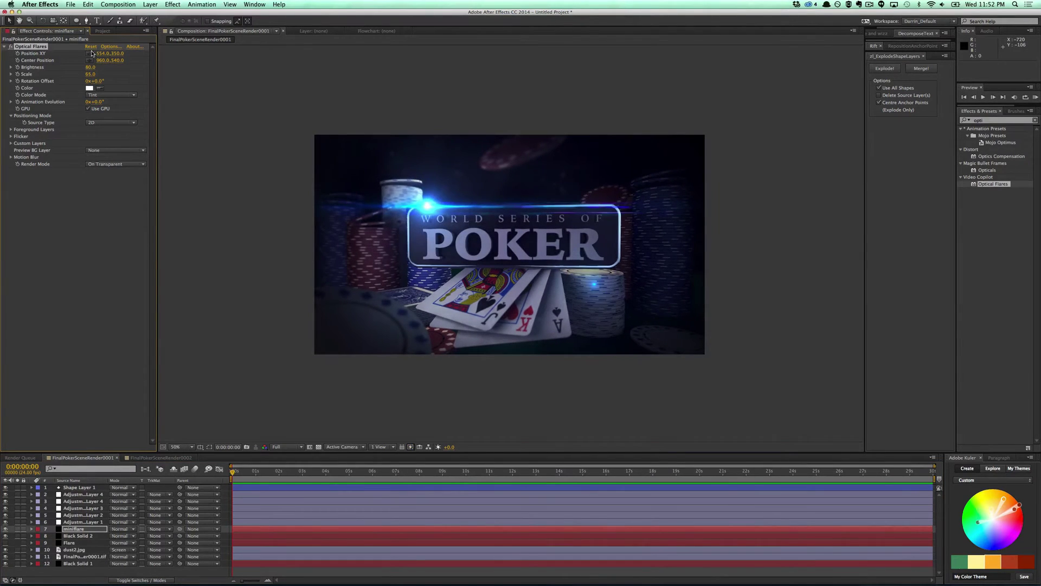
left_click_drag(428, 209, 538, 206)
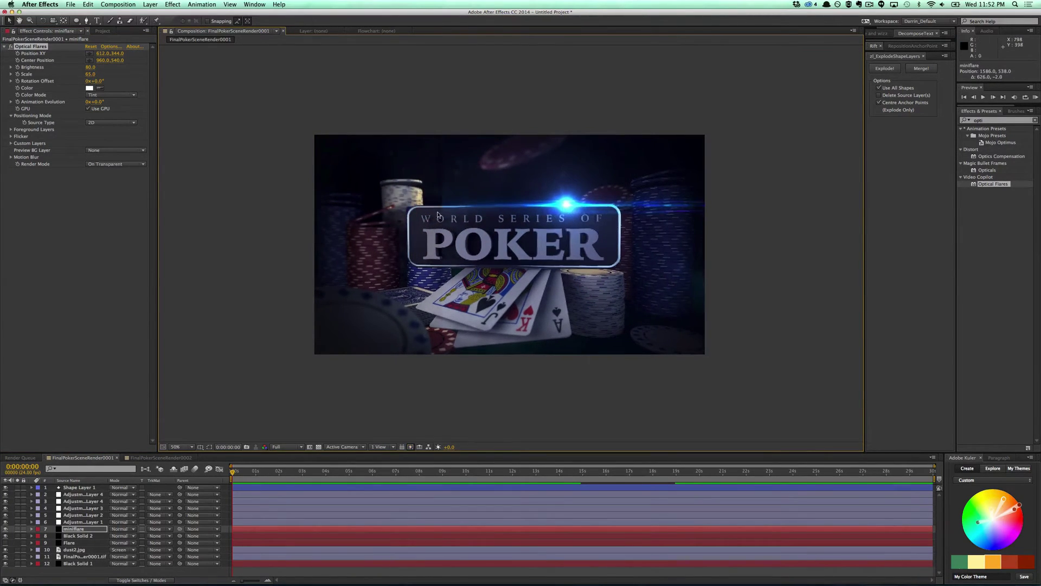
key("super+z")
- Reposition the flare's center to about 1296, 342 on the title frame's upper edge, near its right end, and deselect the layer
left_click(89, 53)
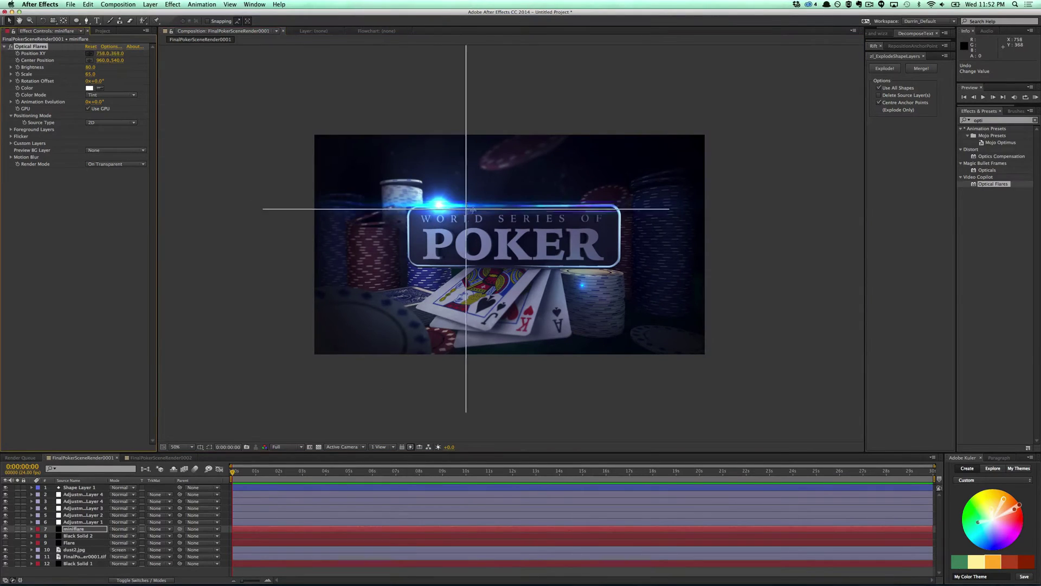
left_click_drag(532, 212, 577, 205)
left_click(711, 385)
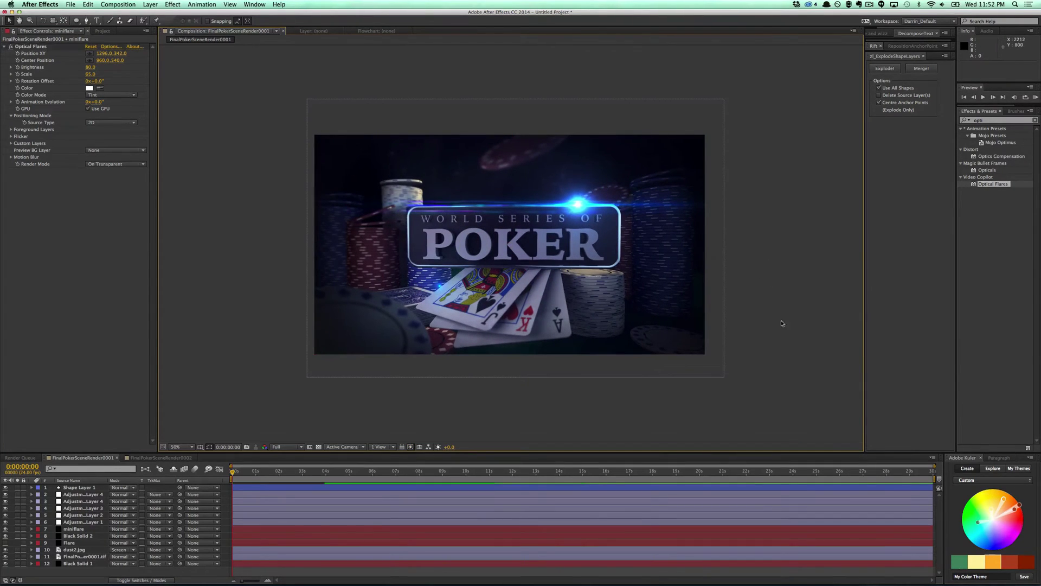